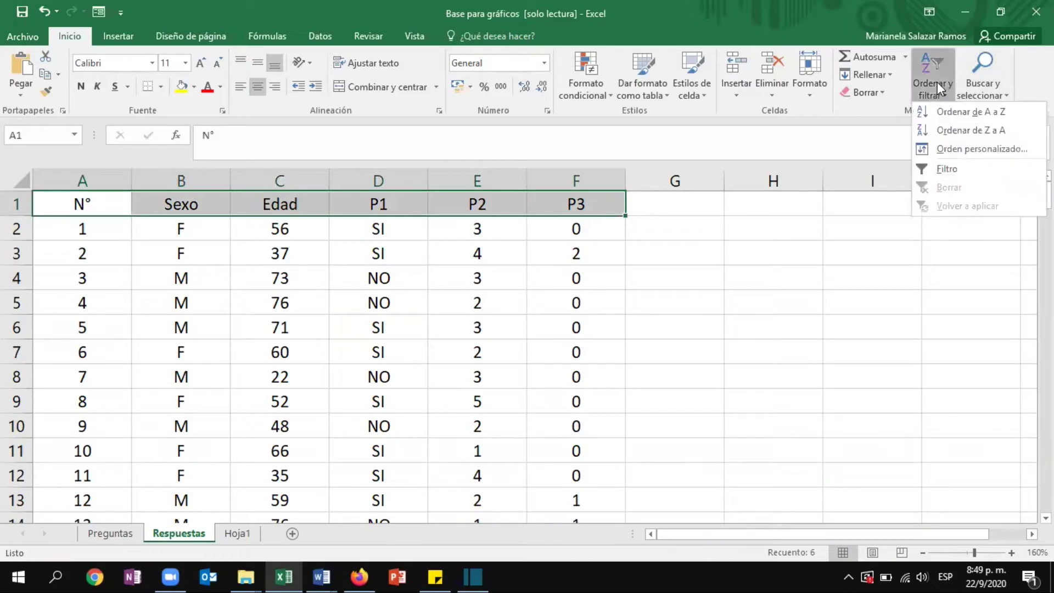
# - Add filters to the header row of Respuestas and filter the Sexo column to show only M
pyautogui.click(944, 172)
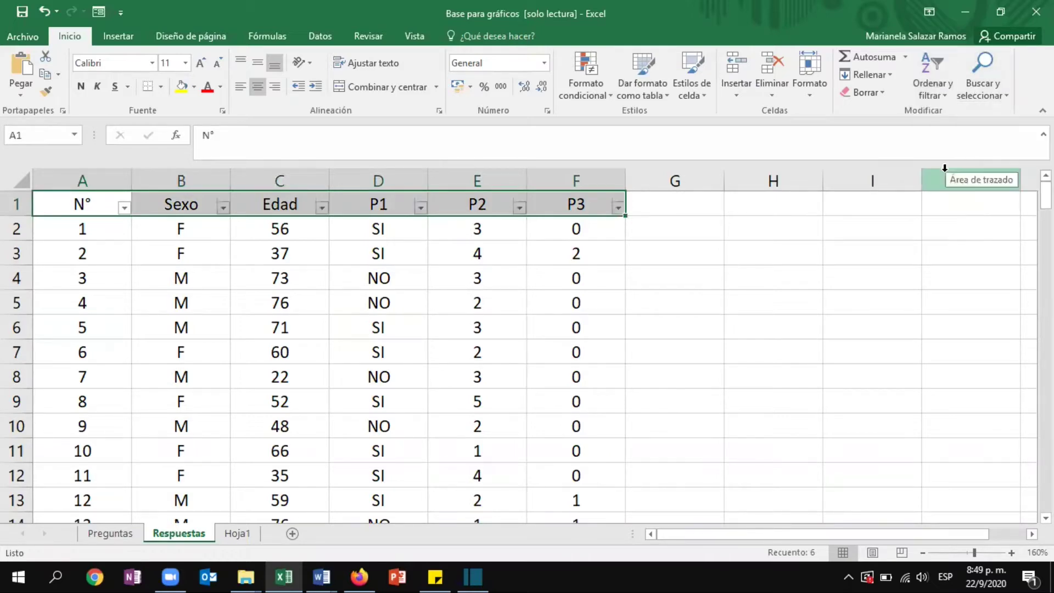
pyautogui.click(431, 281)
pyautogui.click(223, 208)
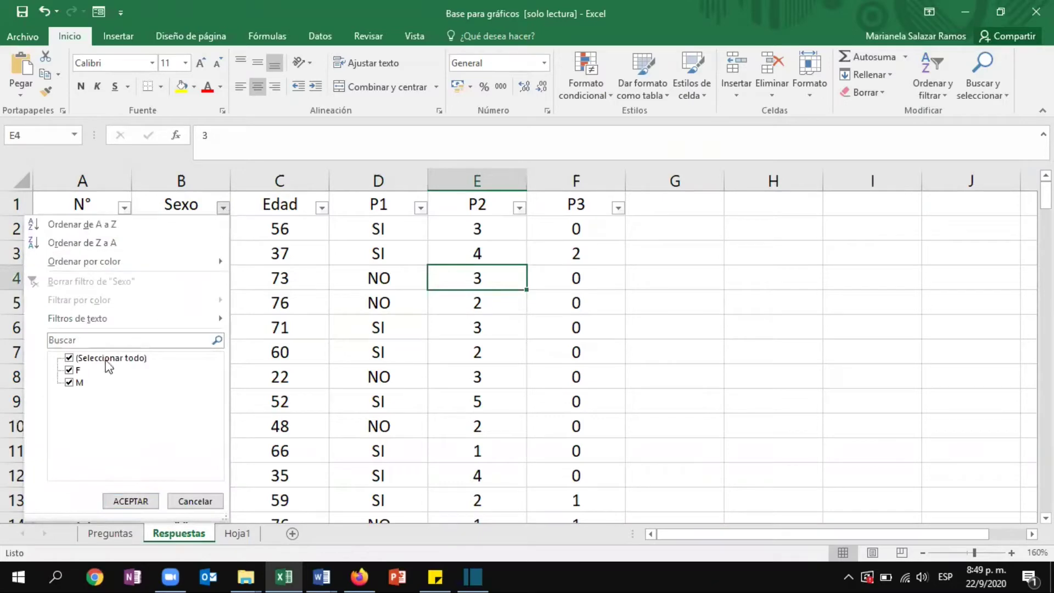
pyautogui.click(70, 370)
pyautogui.click(150, 501)
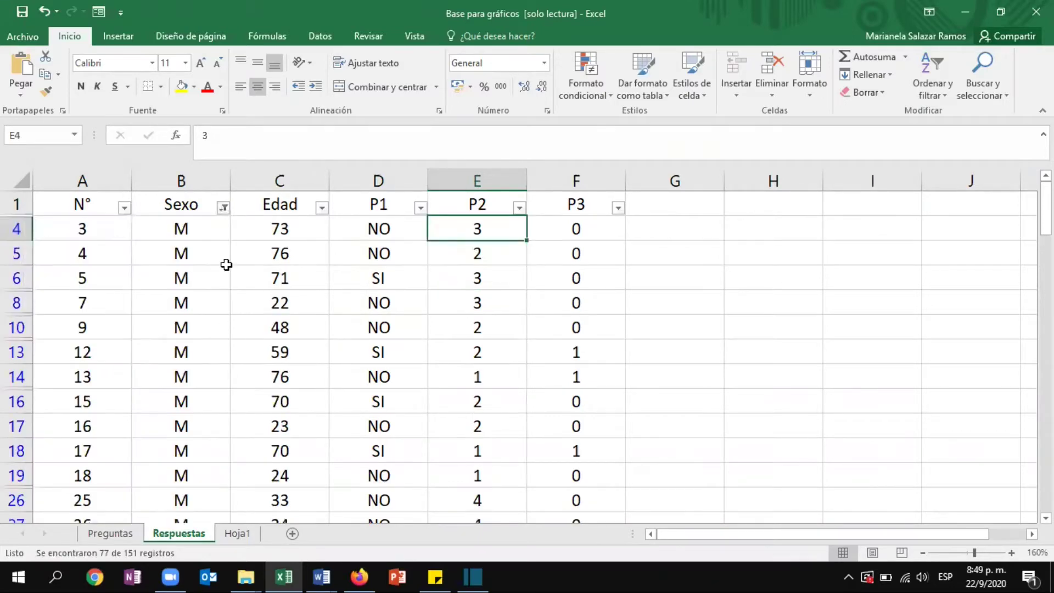
# - Count the male respondents by selecting all filtered M cells in the Sexo column
pyautogui.moveTo(217, 233); pyautogui.dragTo(200, 471)
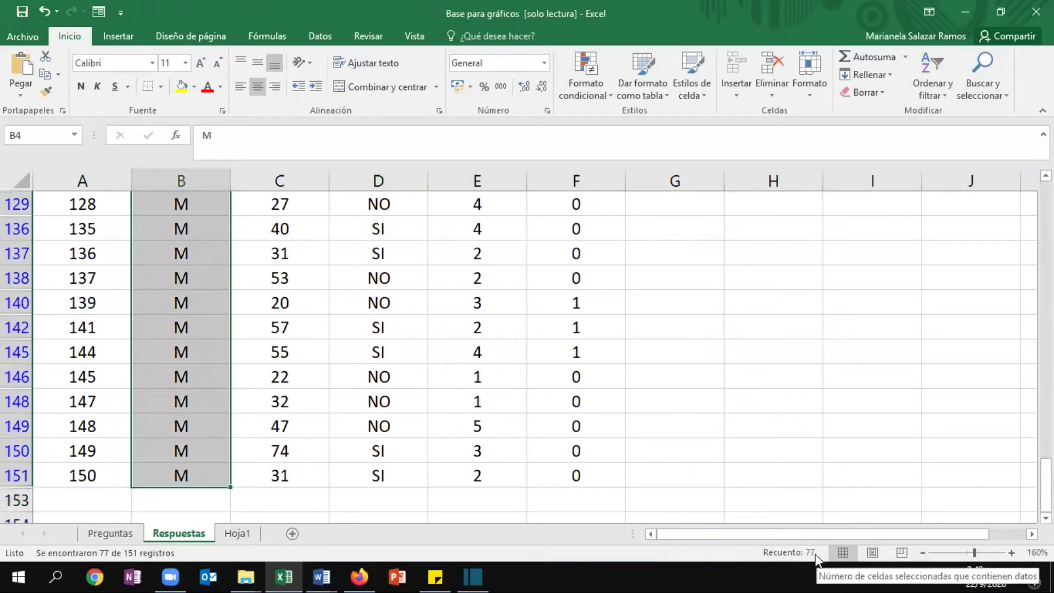
pyautogui.scroll(20, 242, 237)
pyautogui.scroll(2, 242, 238)
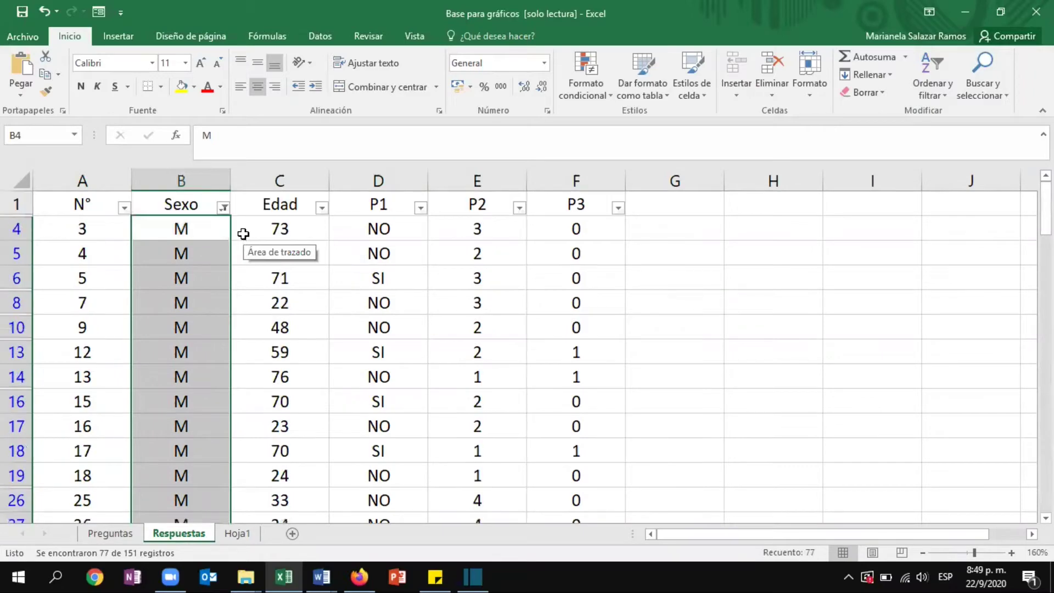
# - Switch the Sexo filter to show only F and select all the F cells to count the female respondents
pyautogui.click(223, 207)
pyautogui.click(75, 383)
pyautogui.click(70, 370)
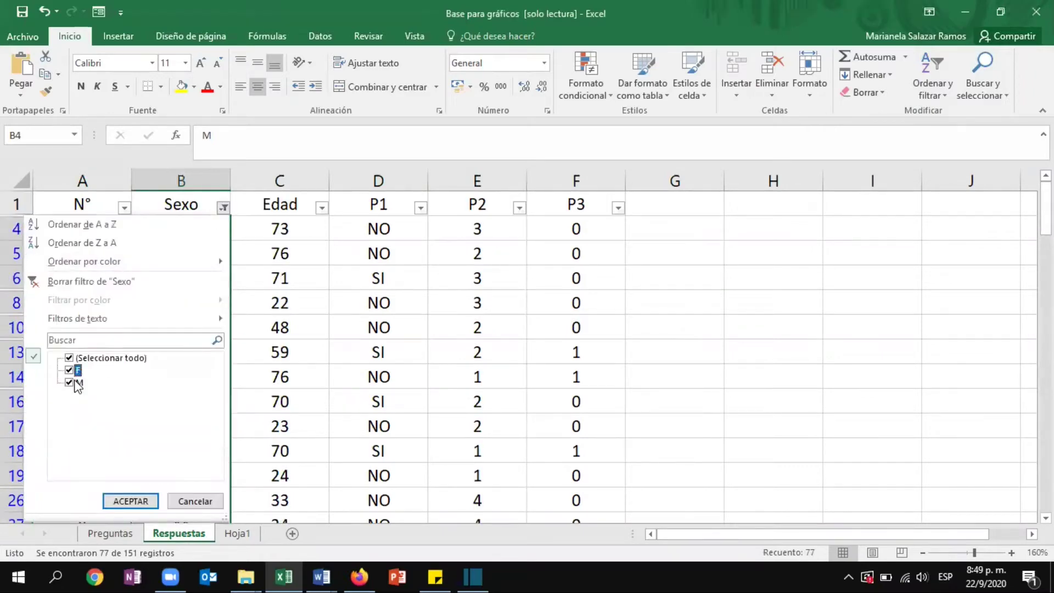
pyautogui.click(131, 502)
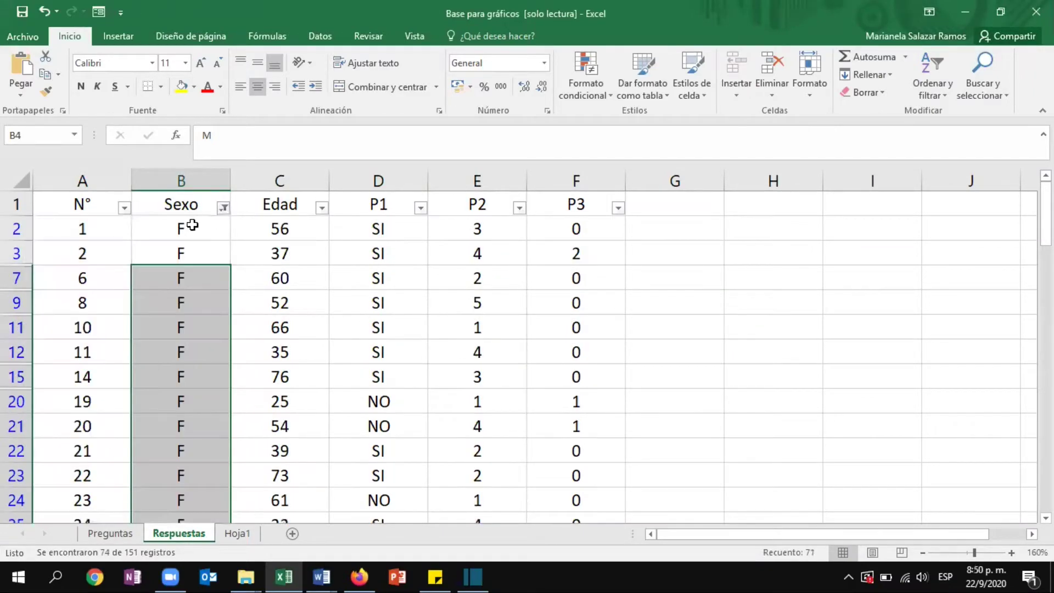
pyautogui.moveTo(198, 240); pyautogui.dragTo(200, 475)
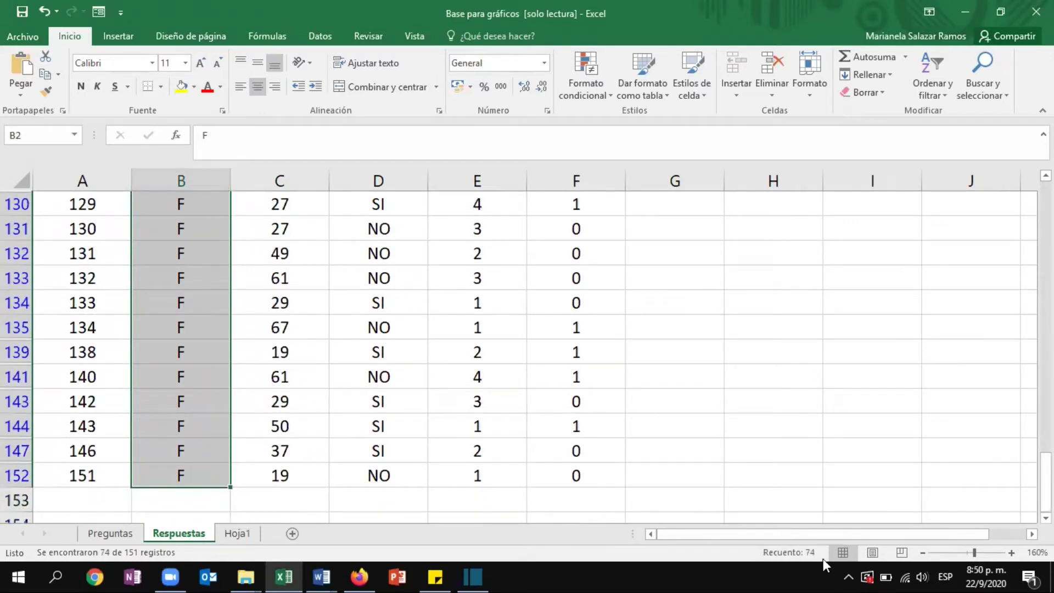
pyautogui.scroll(20, 294, 296)
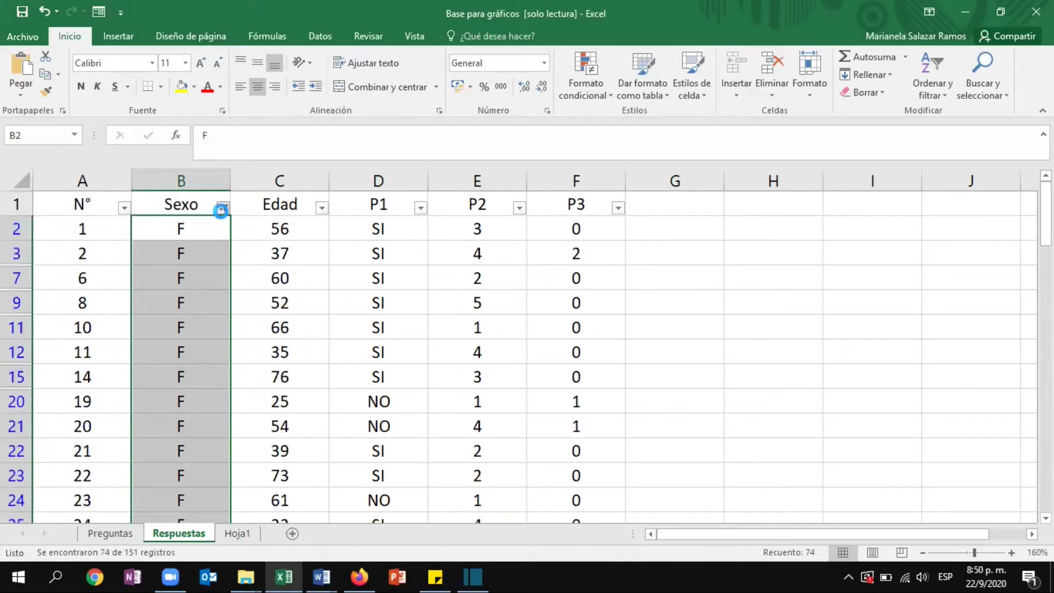
# - Reset the Sexo filter to show both F and M records
pyautogui.click(223, 207)
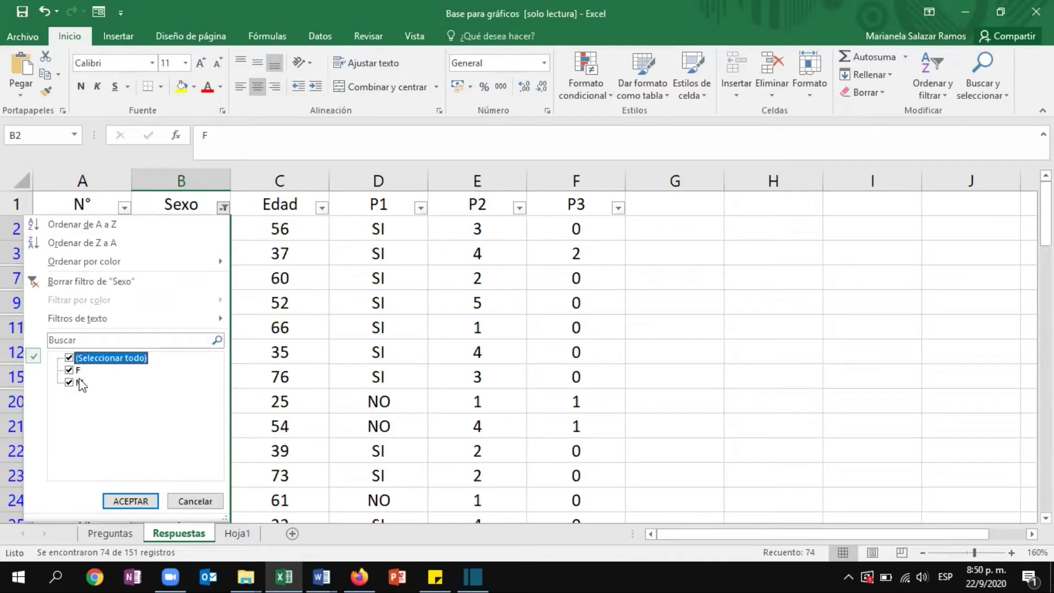
pyautogui.click(137, 501)
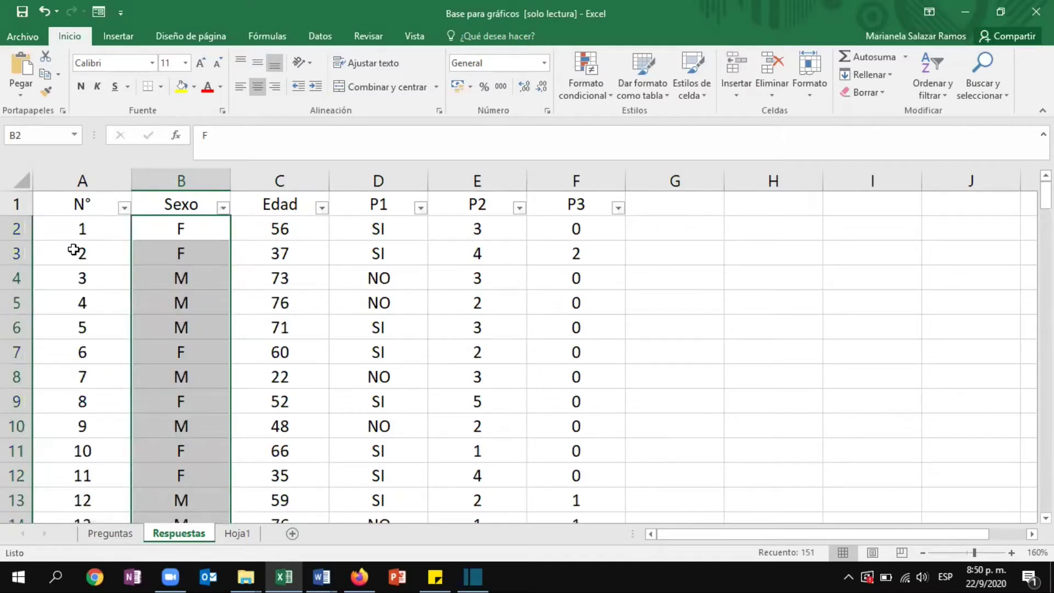
pyautogui.click(175, 252)
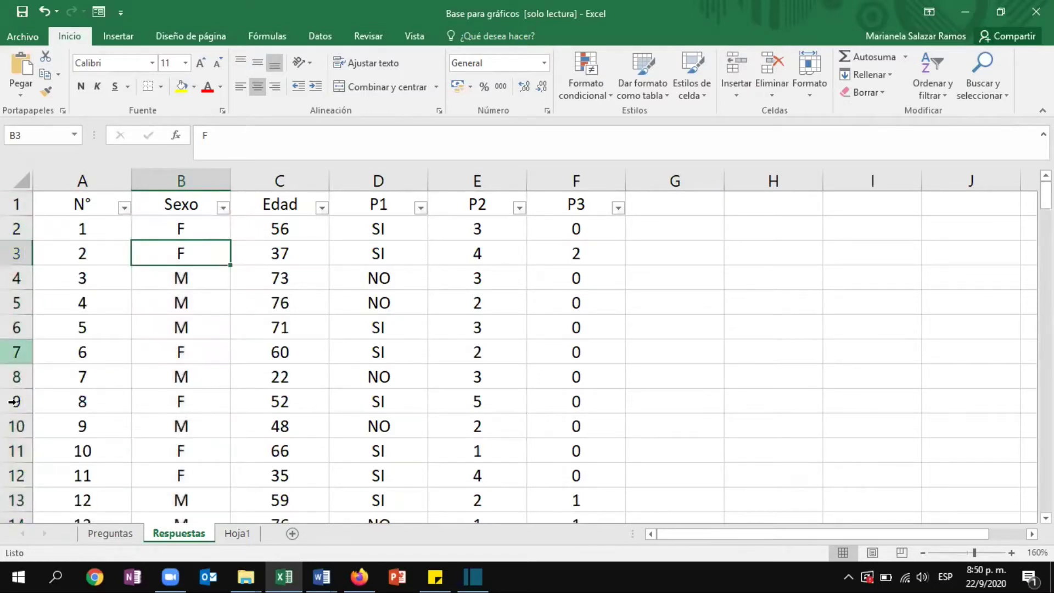
# - Filter the Sexo column to show only M and select all the remaining M cells to get their count
pyautogui.click(223, 208)
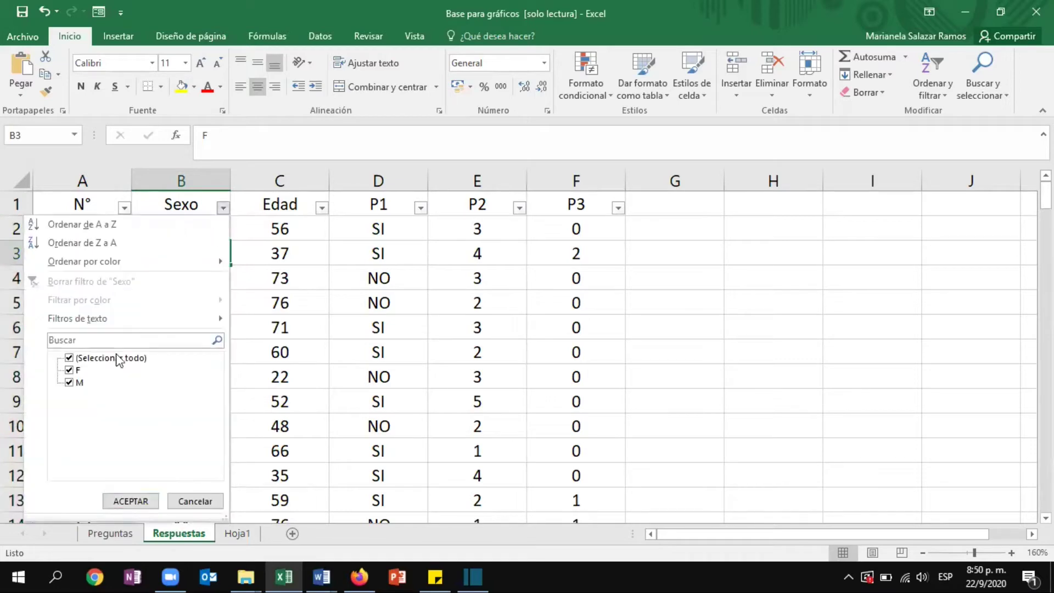
pyautogui.click(70, 370)
pyautogui.click(130, 502)
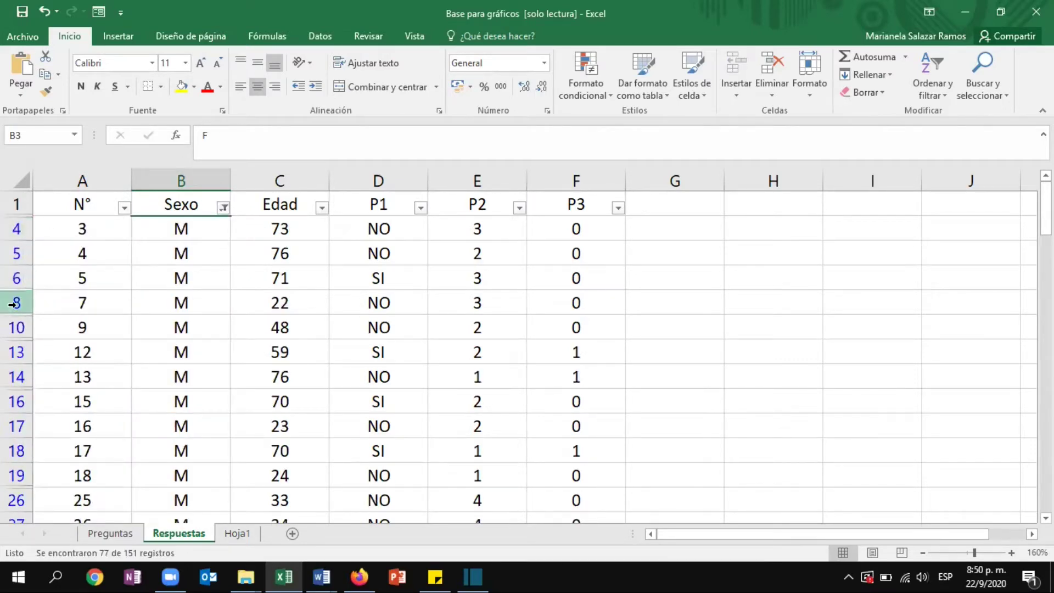
pyautogui.click(179, 254)
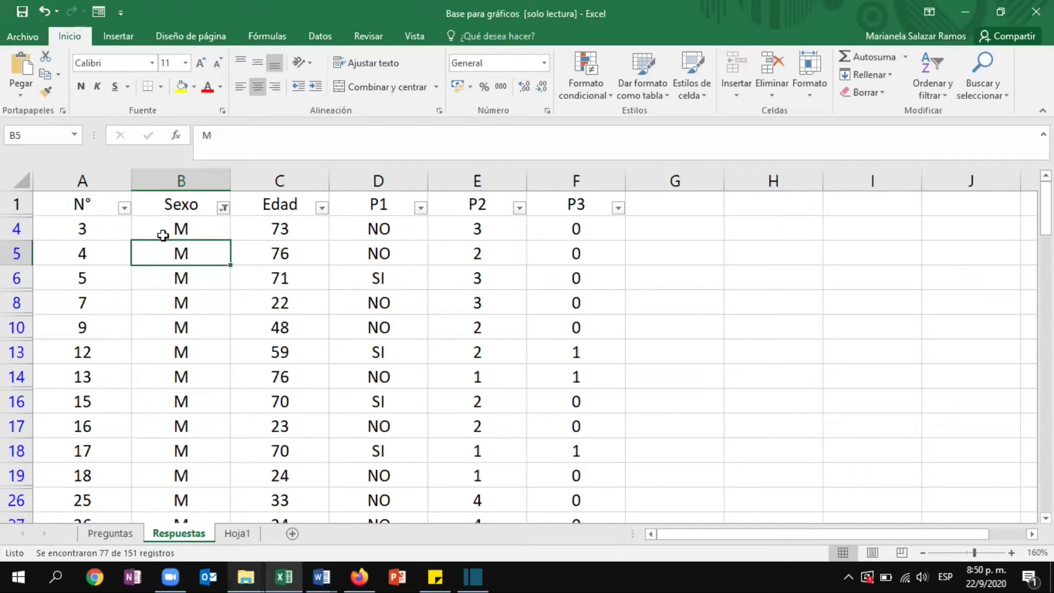
pyautogui.moveTo(192, 231); pyautogui.dragTo(203, 475)
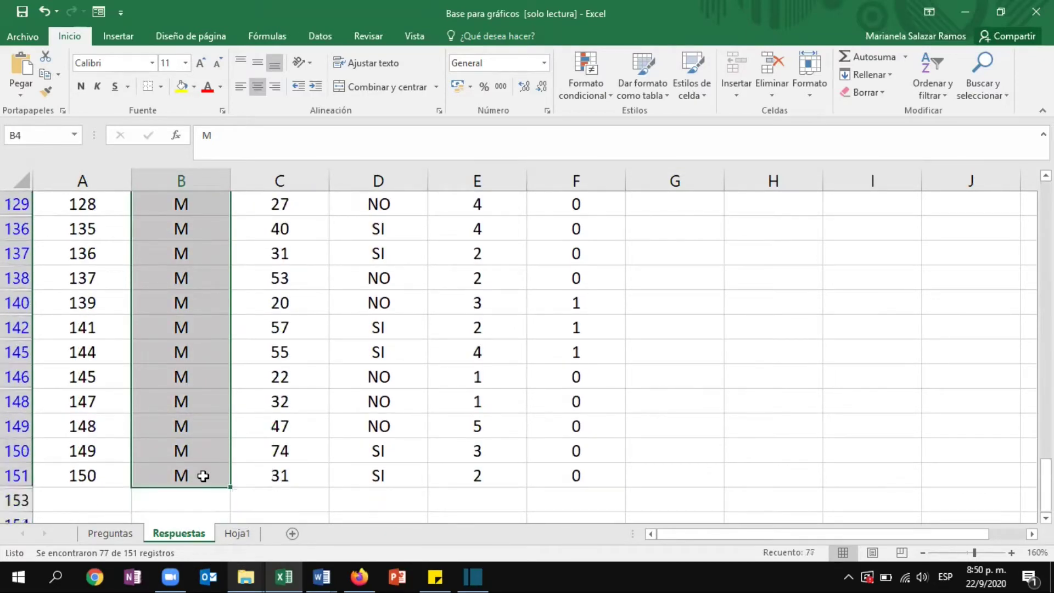
# - Check the labels and counts for men and women in the SEXO summary table on Hoja1
pyautogui.click(237, 533)
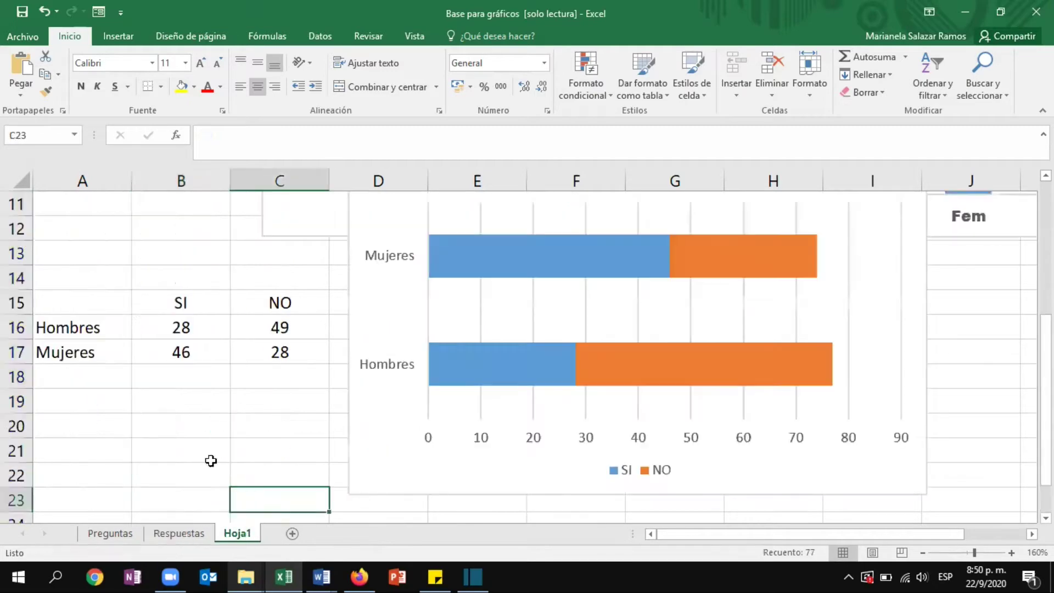
pyautogui.scroll(3, 187, 301)
pyautogui.click(72, 277)
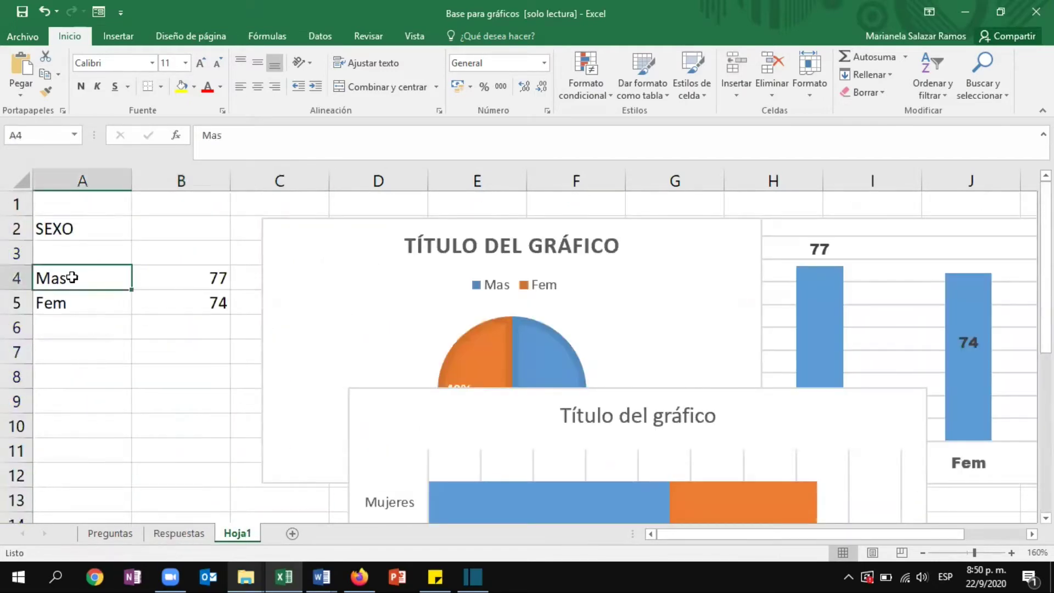
pyautogui.click(206, 286)
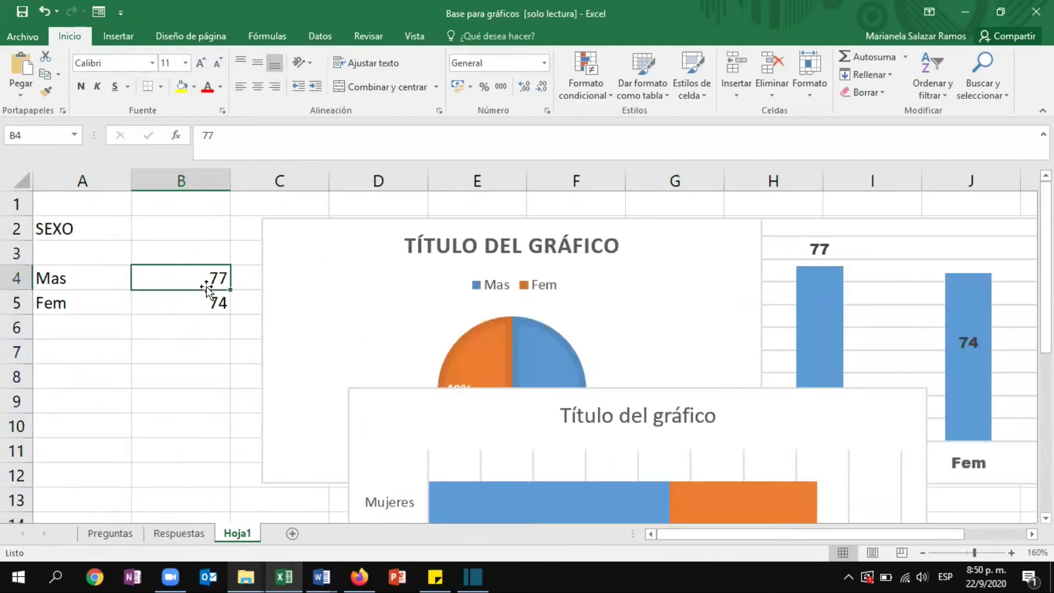
pyautogui.click(66, 306)
pyautogui.click(212, 308)
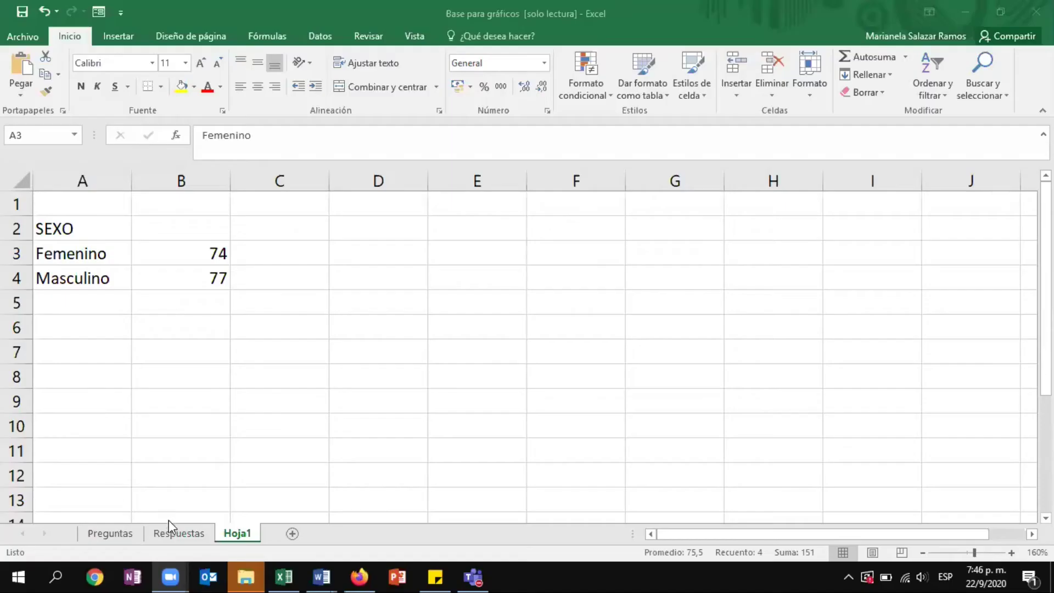
pyautogui.hotkey('shift', 'Down')
pyautogui.hotkey('shift', 'Right')
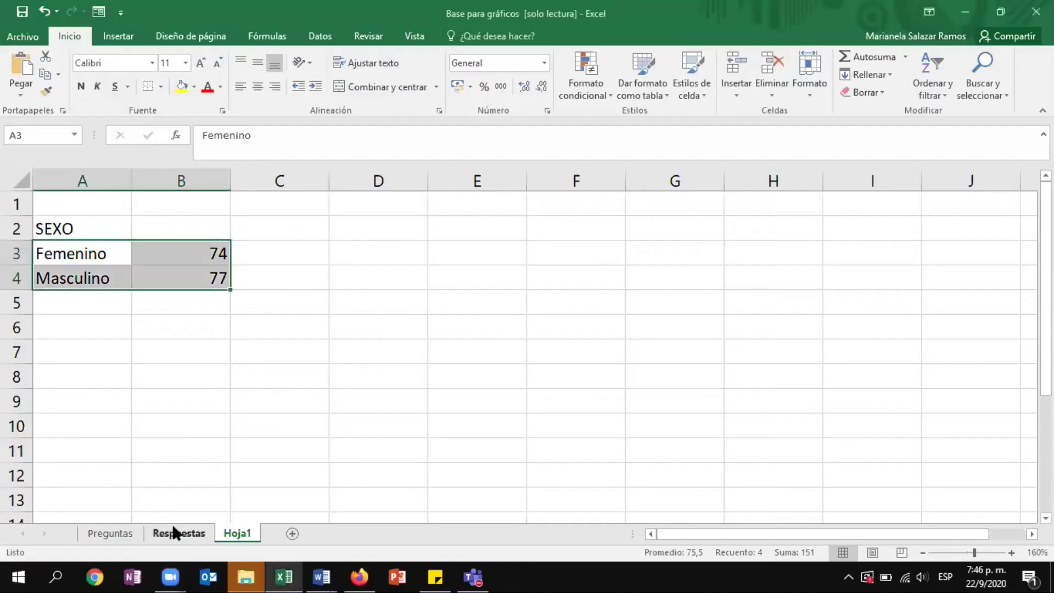
# - Remove the filters from the header row A1:F1 on the Respuestas sheet
pyautogui.click(175, 531)
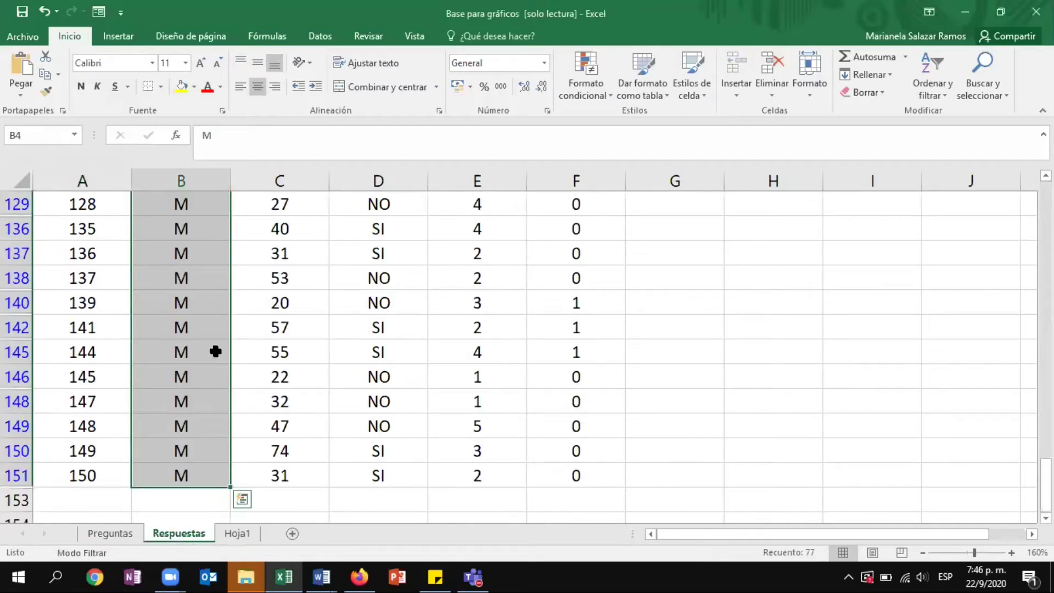
pyautogui.scroll(10, 216, 350)
pyautogui.scroll(8, 216, 350)
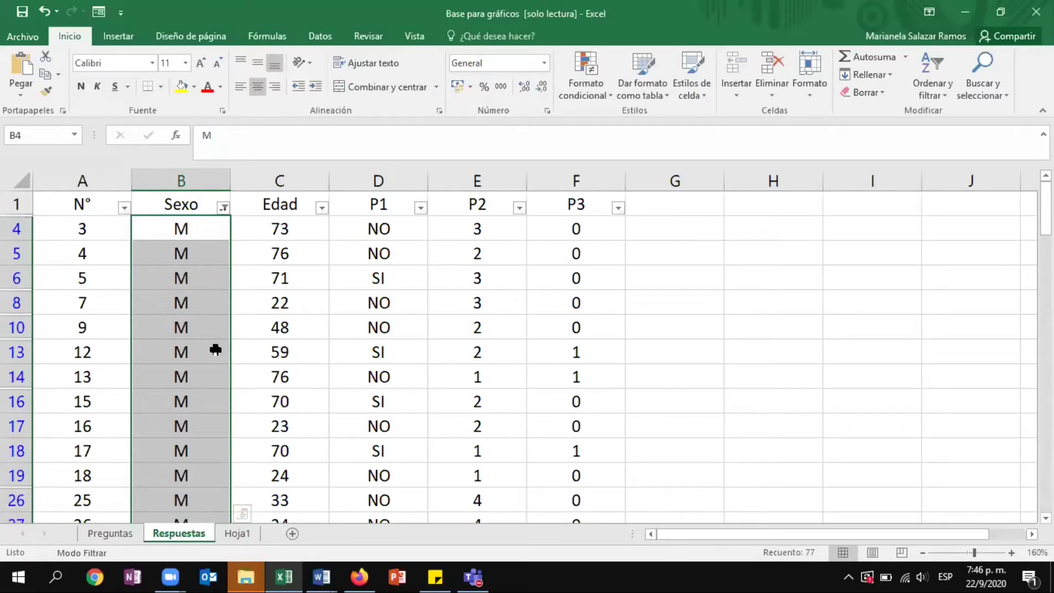
pyautogui.click(273, 272)
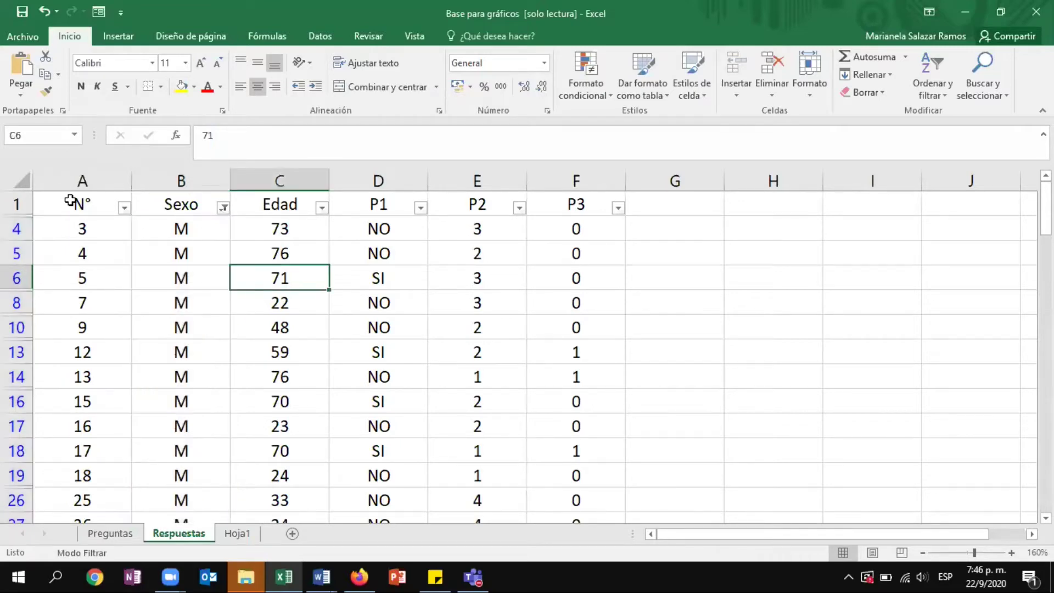
pyautogui.moveTo(71, 199); pyautogui.dragTo(615, 197)
pyautogui.click(943, 90)
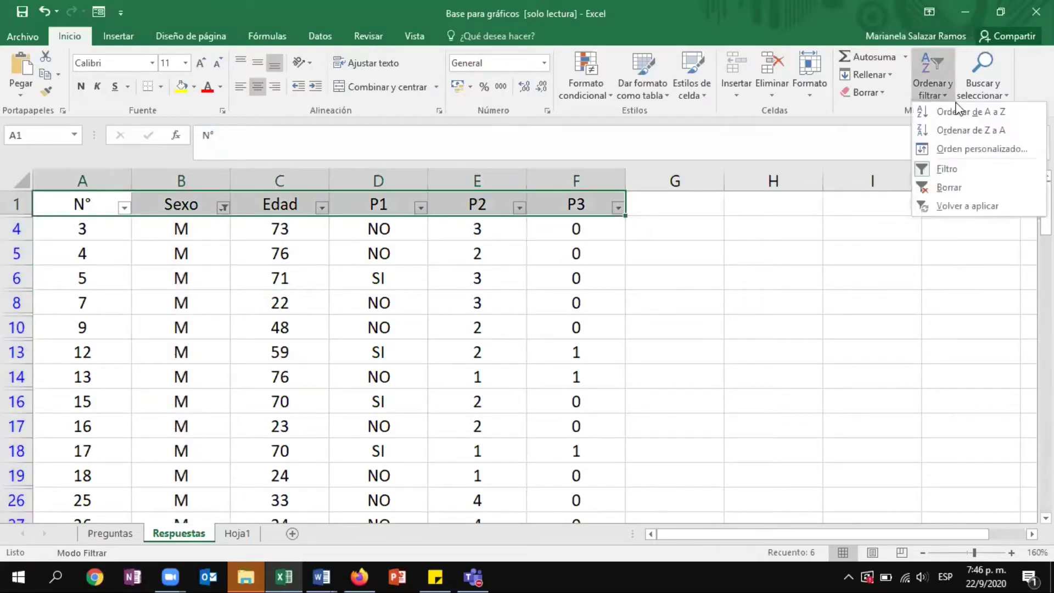
pyautogui.click(955, 163)
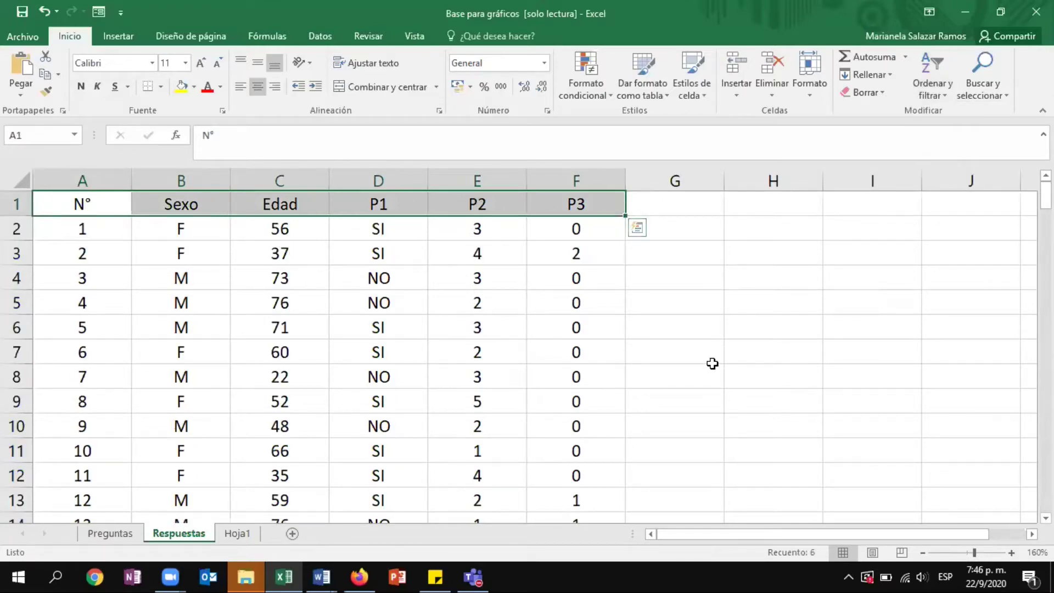
# - Add filters again to the N° through P3 headers of the Respuestas sheet
pyautogui.click(181, 250)
pyautogui.click(193, 306)
pyautogui.click(196, 320)
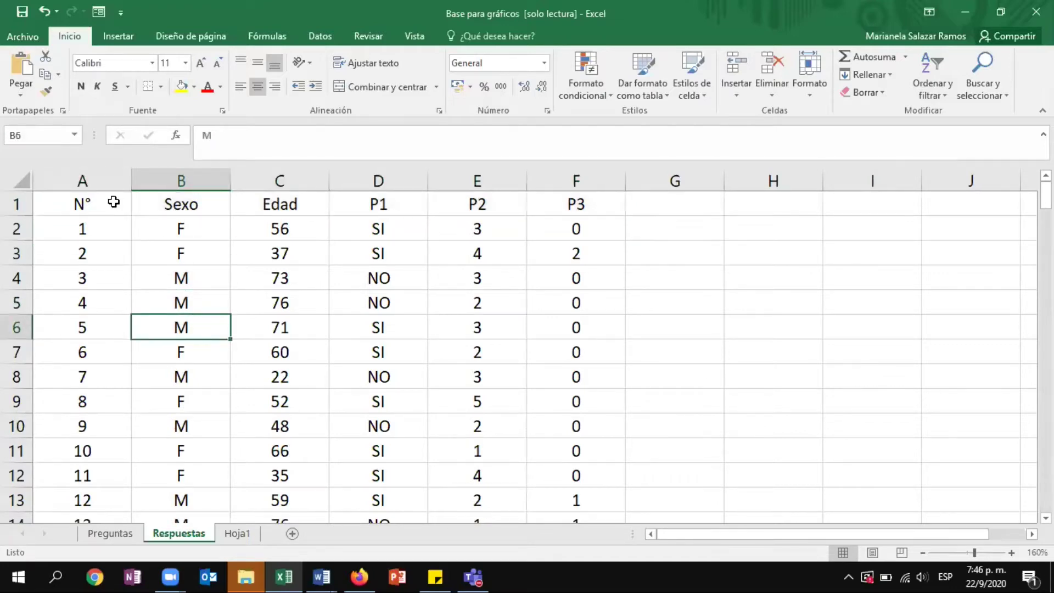
pyautogui.moveTo(115, 203); pyautogui.dragTo(547, 203)
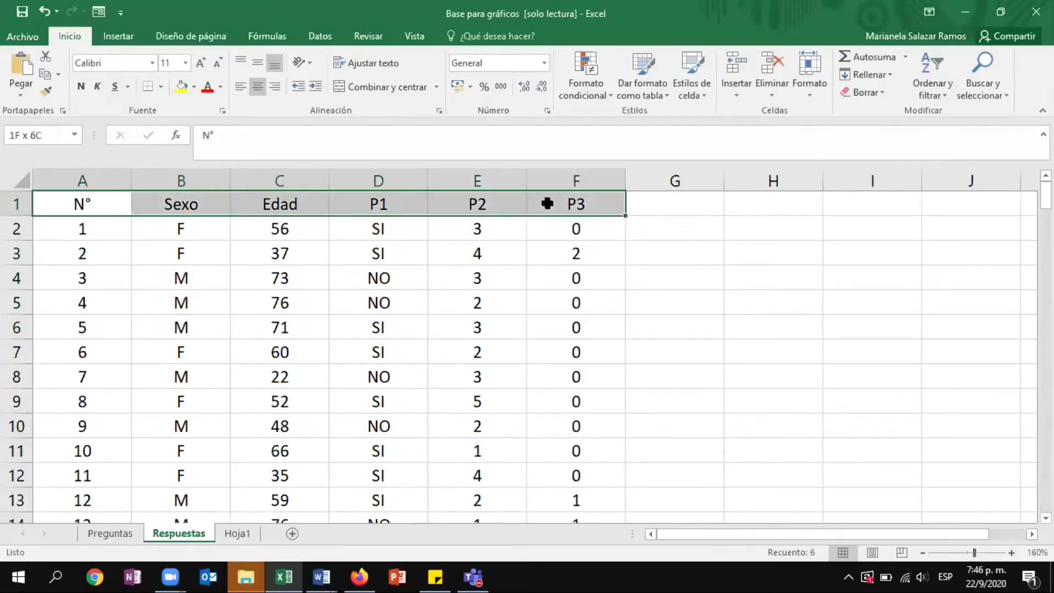
pyautogui.click(933, 83)
pyautogui.click(962, 168)
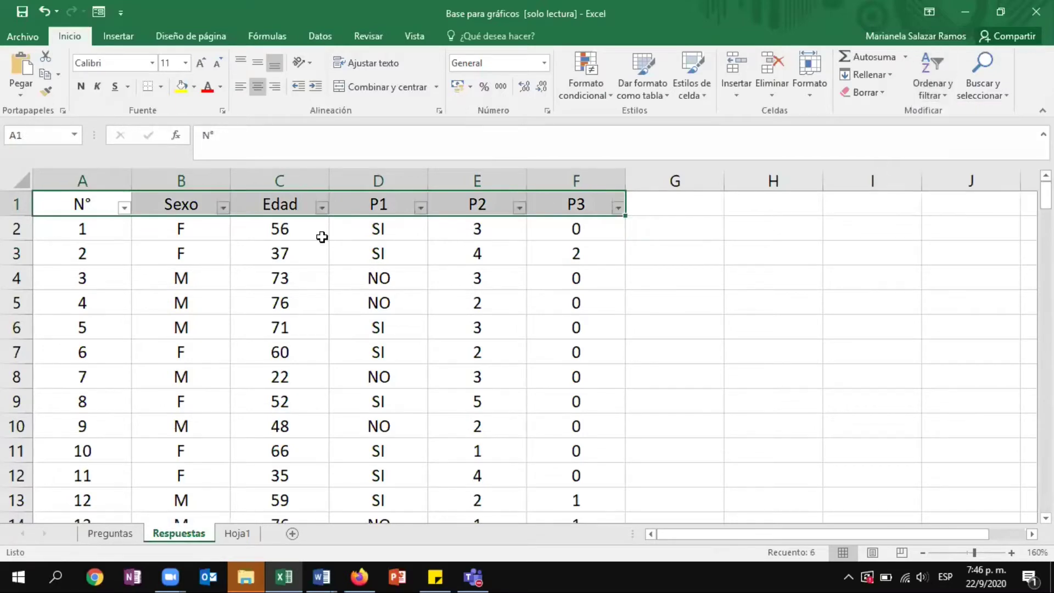
# - Exclude F from the Sexo column with its filter and select all the visible M cells to count them
pyautogui.click(223, 207)
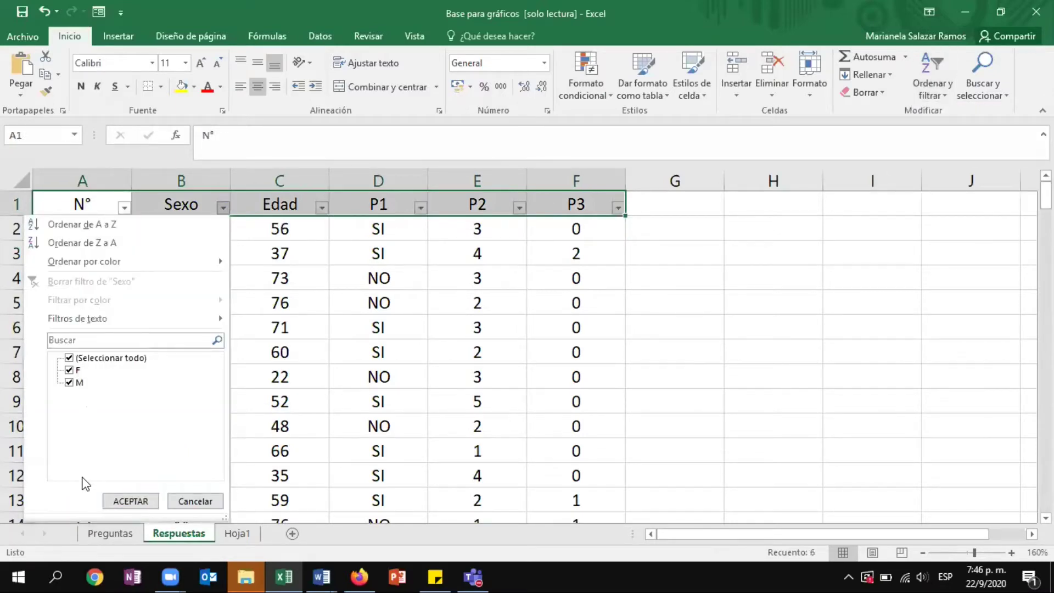
pyautogui.click(77, 370)
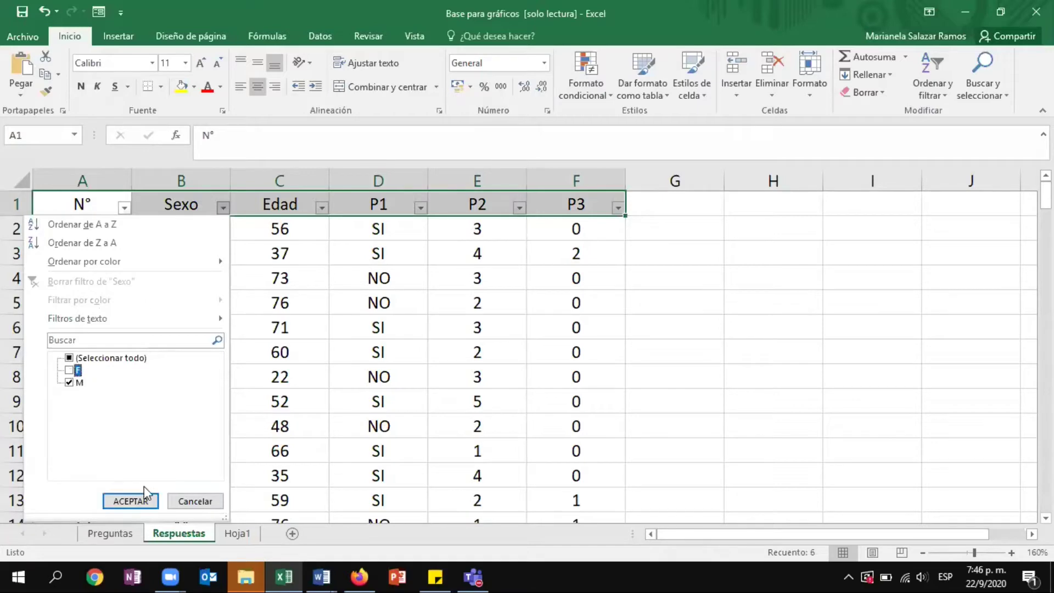
pyautogui.click(131, 501)
pyautogui.moveTo(200, 228); pyautogui.dragTo(199, 428)
pyautogui.click(206, 208)
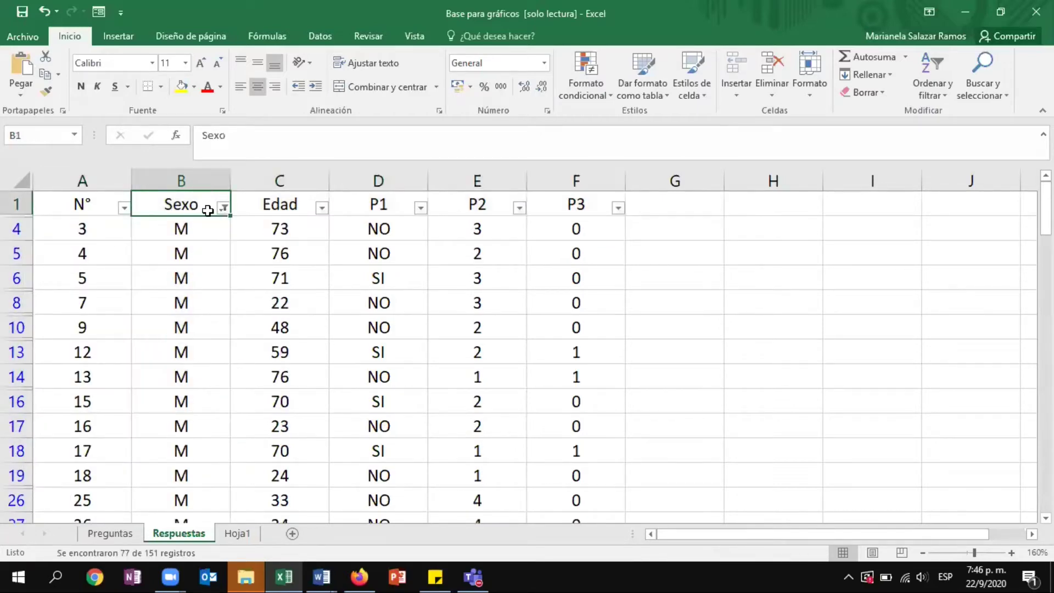
pyautogui.moveTo(210, 228); pyautogui.dragTo(219, 475)
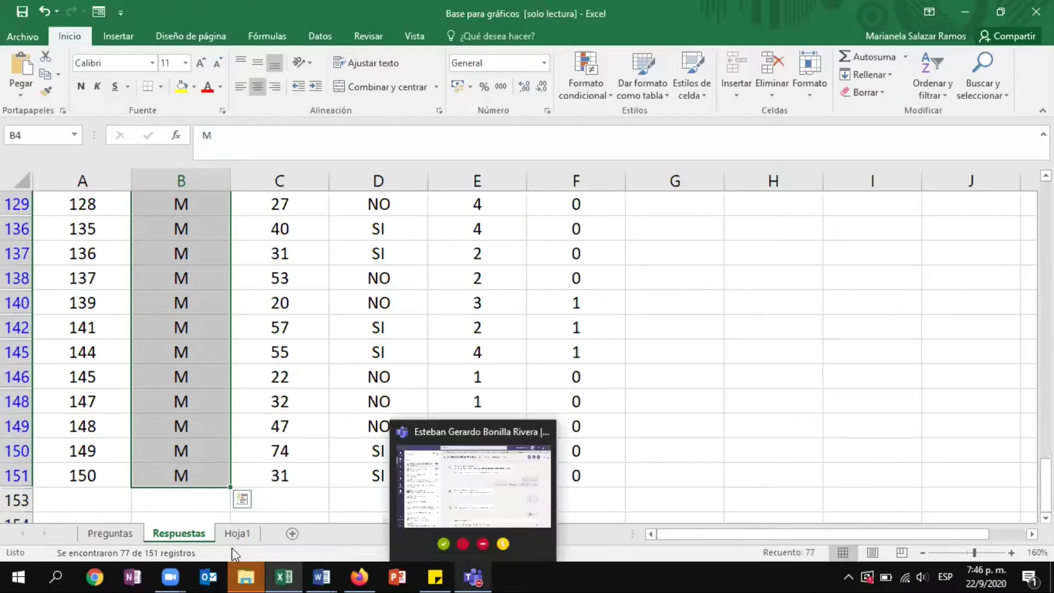
# - Insert a 2-D clustered column chart from A3:B4 on Hoja1 and shrink it to fit about columns D to H, rows 2 to 11
pyautogui.click(242, 533)
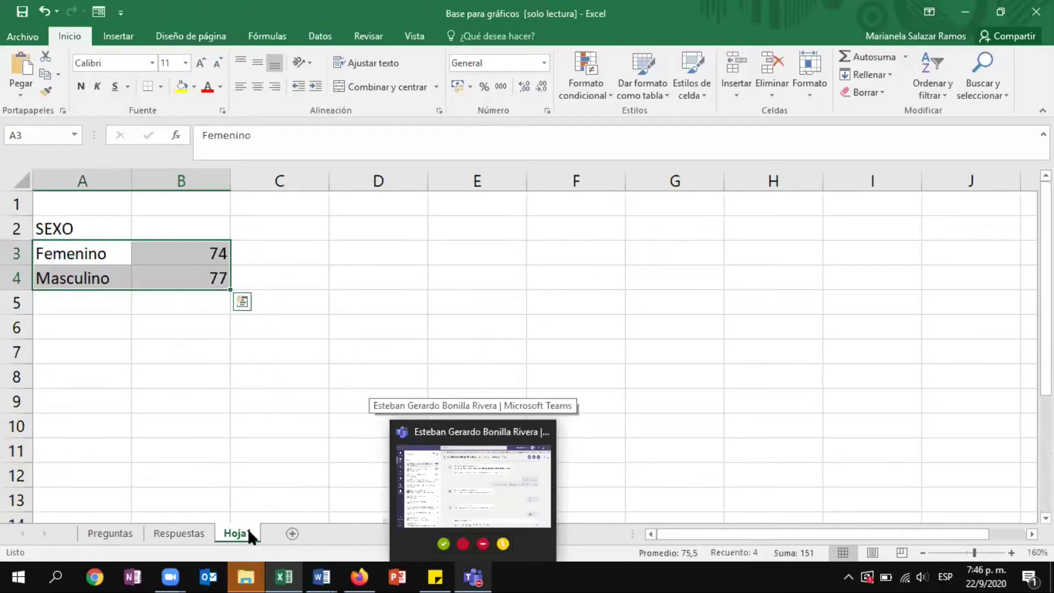
pyautogui.click(131, 381)
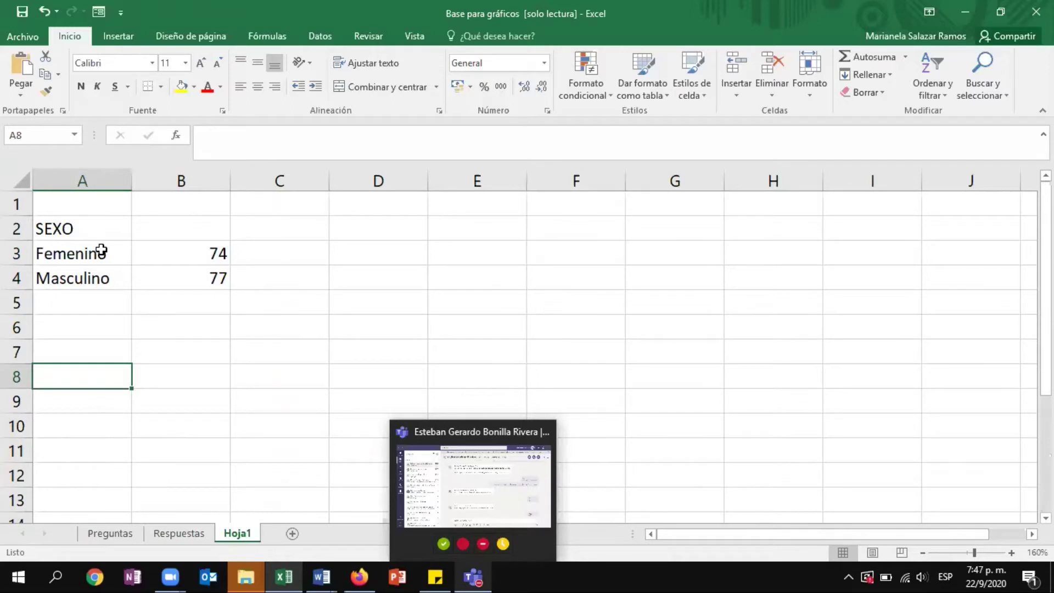
pyautogui.moveTo(101, 248); pyautogui.dragTo(189, 277)
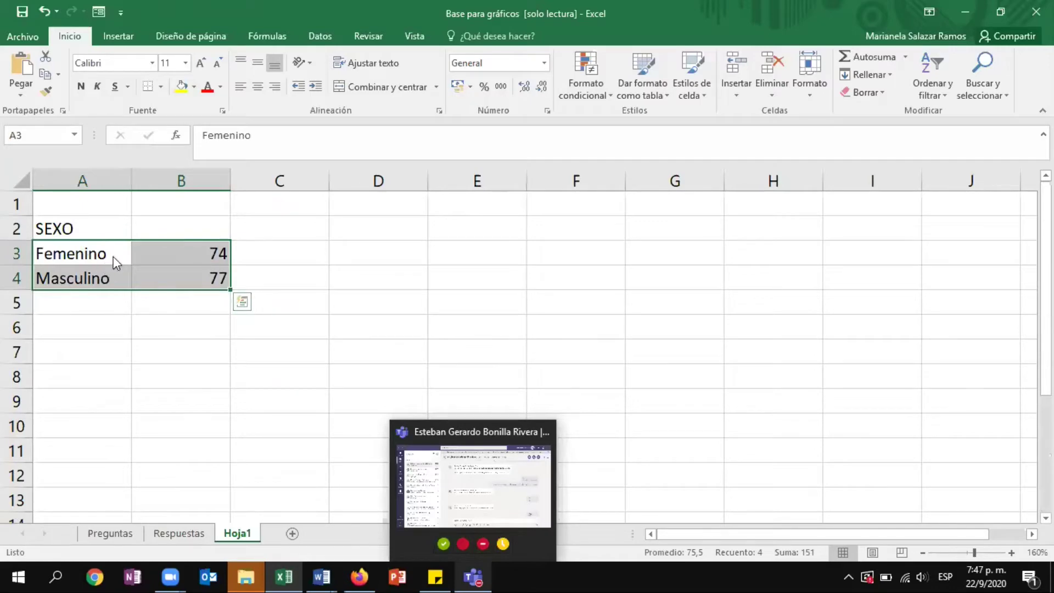
pyautogui.click(123, 40)
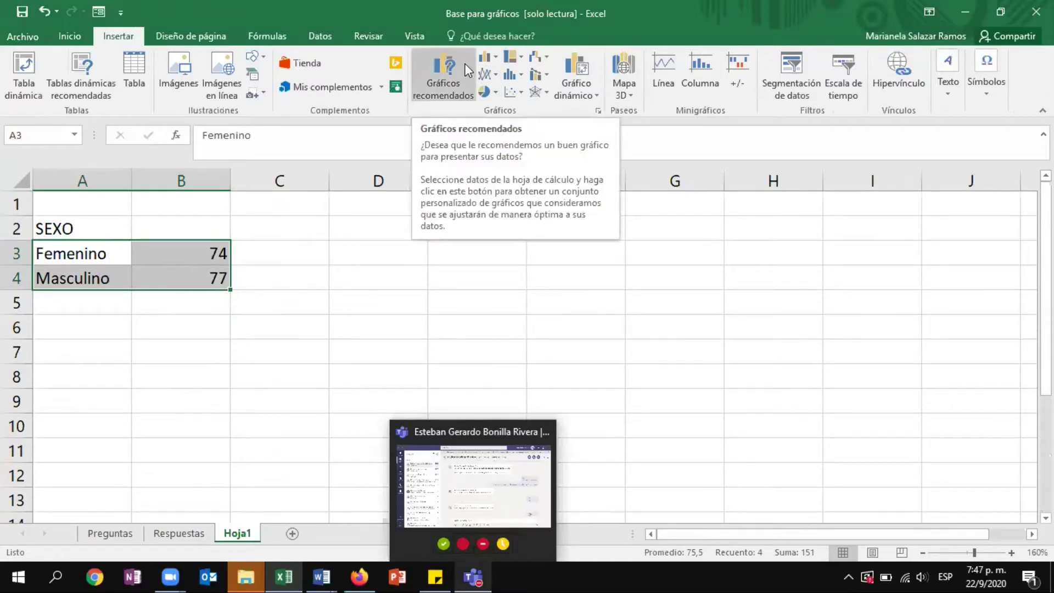
pyautogui.click(546, 438)
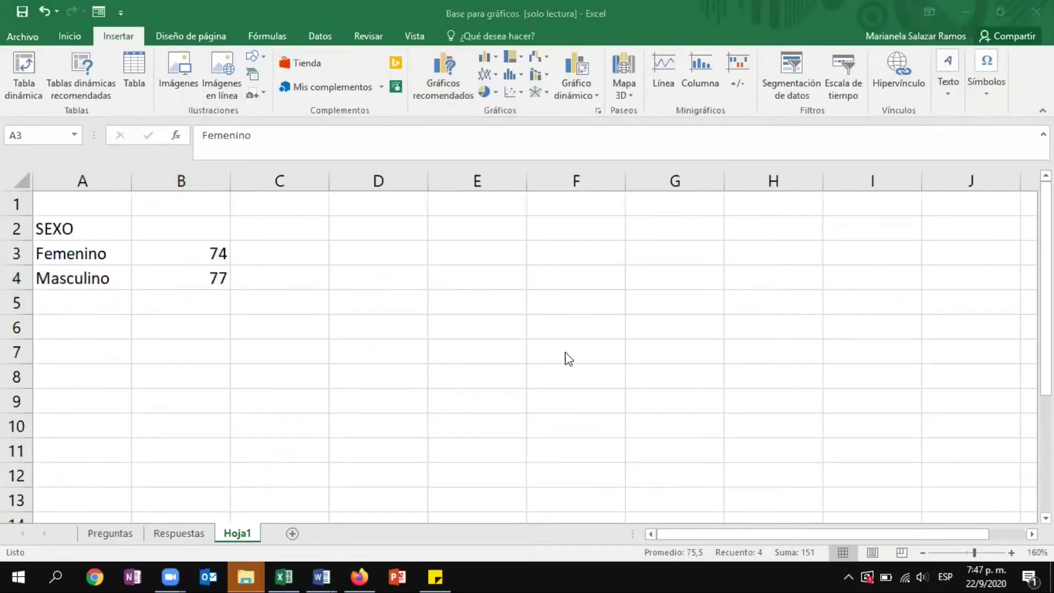
pyautogui.click(86, 251)
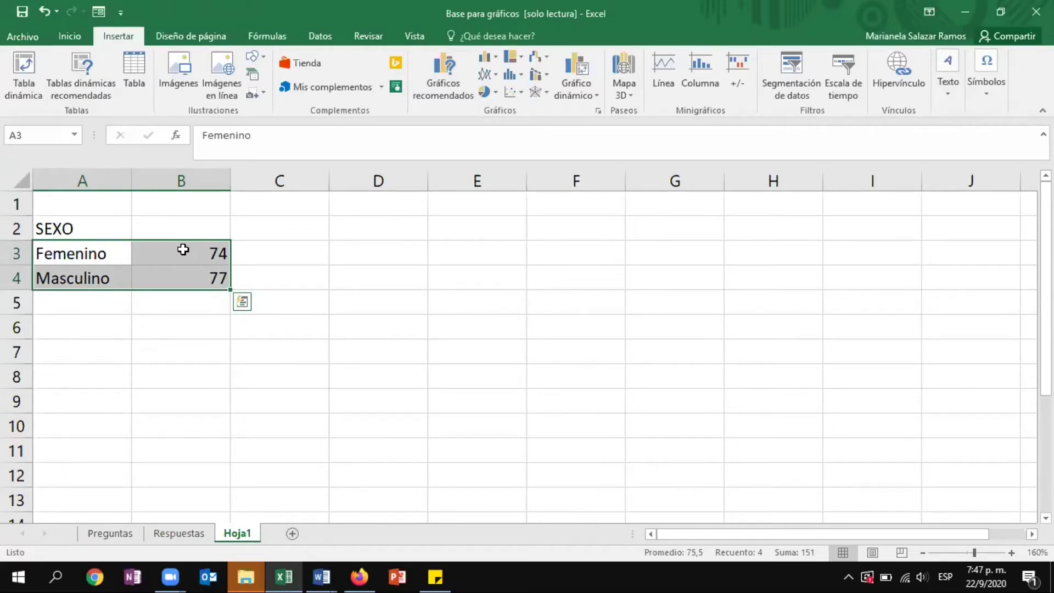
pyautogui.click(493, 55)
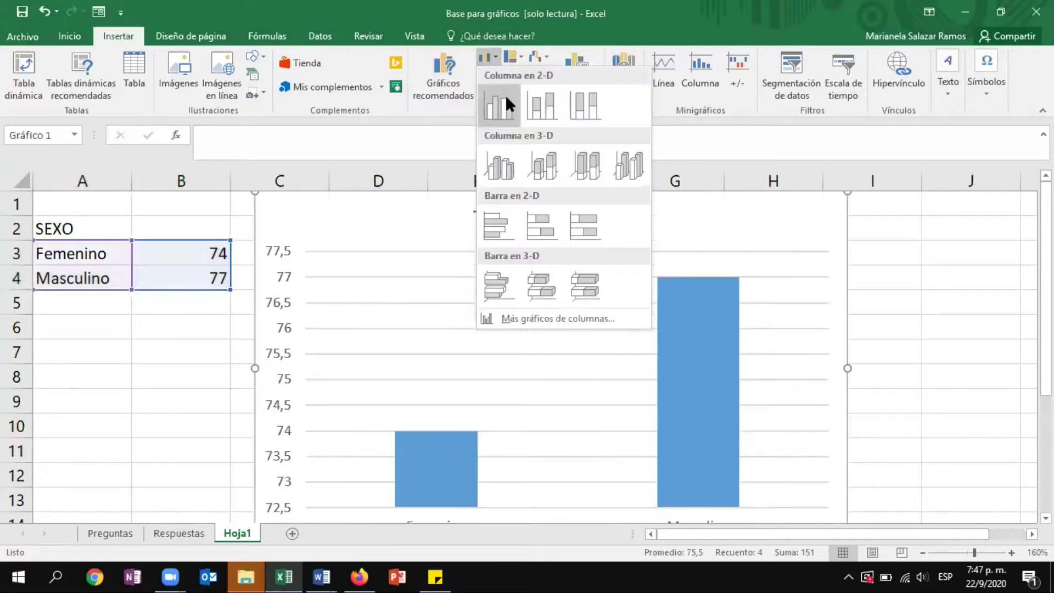
pyautogui.click(505, 96)
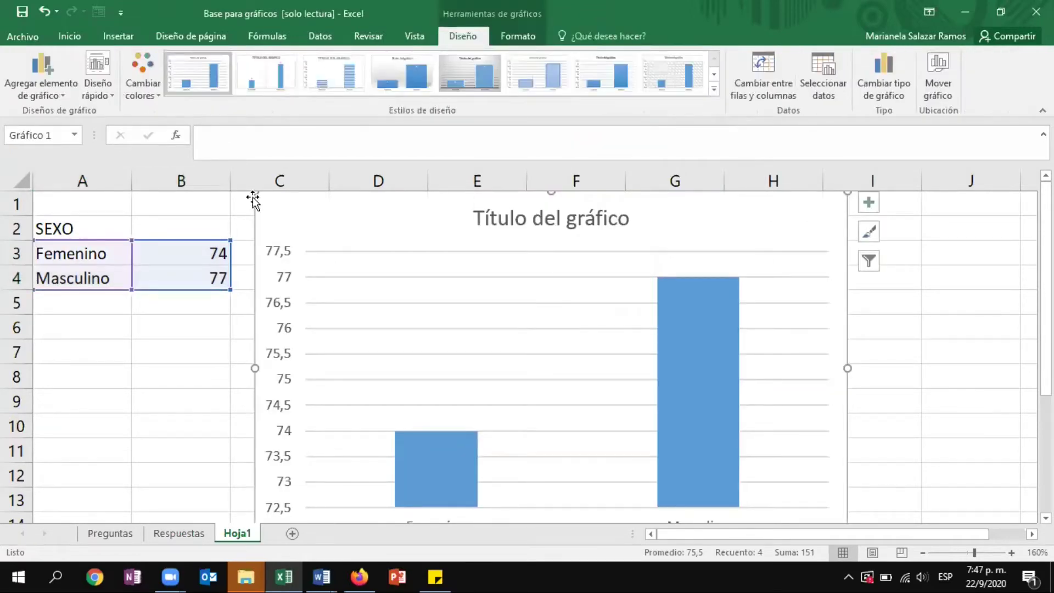
pyautogui.moveTo(254, 189); pyautogui.dragTo(368, 210)
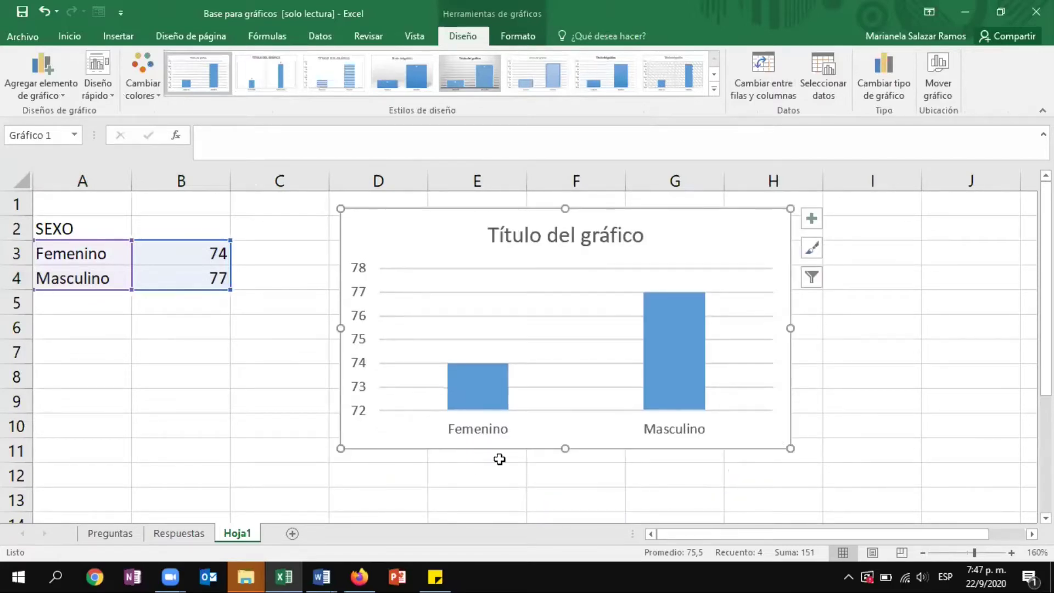
# - Examine the column chart's vertical axis, title, data columns and category labels
pyautogui.click(358, 411)
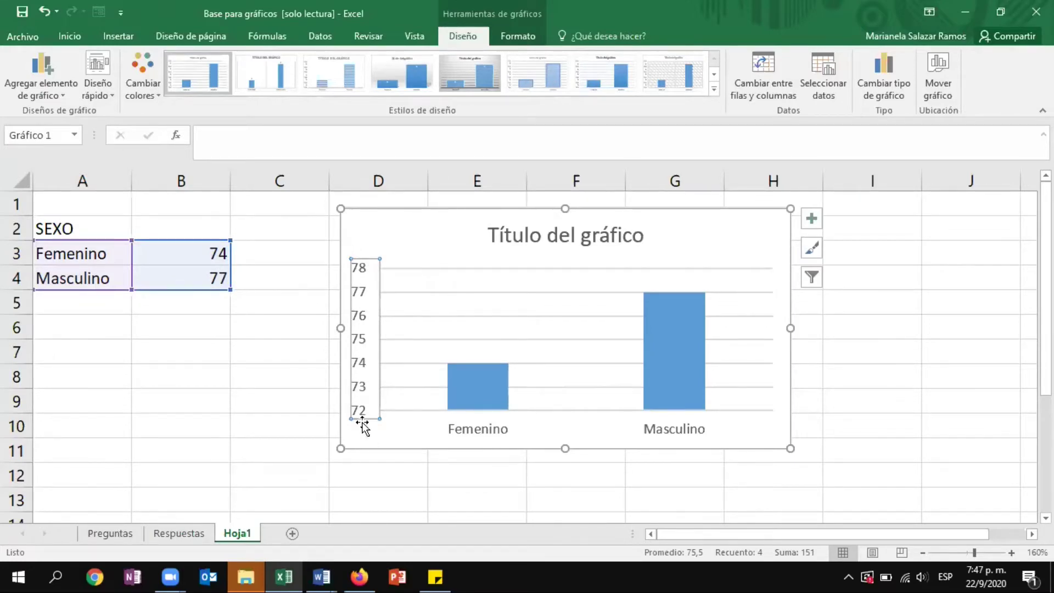
pyautogui.click(489, 236)
pyautogui.click(702, 327)
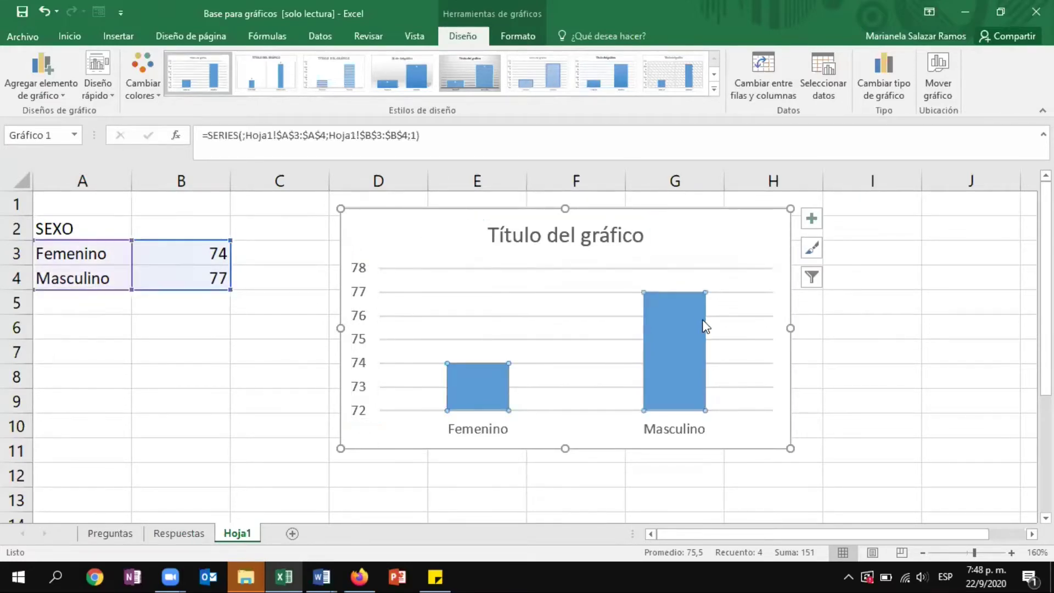
pyautogui.click(495, 433)
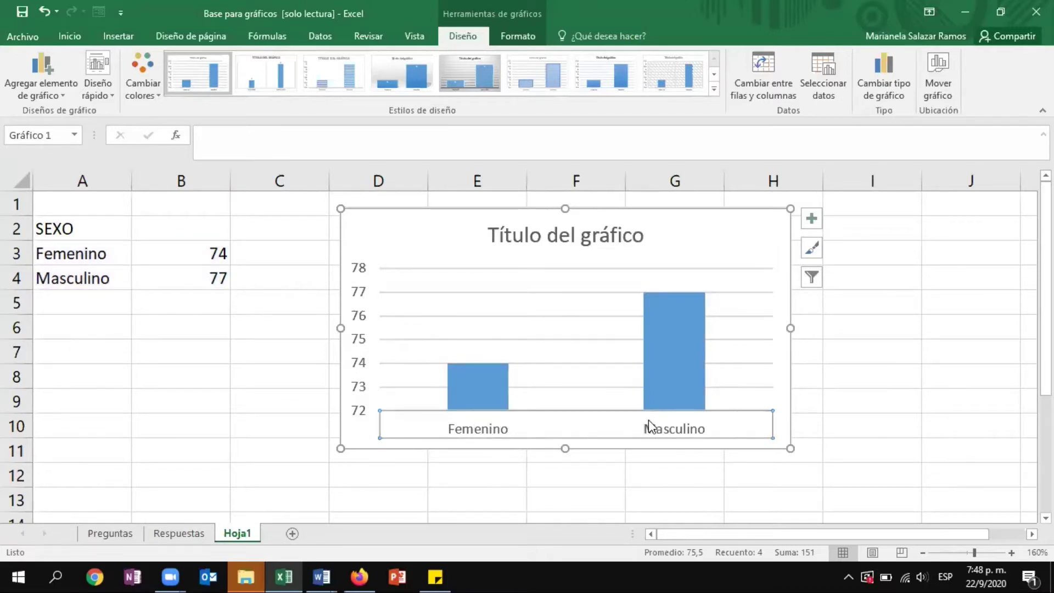
pyautogui.click(358, 316)
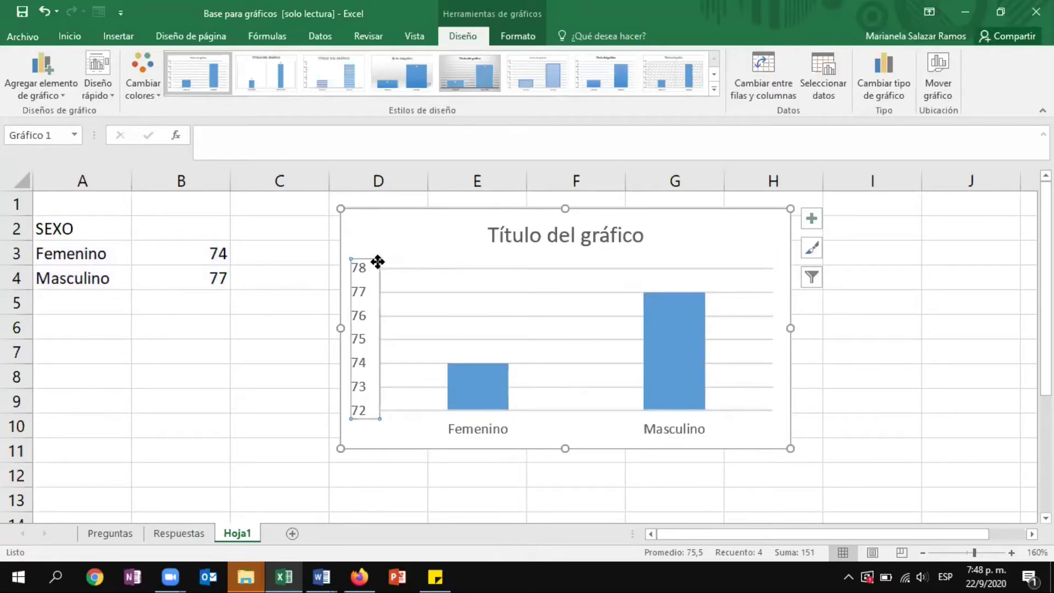
# - Set the minimum bound of the chart's vertical axis to 0
pyautogui.rightClick(367, 329)
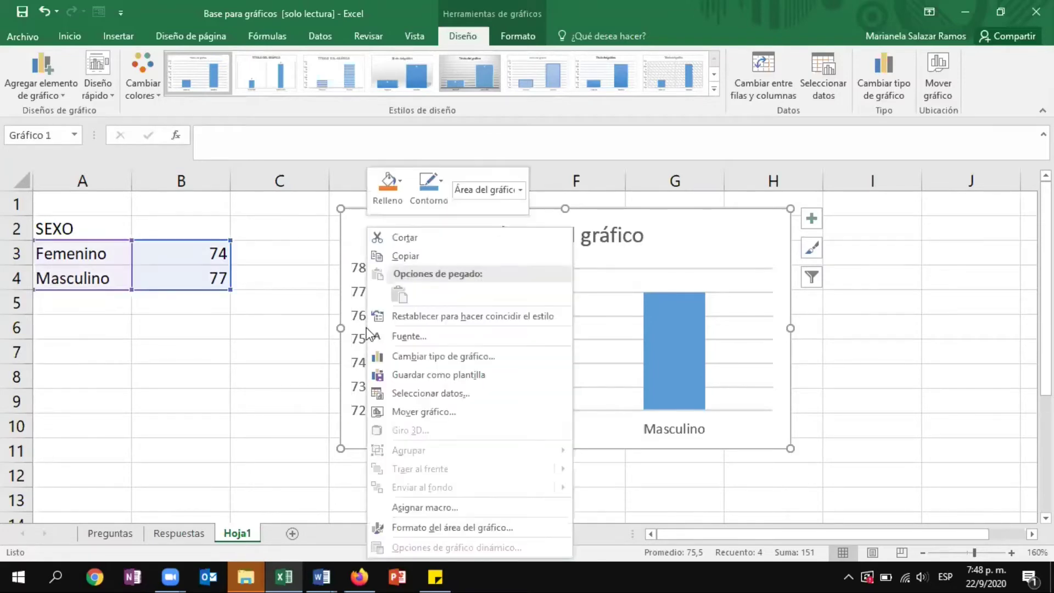
pyautogui.click(363, 346)
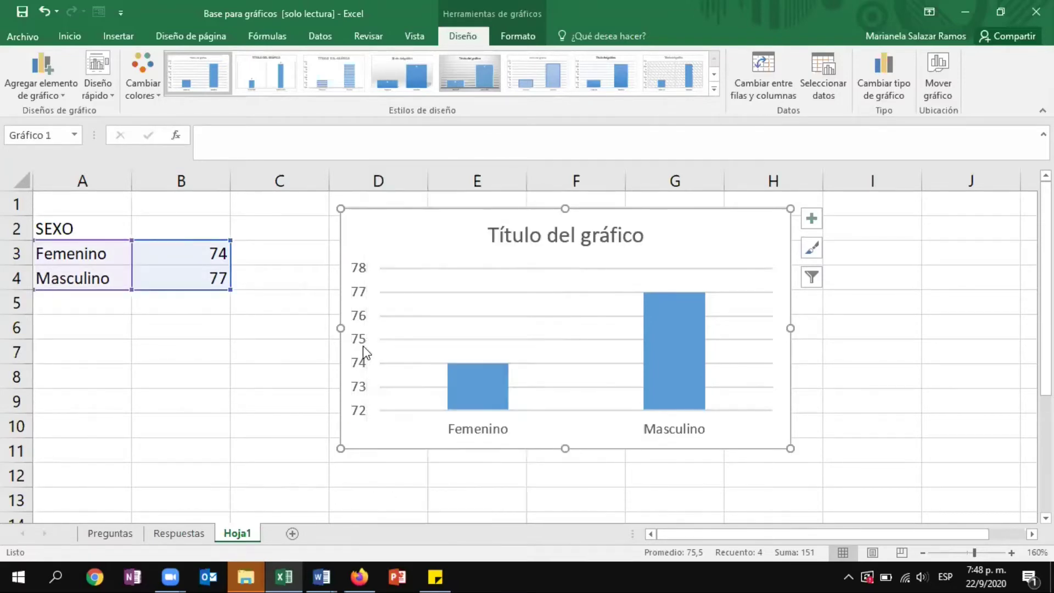
pyautogui.click(362, 345)
pyautogui.rightClick(363, 348)
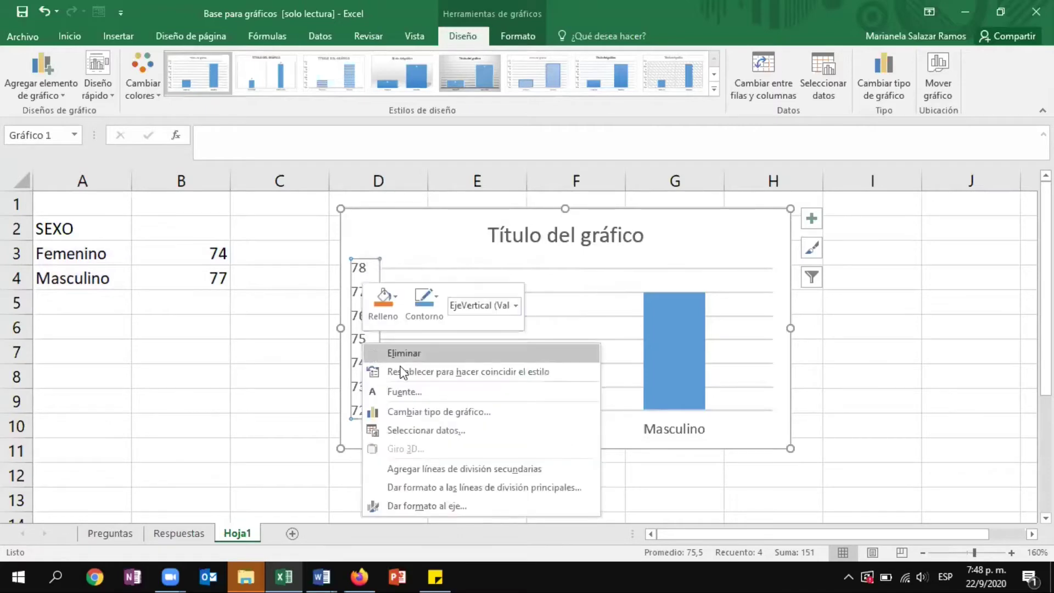
pyautogui.click(465, 506)
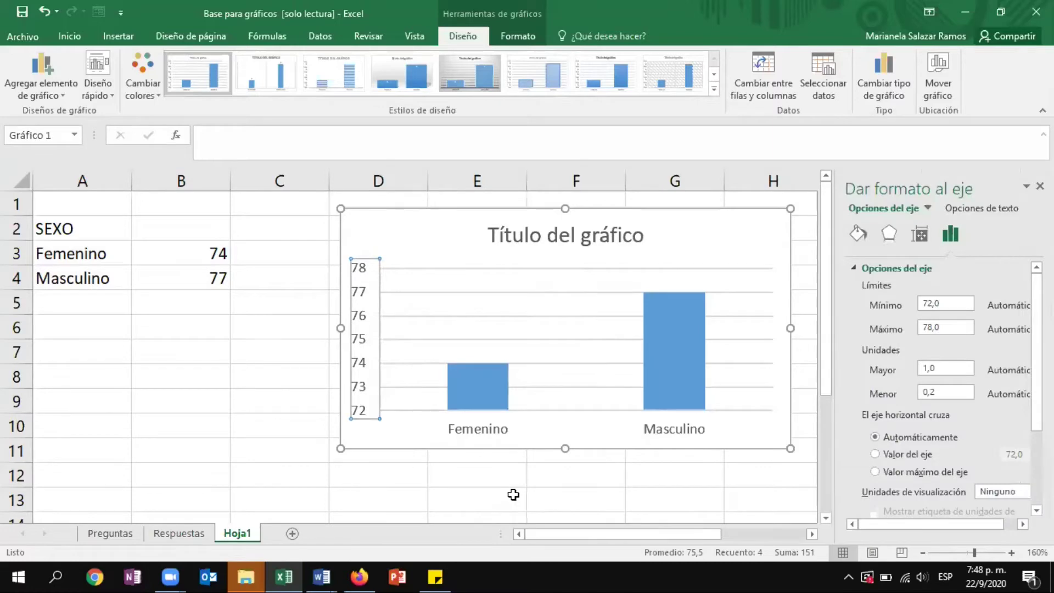
pyautogui.click(947, 303)
pyautogui.write('0')
pyautogui.scroll(-3, 933, 307)
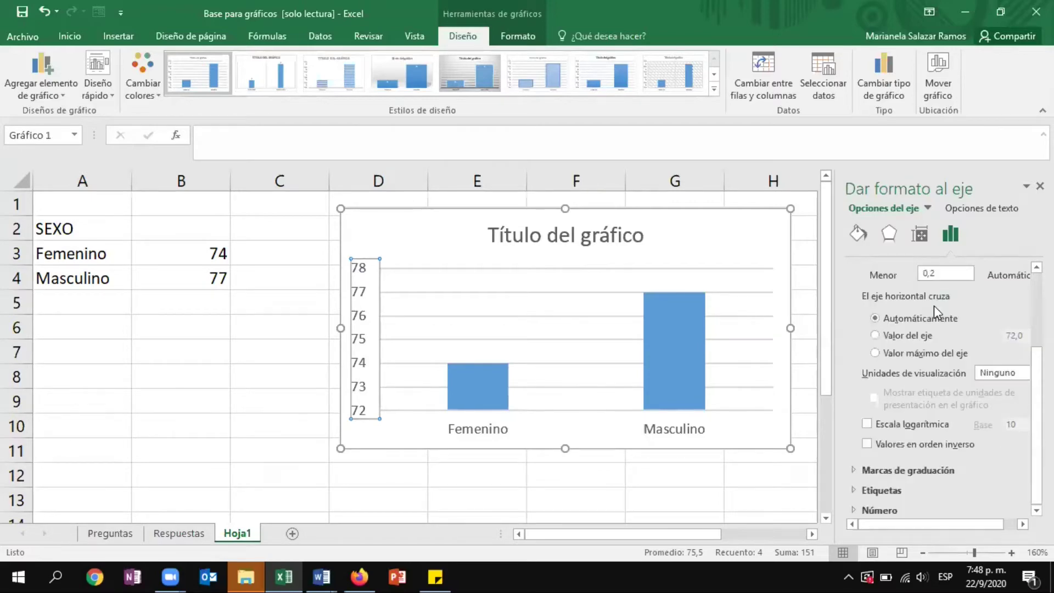
pyautogui.scroll(3, 933, 305)
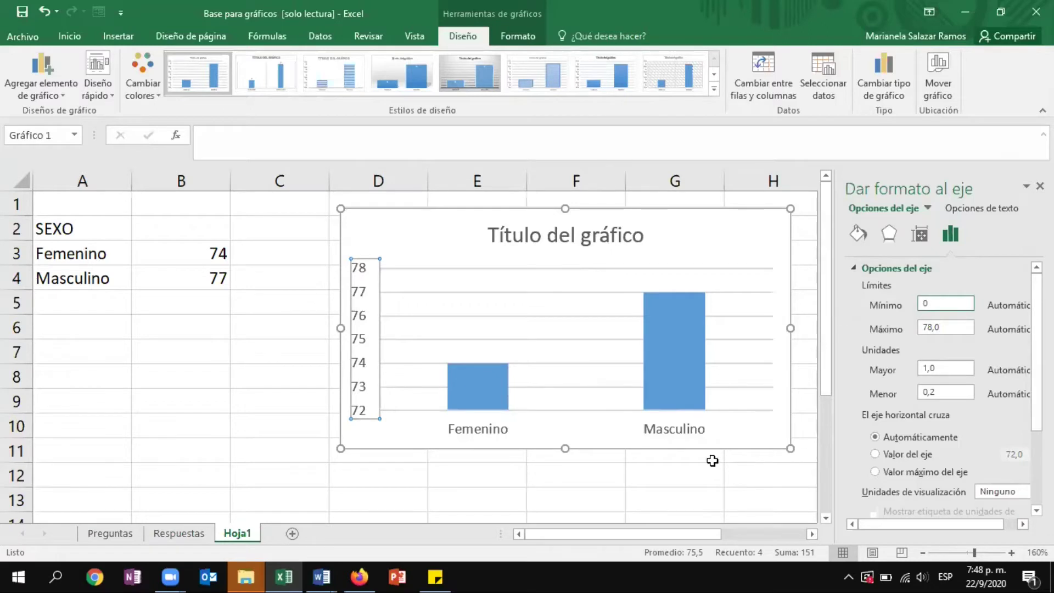
pyautogui.click(693, 476)
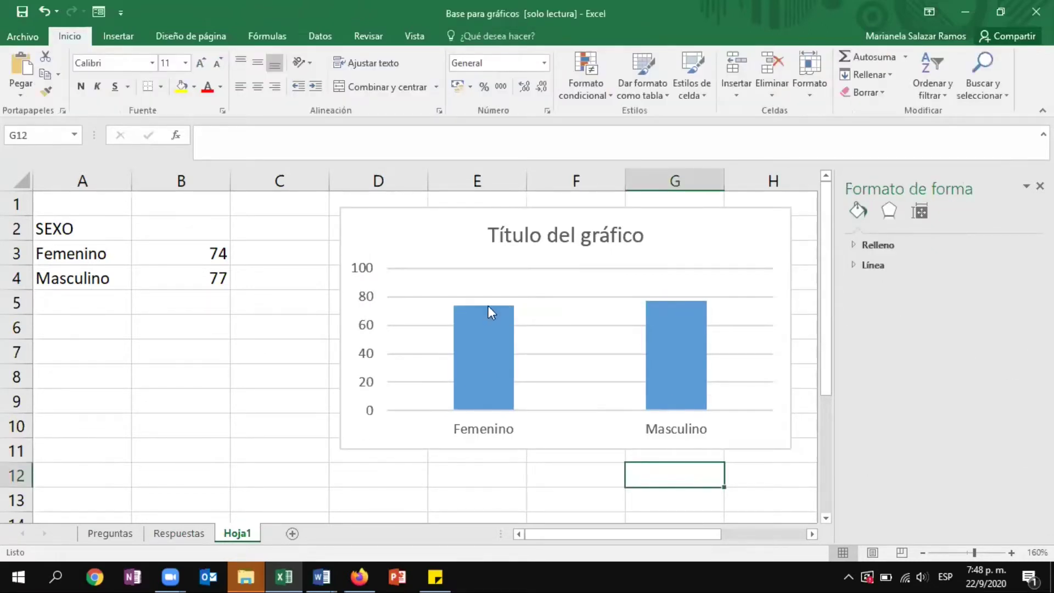
pyautogui.click(1040, 186)
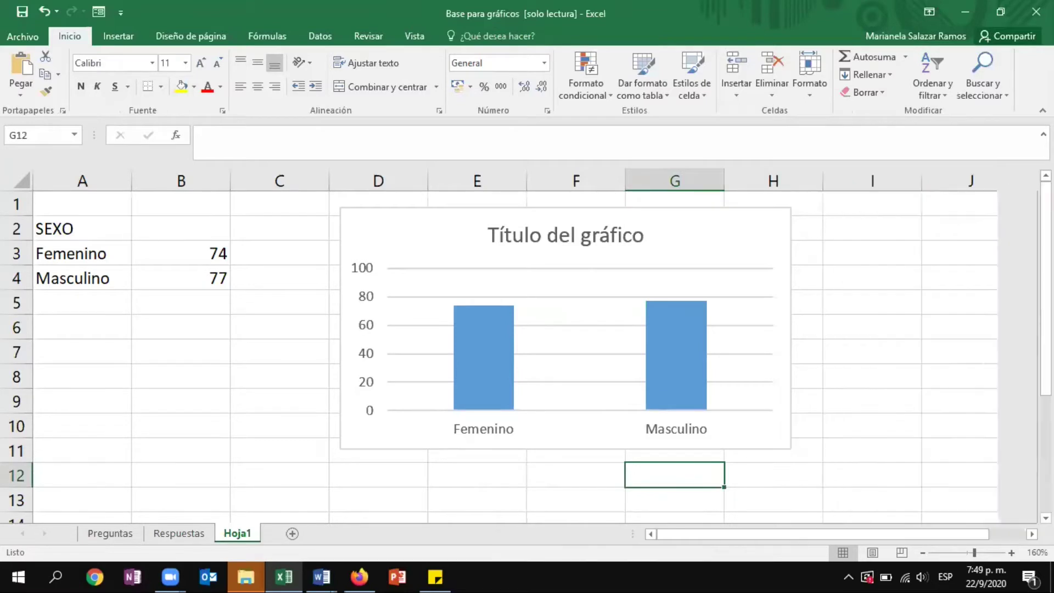
# - Stretch the chart's lower edge down to about the end of row 12 and compare the columns against the vertical axis
pyautogui.click(566, 444)
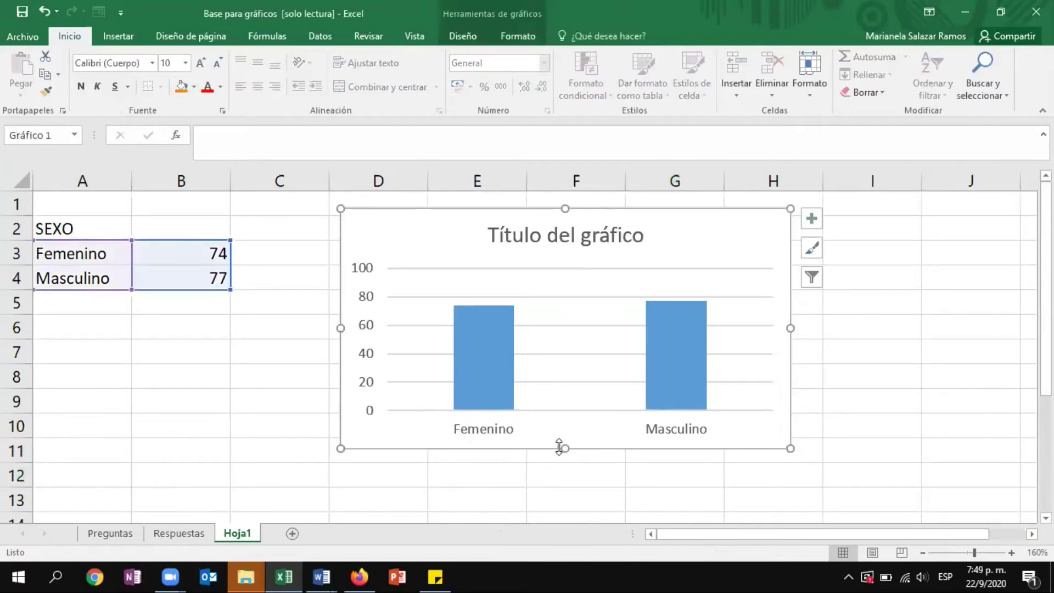
pyautogui.moveTo(566, 445); pyautogui.dragTo(566, 491)
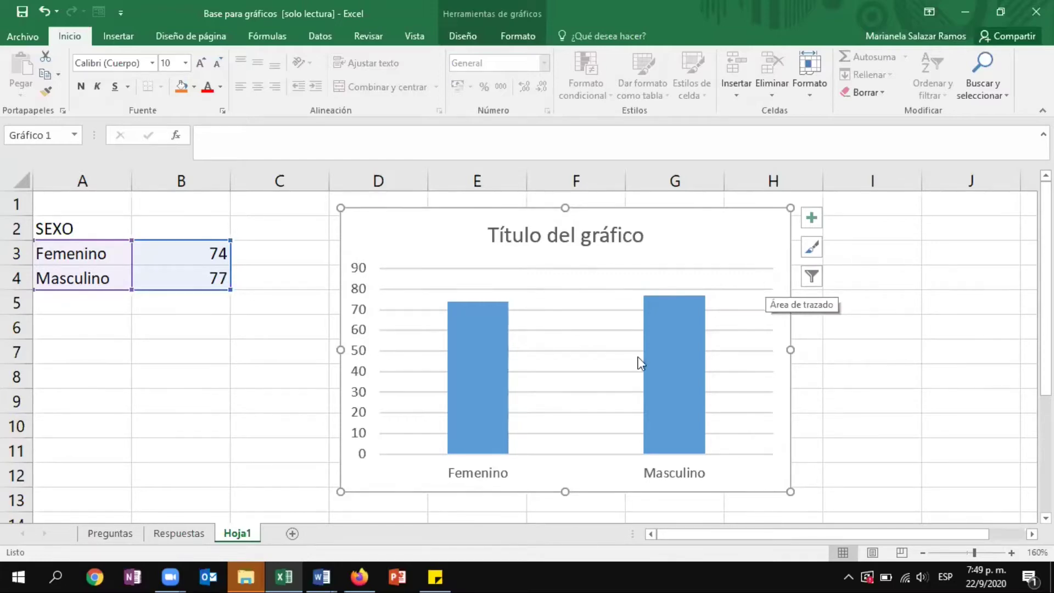
pyautogui.click(364, 355)
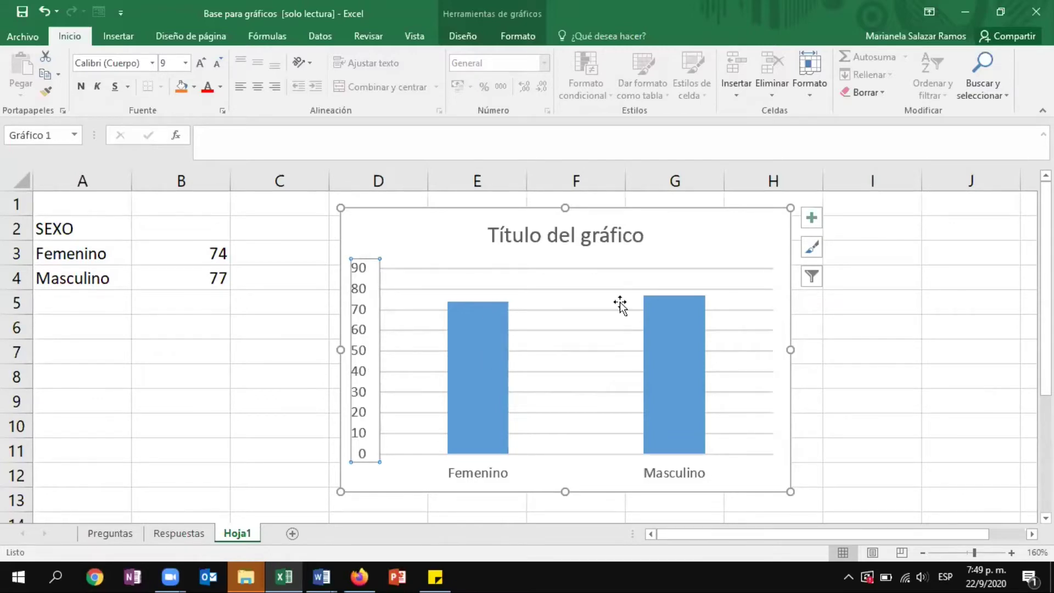
pyautogui.moveTo(657, 309)
# - Set the vertical axis minimum to 72 to compare how the column heights look with a truncated axis
pyautogui.rightClick(359, 347)
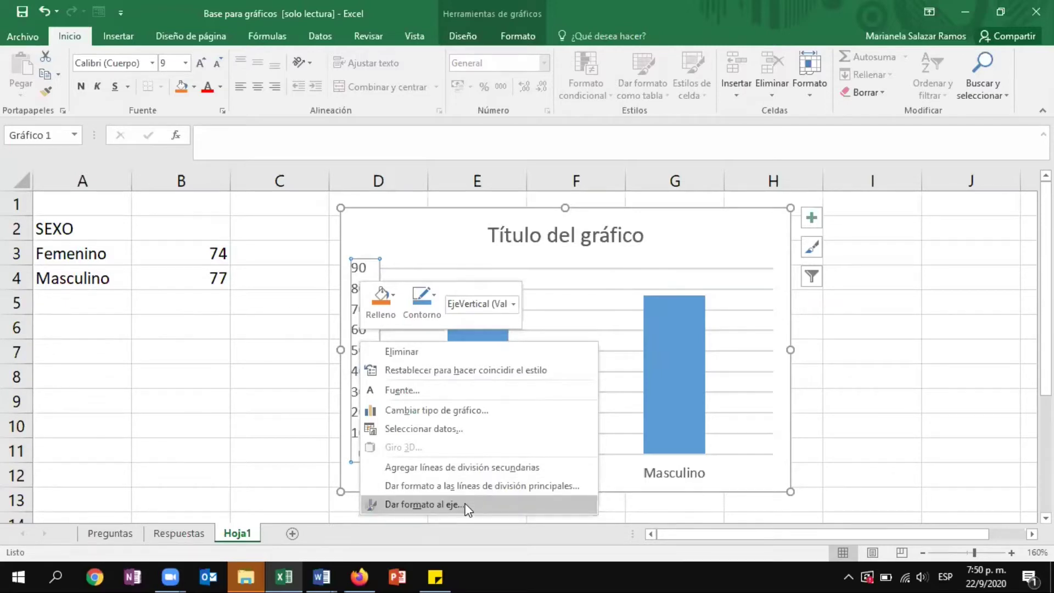
pyautogui.click(422, 504)
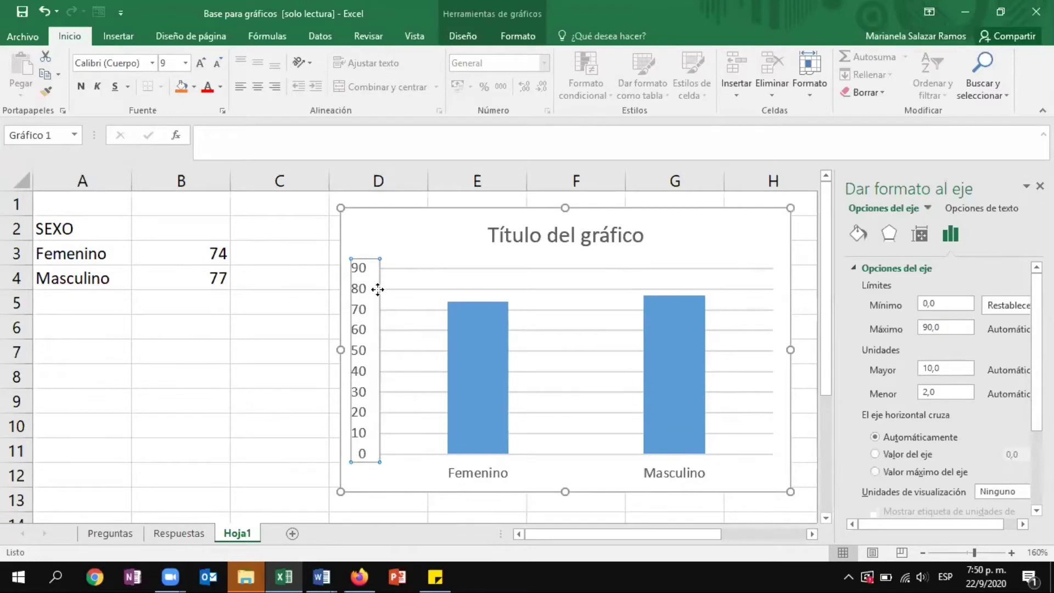
pyautogui.click(943, 305)
pyautogui.write('72')
pyautogui.press('Return')
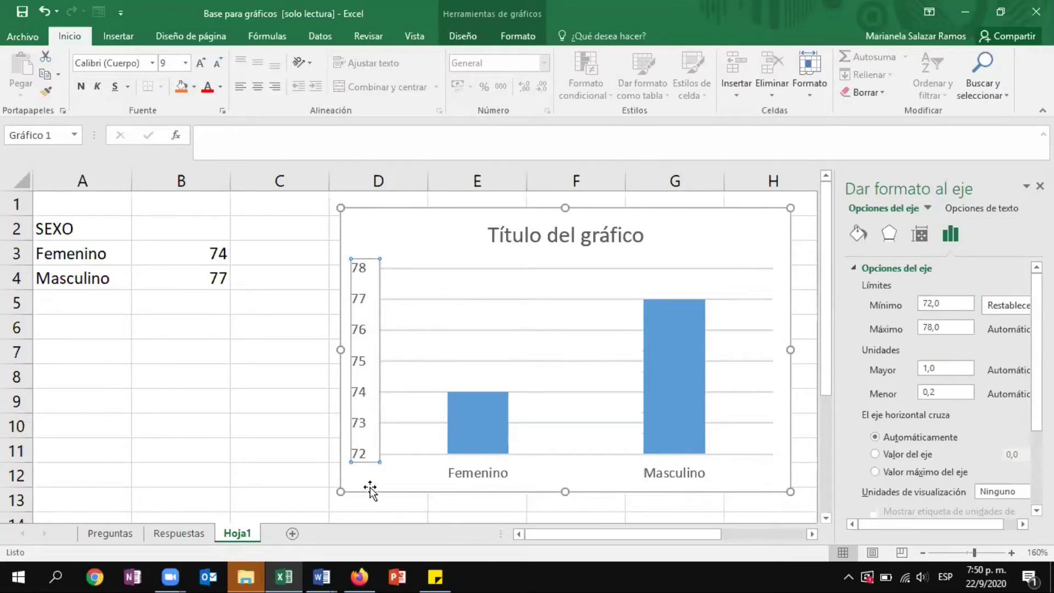
pyautogui.click(302, 473)
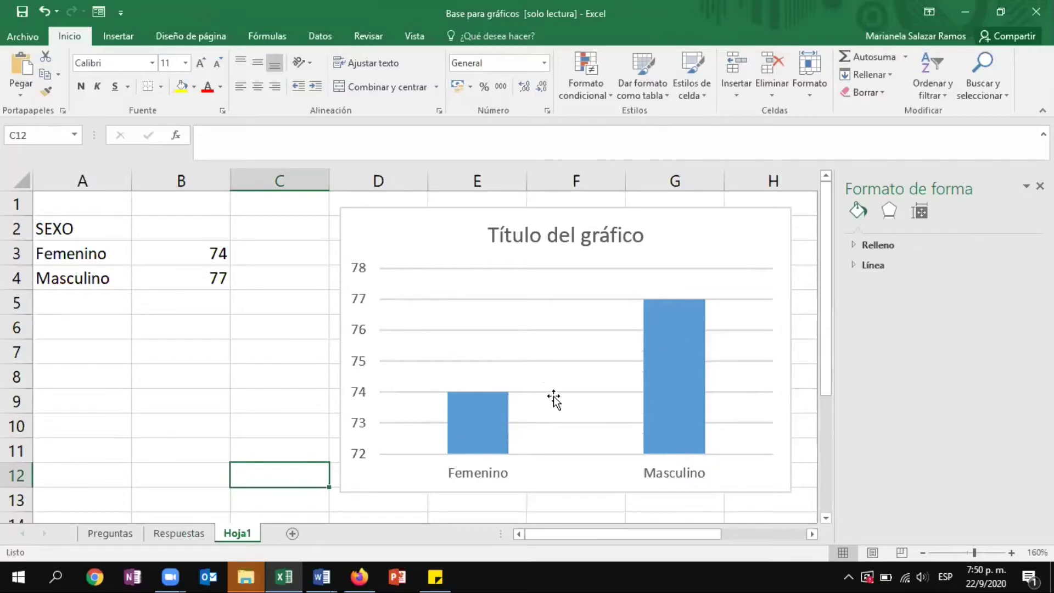
pyautogui.moveTo(476, 426)
pyautogui.moveTo(672, 329)
pyautogui.moveTo(488, 405)
# - Set the vertical axis minimum back to 0 and close the axis formatting options
pyautogui.click(369, 386)
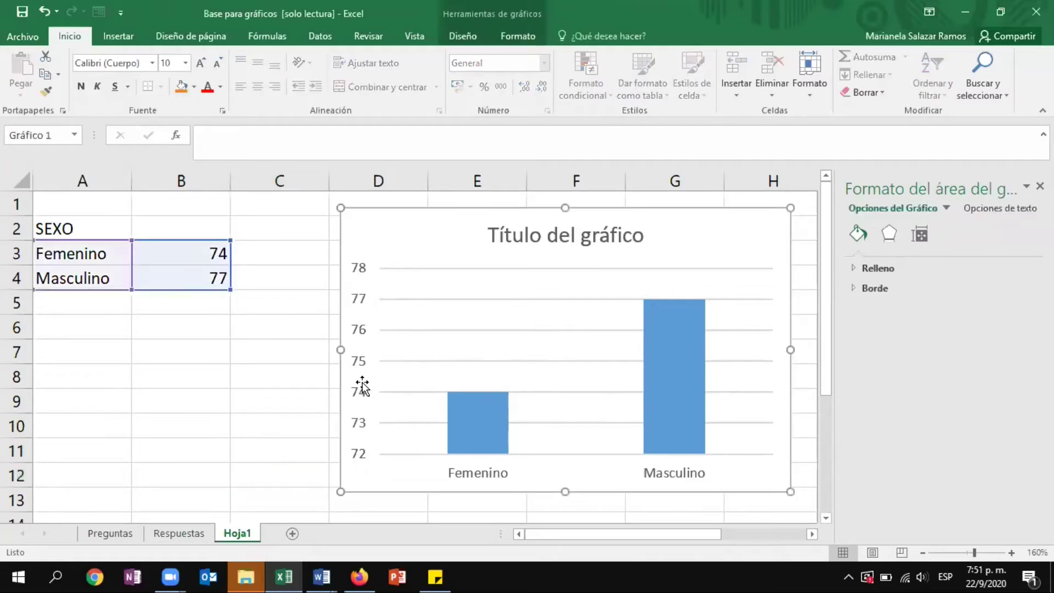
pyautogui.click(359, 389)
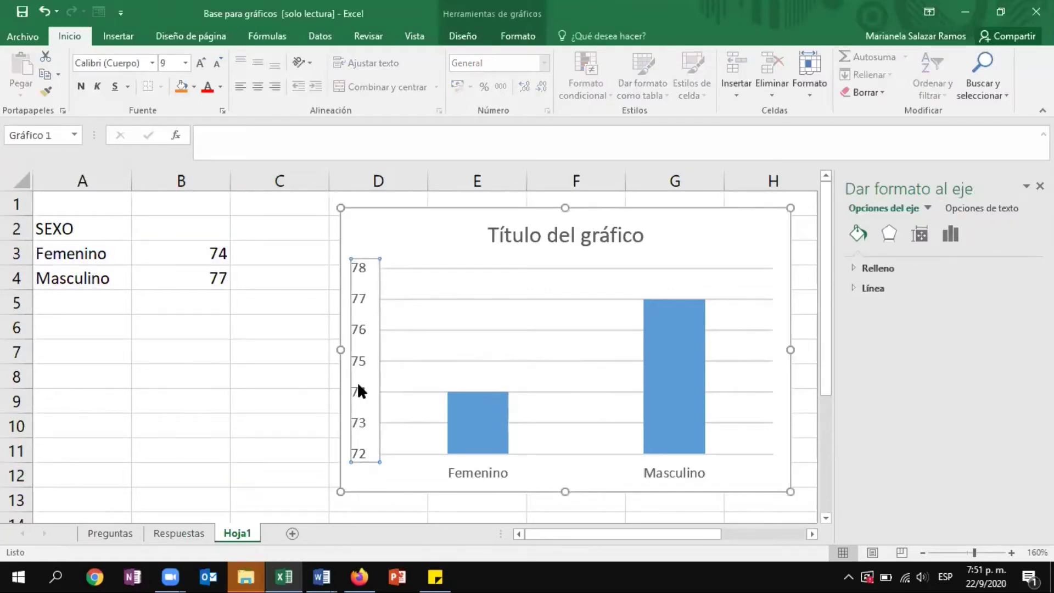
pyautogui.rightClick(359, 391)
pyautogui.click(428, 543)
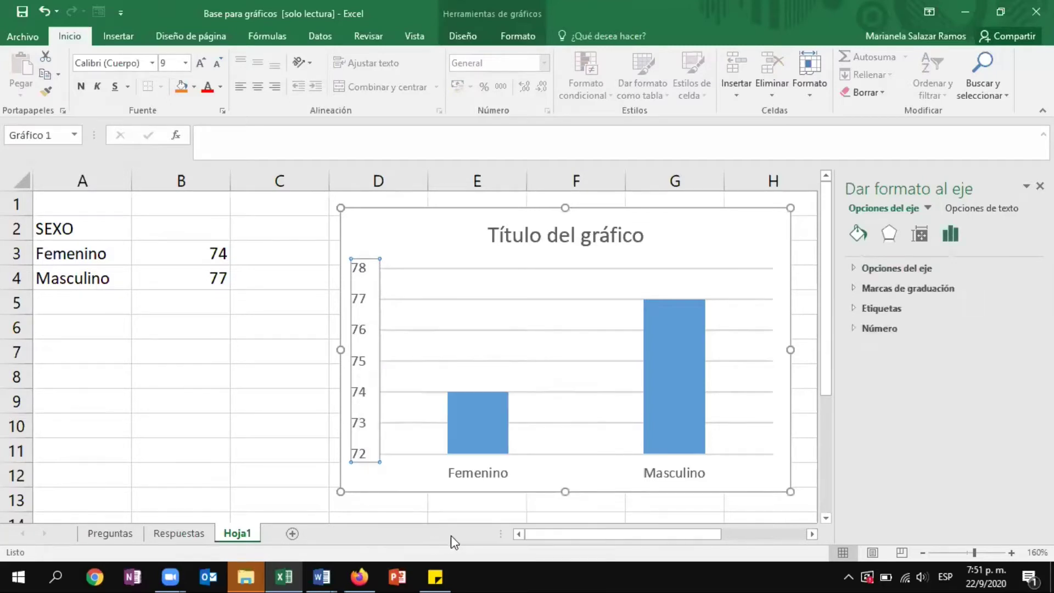
pyautogui.click(875, 310)
pyautogui.write('0')
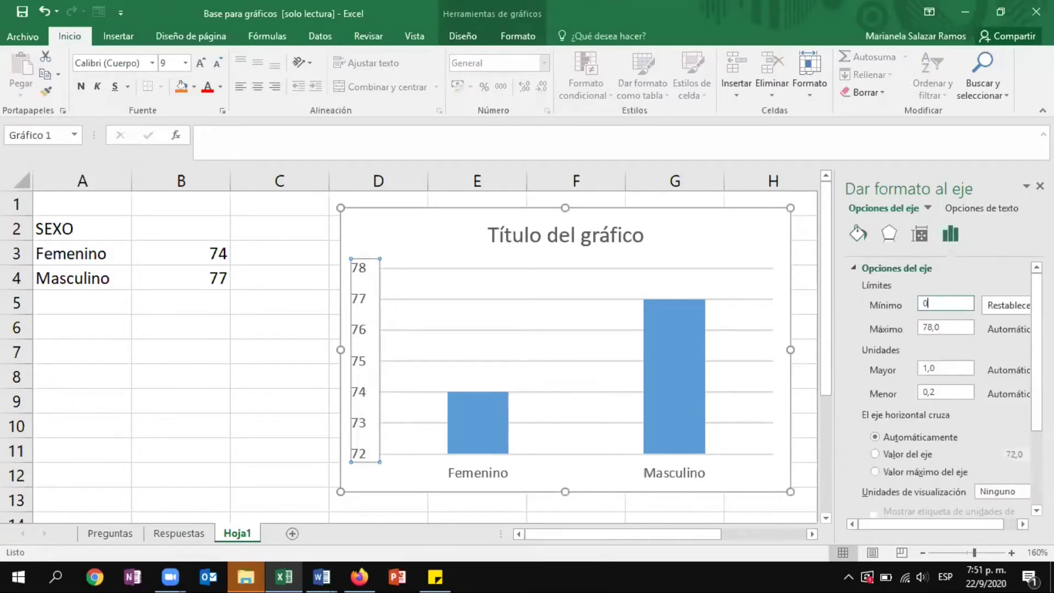
pyautogui.press('Return')
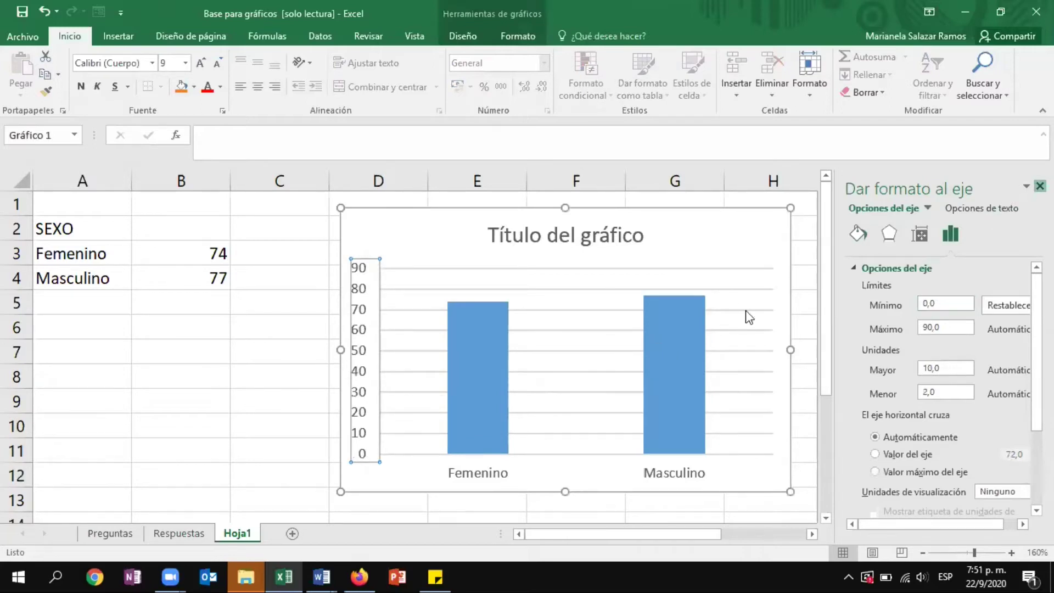
pyautogui.click(1040, 187)
pyautogui.click(754, 235)
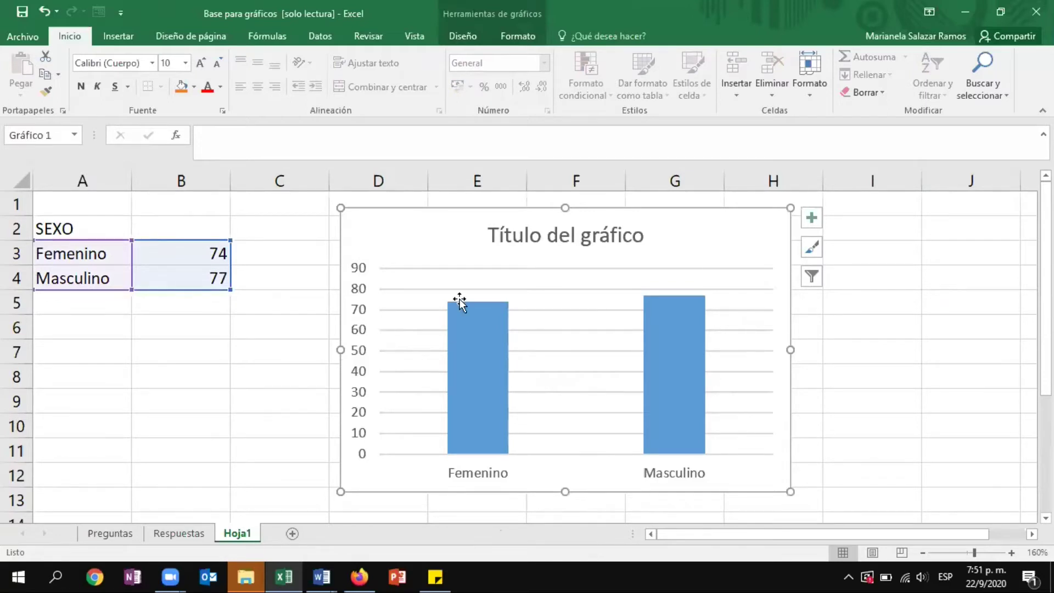
pyautogui.moveTo(462, 311)
pyautogui.moveTo(482, 384)
pyautogui.moveTo(704, 411)
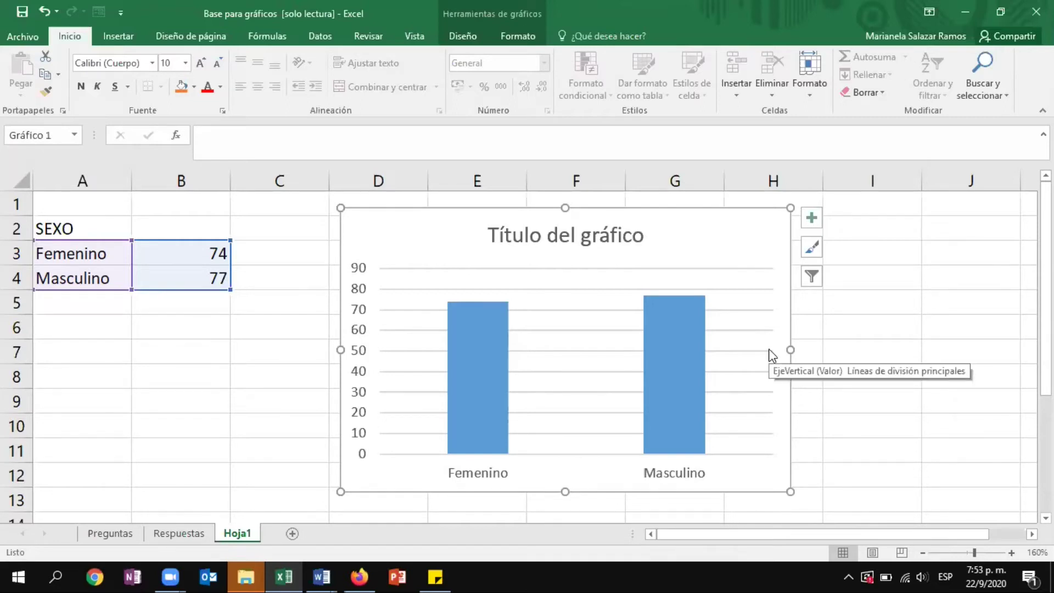
pyautogui.moveTo(482, 325)
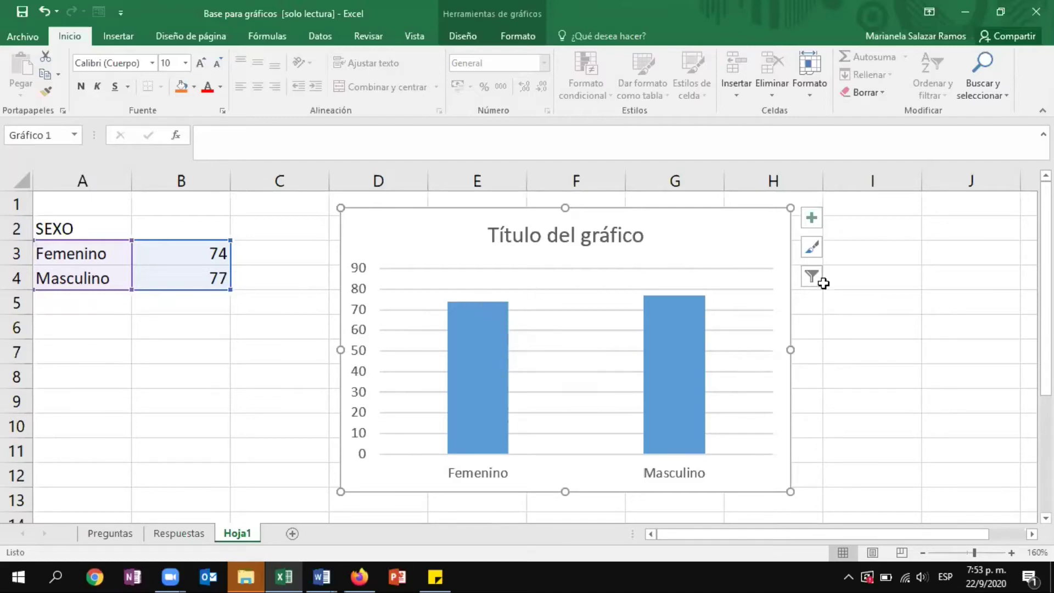
pyautogui.click(312, 399)
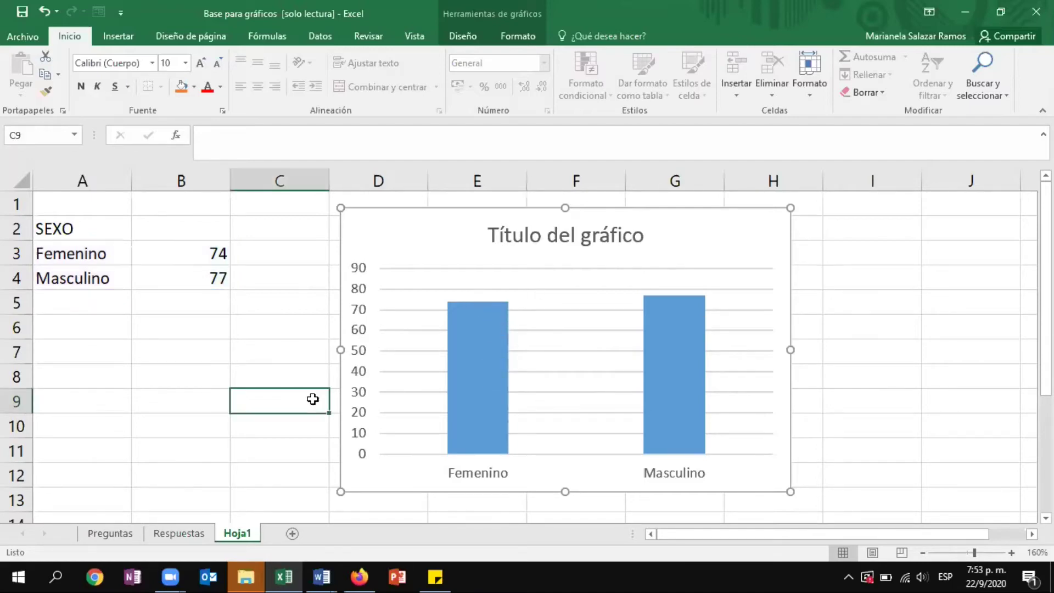
pyautogui.click(251, 372)
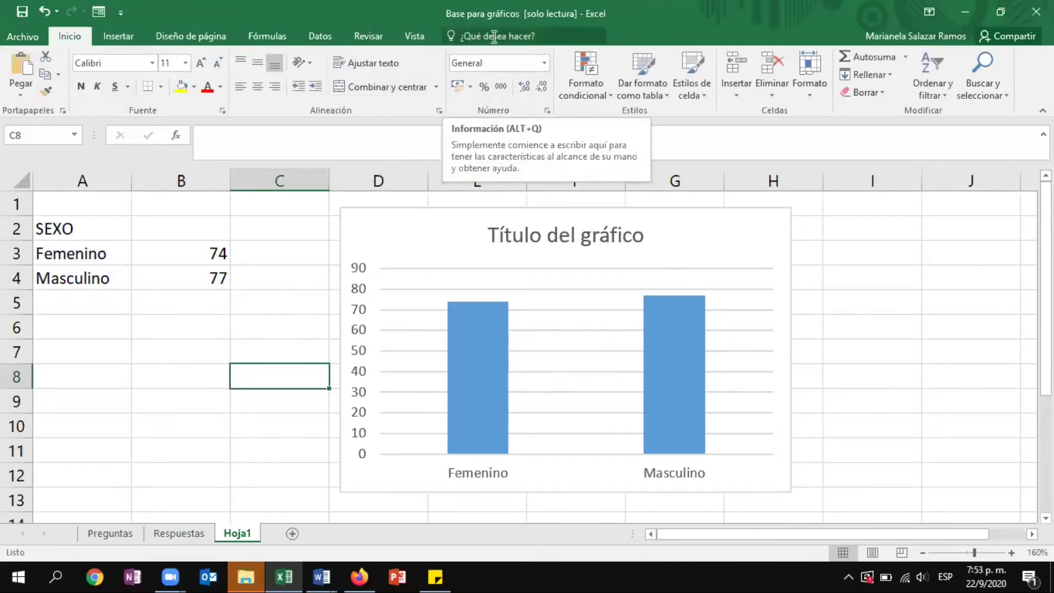
# - Try three preset chart styles on the column chart: wide columns on shading, uppercase text with narrow columns, and a patterned plot area
pyautogui.click(461, 238)
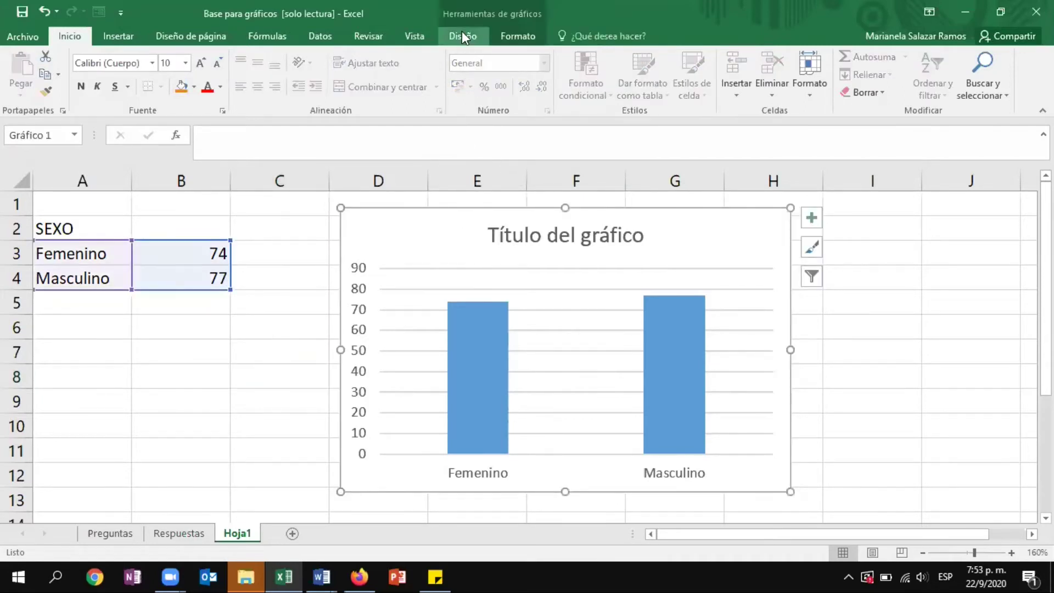
pyautogui.click(530, 41)
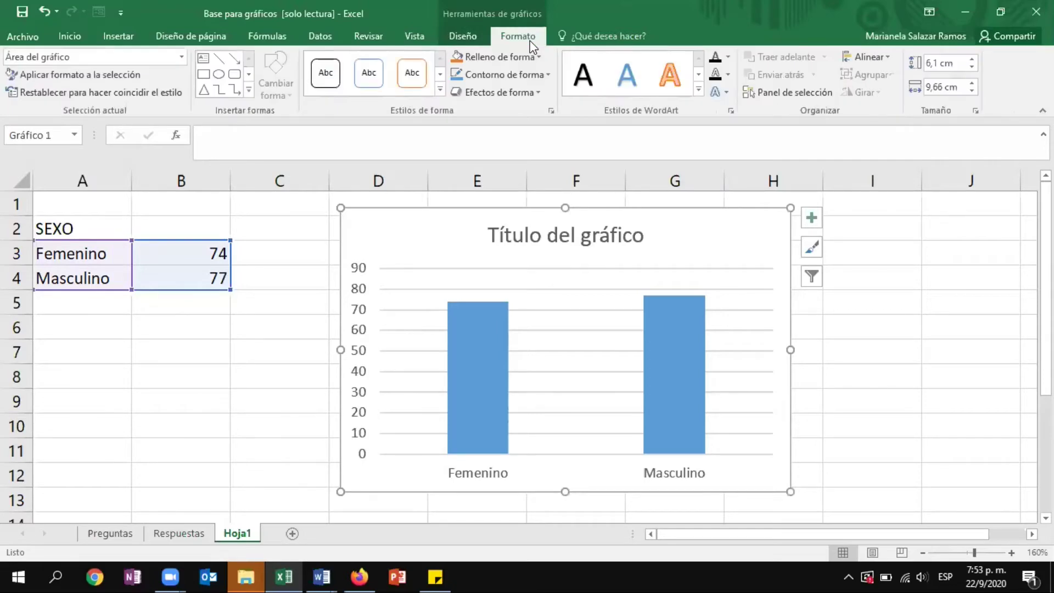
pyautogui.click(470, 36)
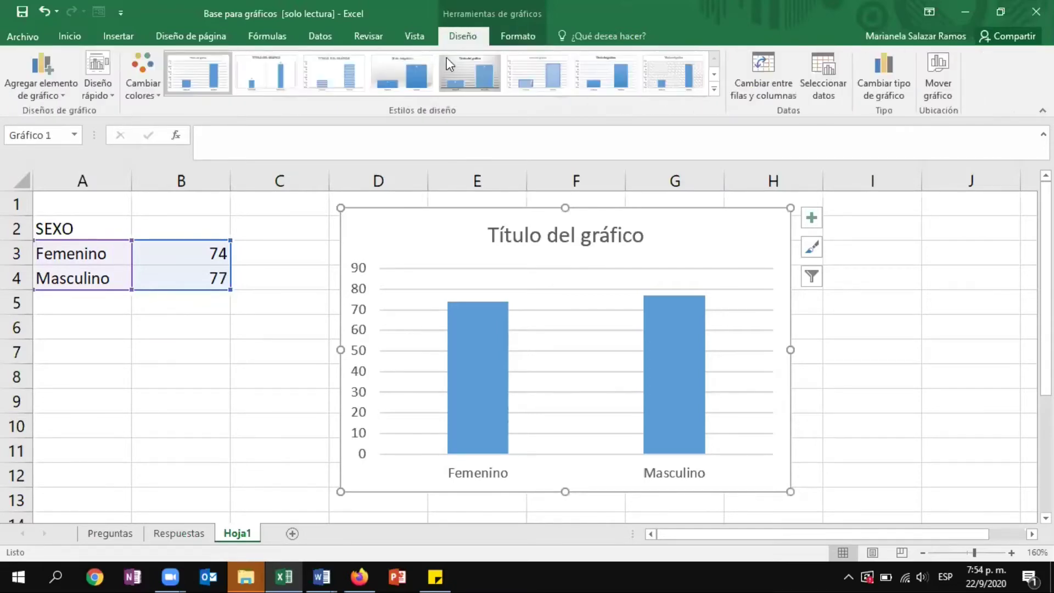
pyautogui.click(403, 73)
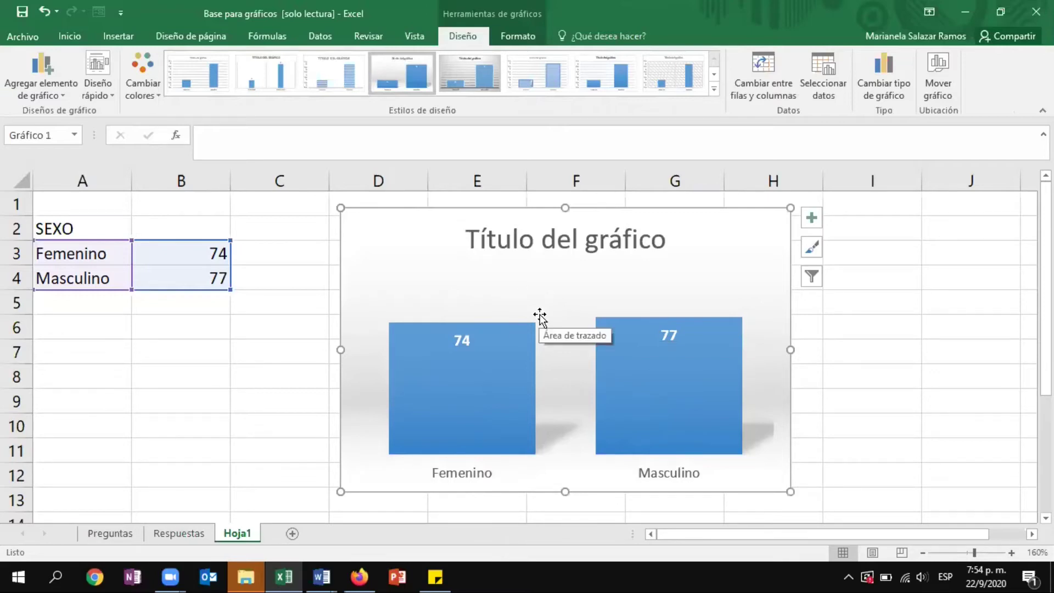
pyautogui.click(287, 83)
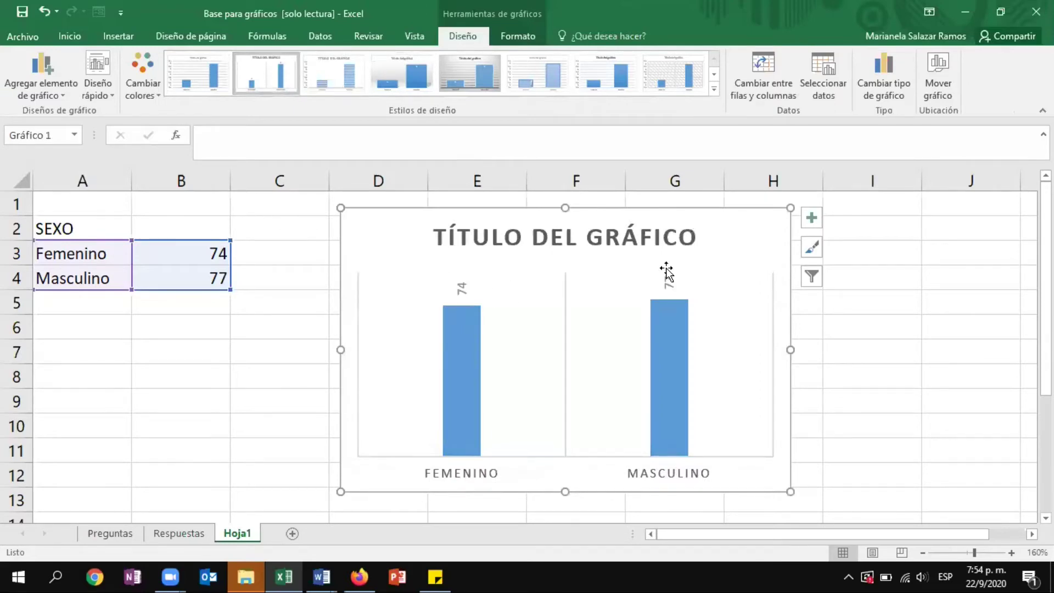
pyautogui.click(692, 83)
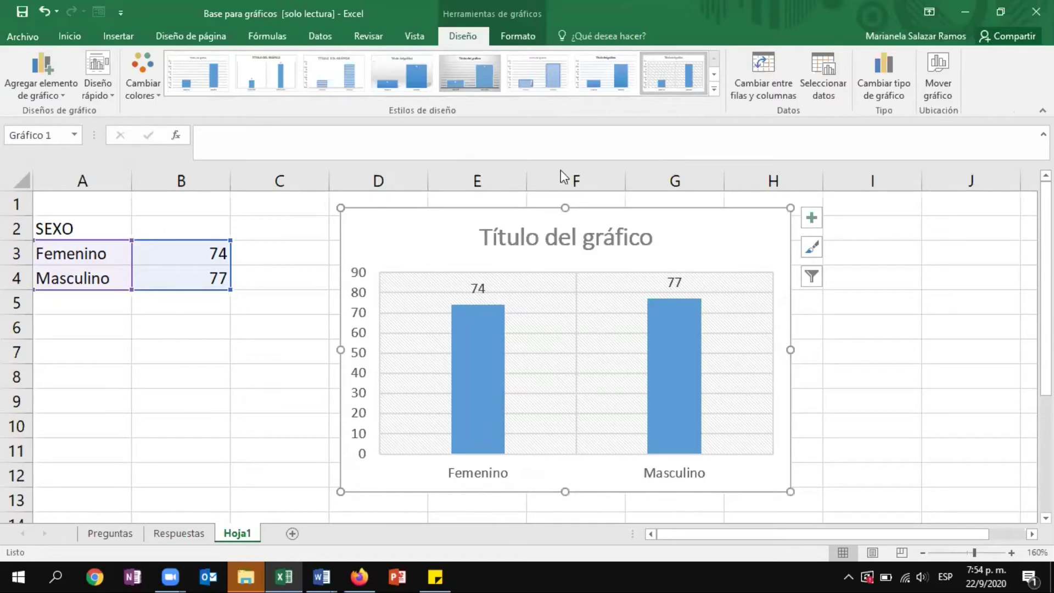
# - Undo the three chart style changes
pyautogui.click(45, 13)
pyautogui.click(45, 13)
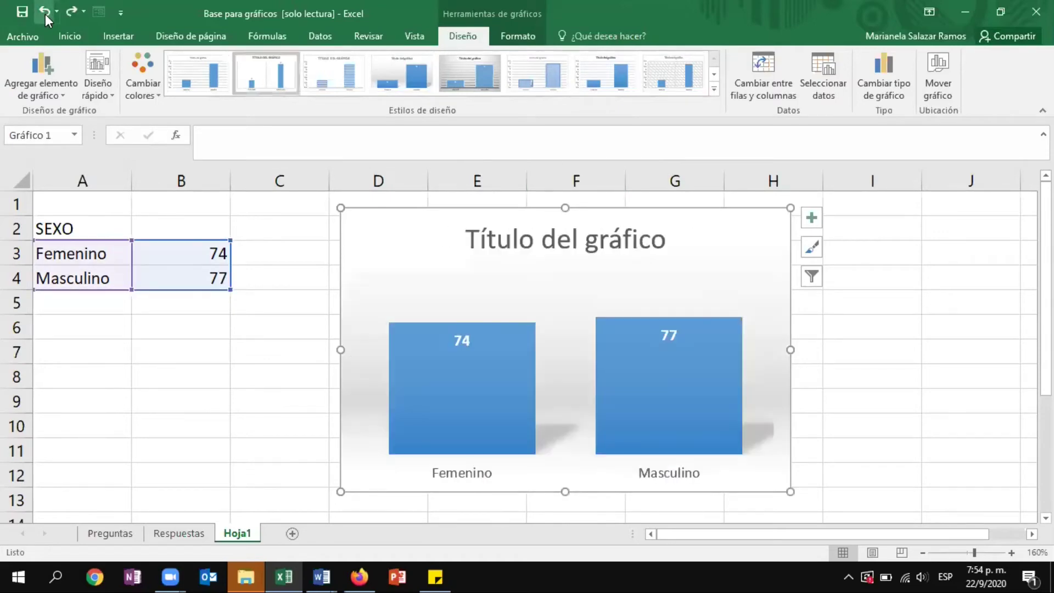
pyautogui.click(45, 13)
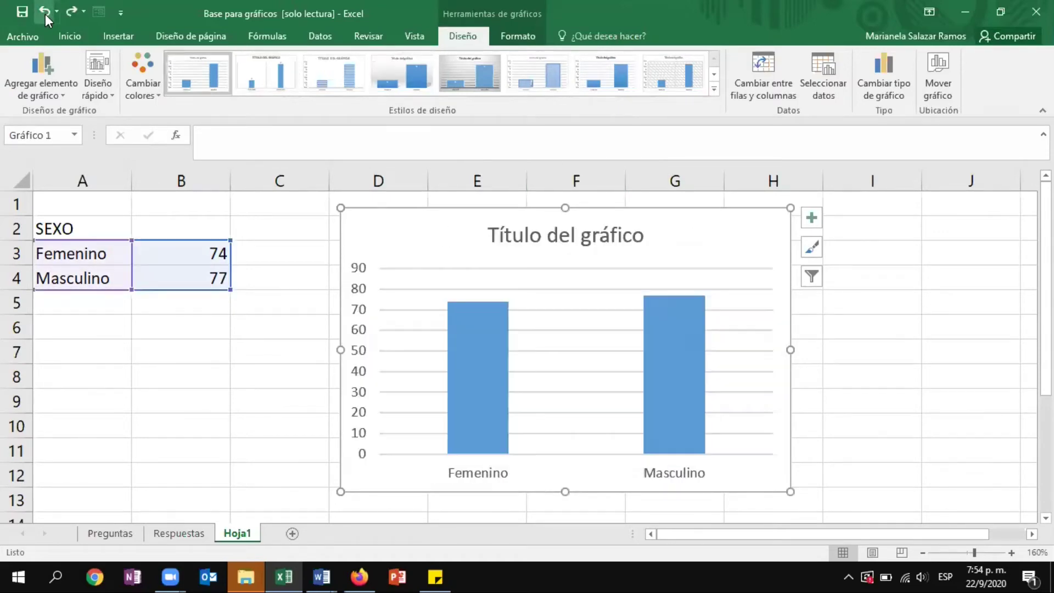
# - Try adding data labels to the chart's columns, undo the addition, and deselect the chart
pyautogui.click(486, 344)
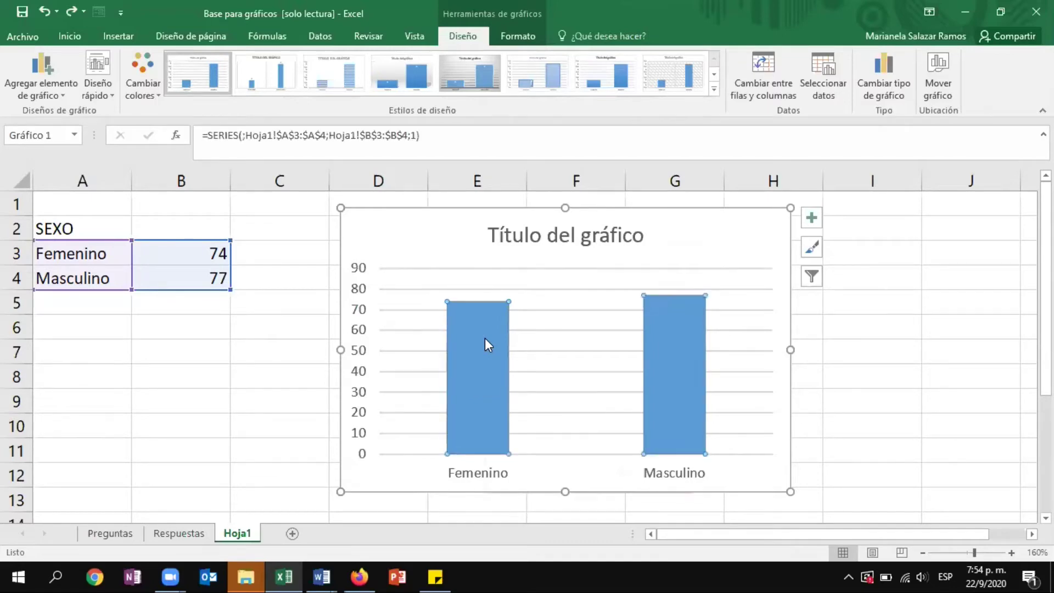
pyautogui.rightClick(486, 338)
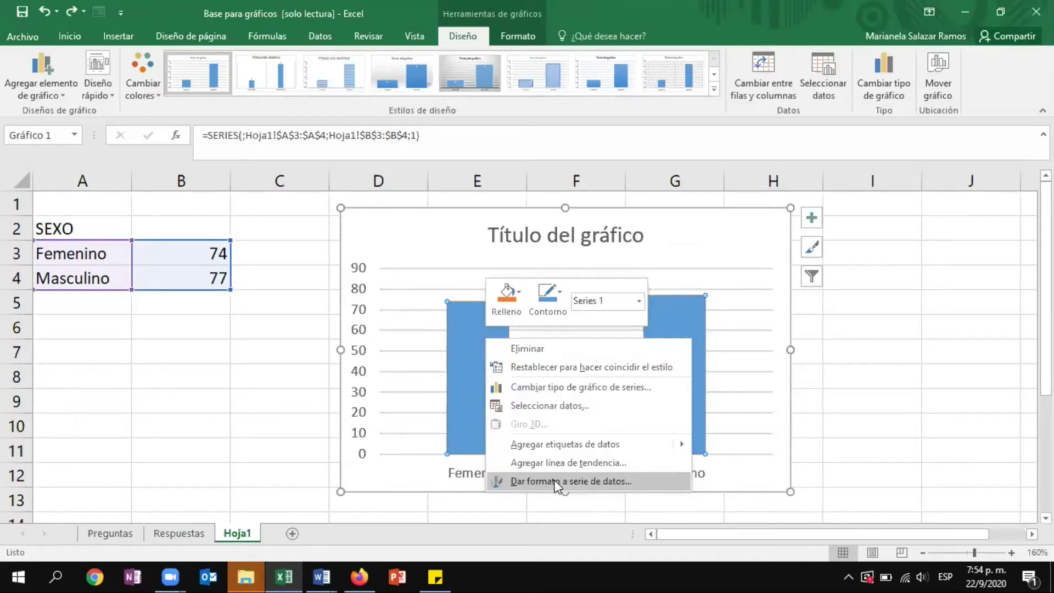
pyautogui.moveTo(577, 449)
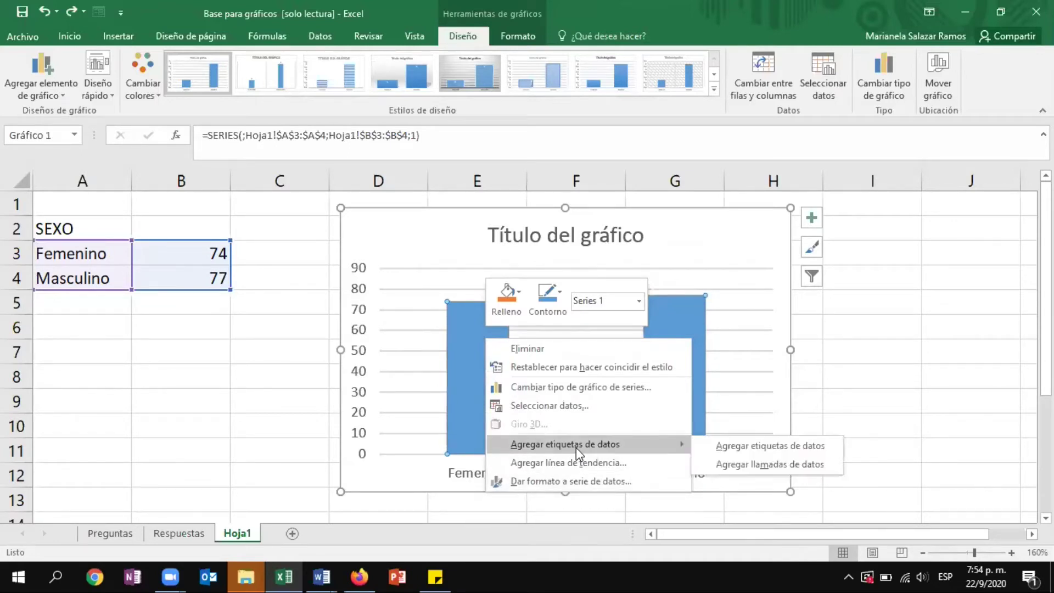
pyautogui.click(575, 447)
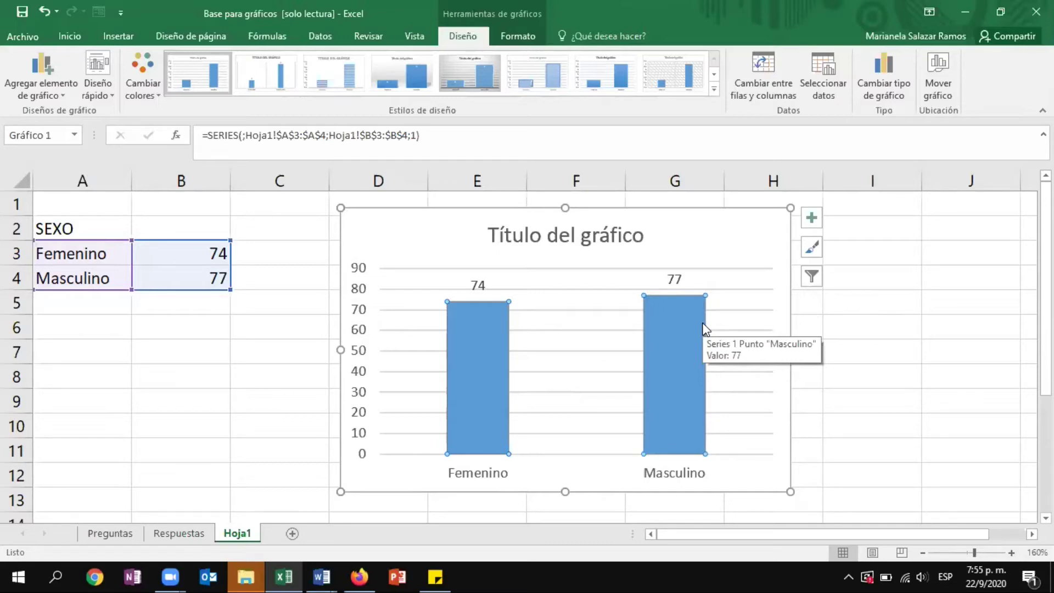
pyautogui.hotkey('ctrl', 'z')
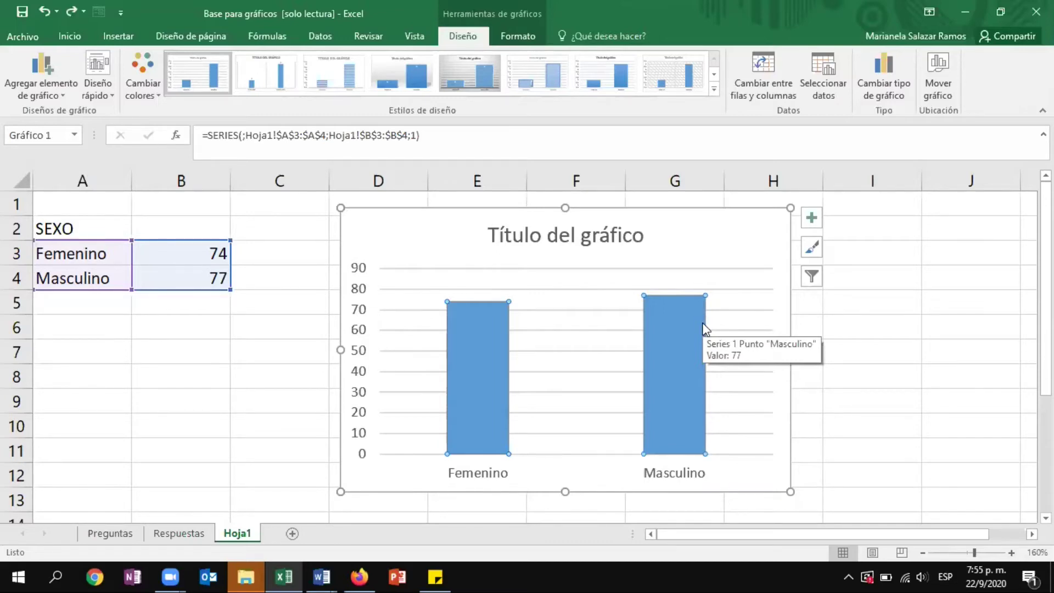
pyautogui.click(896, 308)
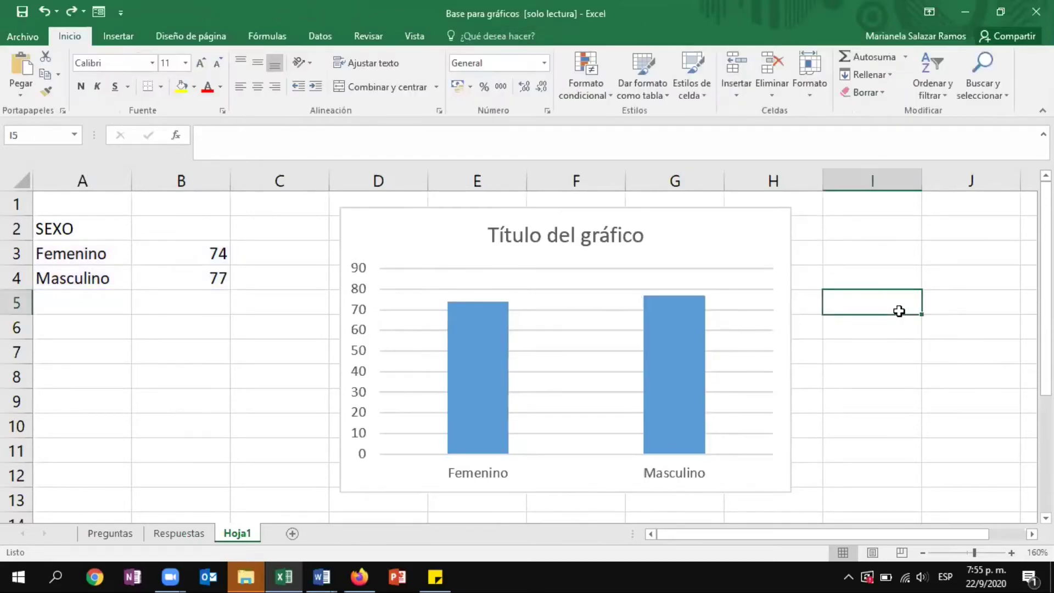
# - Select the column series, view the formatting options for the Femenino column alone, and return the selection to the whole chart area
pyautogui.click(491, 336)
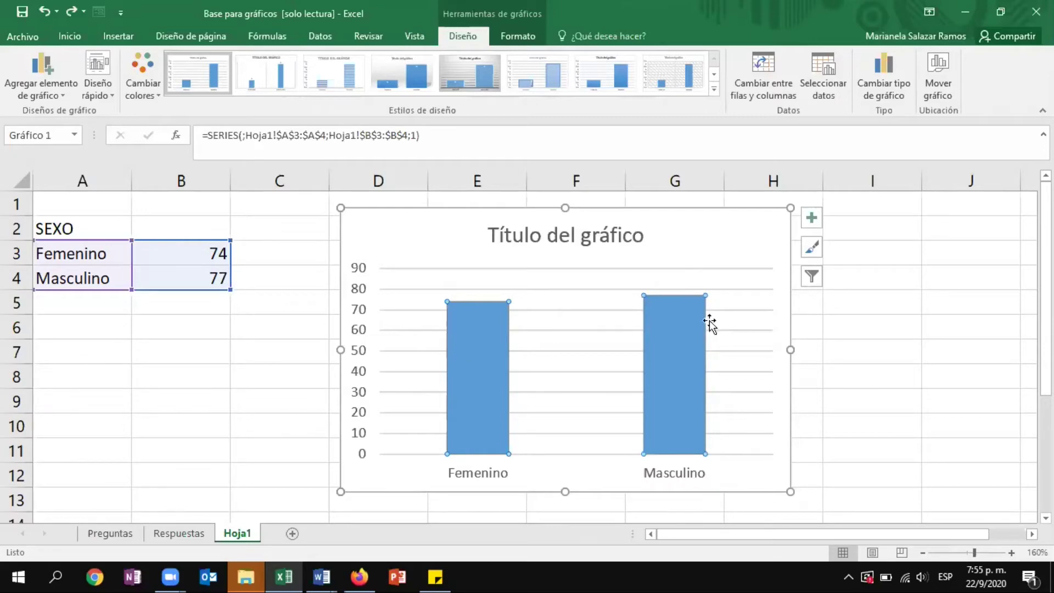
pyautogui.moveTo(686, 308)
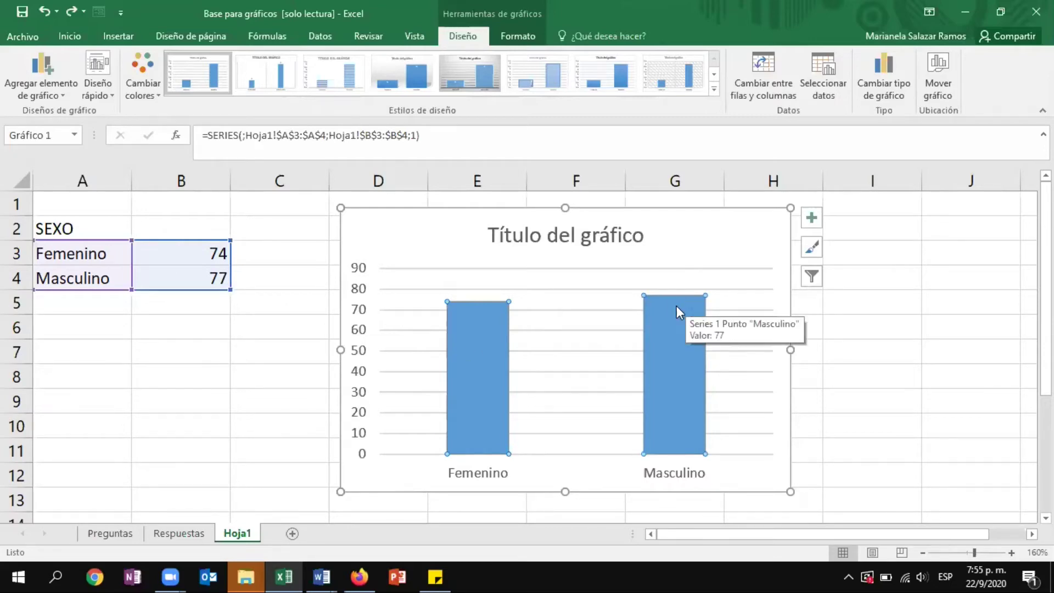
pyautogui.click(572, 351)
pyautogui.click(501, 378)
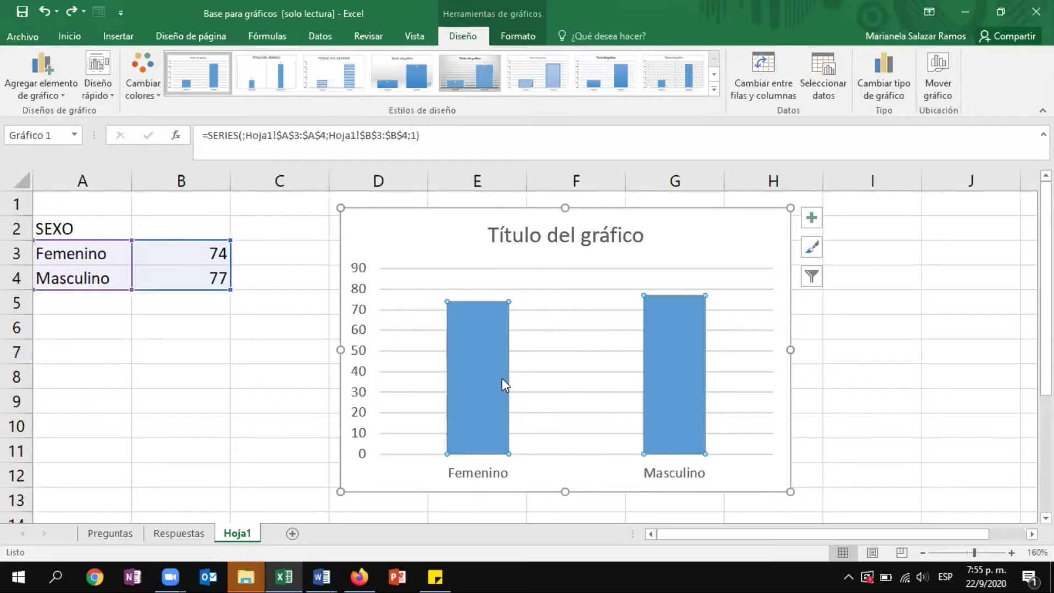
pyautogui.doubleClick(501, 378)
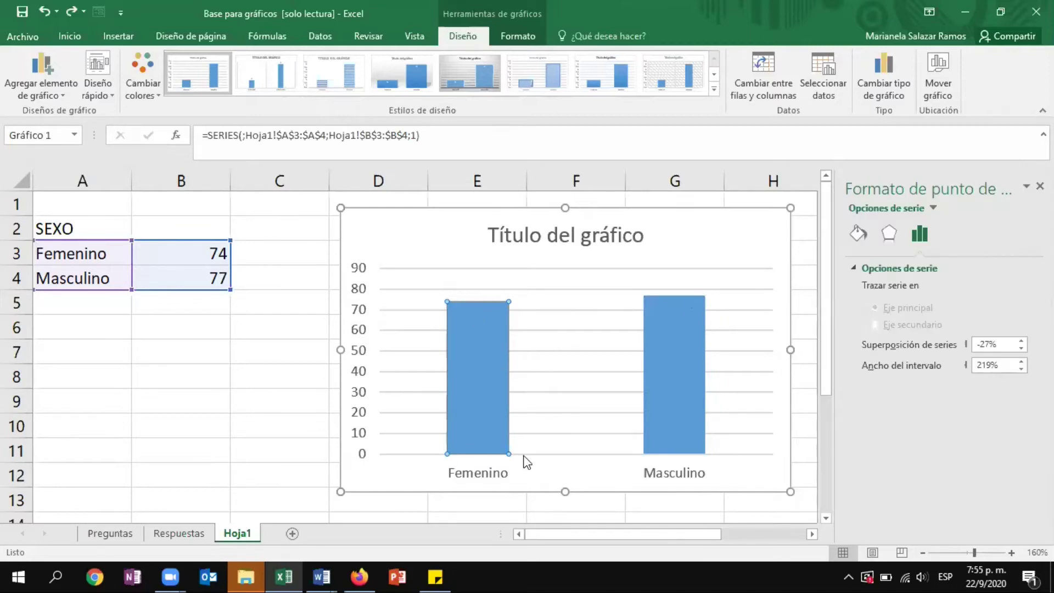
pyautogui.click(463, 238)
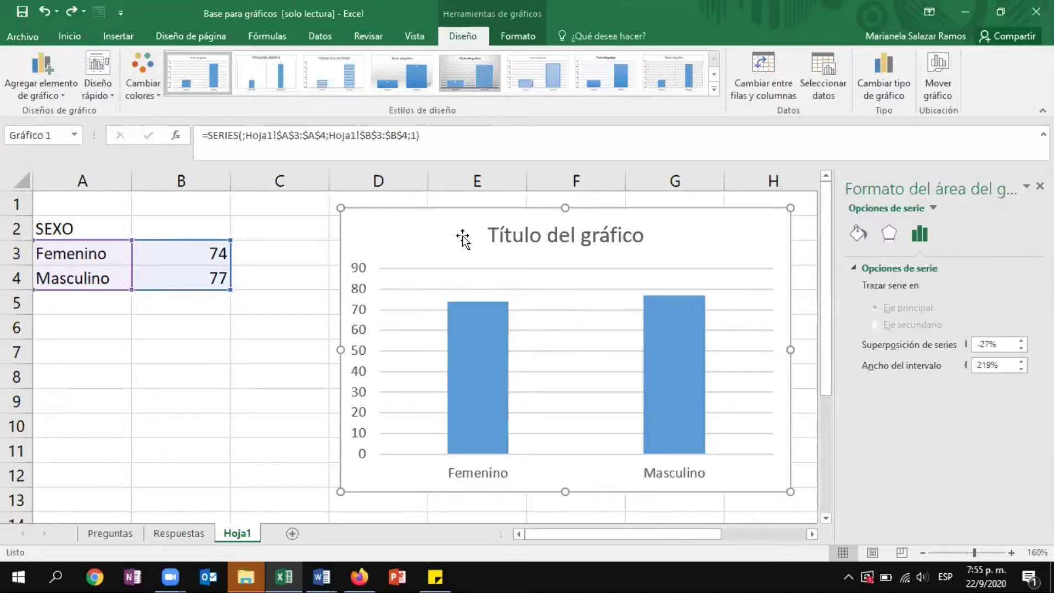
# - Add data labels to both columns of the chart series
pyautogui.click(485, 332)
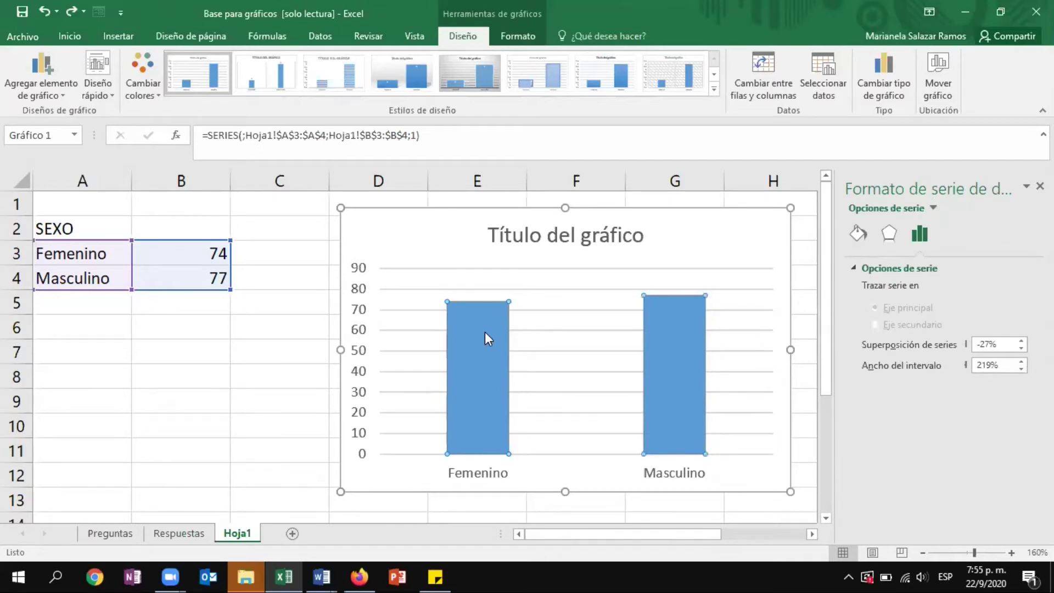
pyautogui.rightClick(486, 332)
pyautogui.moveTo(570, 442)
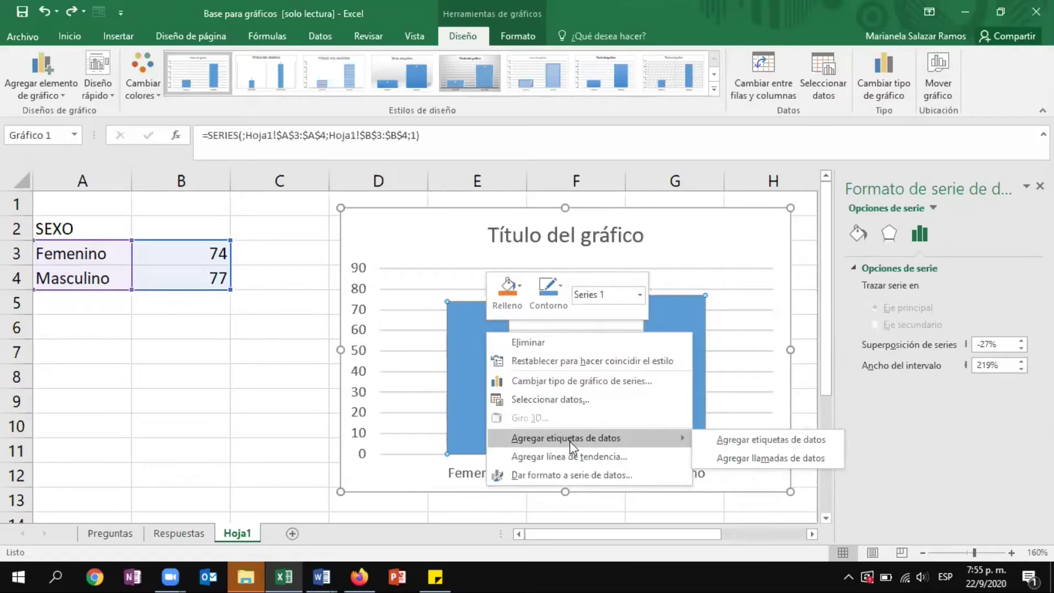
pyautogui.click(570, 439)
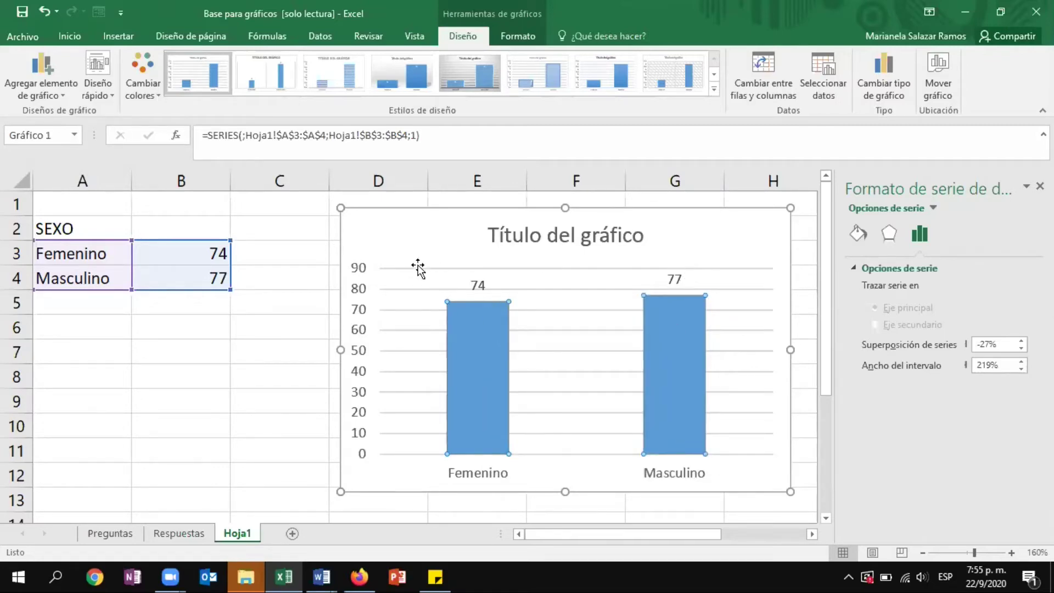
# - Move the Femenino data label into the middle of its column and slightly enlarge the Masculino label's box
pyautogui.click(478, 286)
pyautogui.click(478, 286)
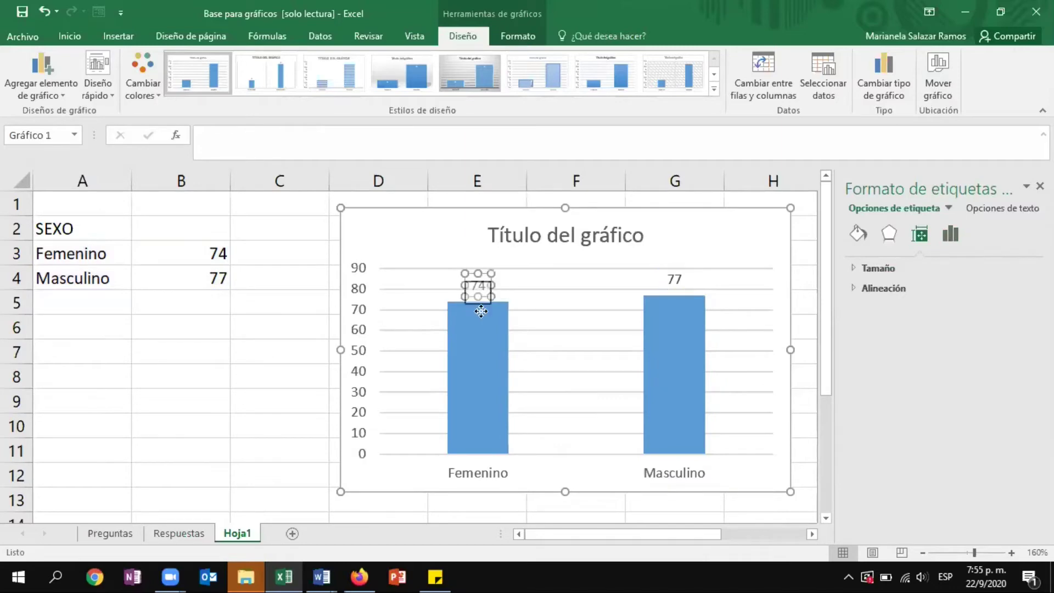
pyautogui.moveTo(481, 311); pyautogui.dragTo(478, 404)
pyautogui.click(681, 277)
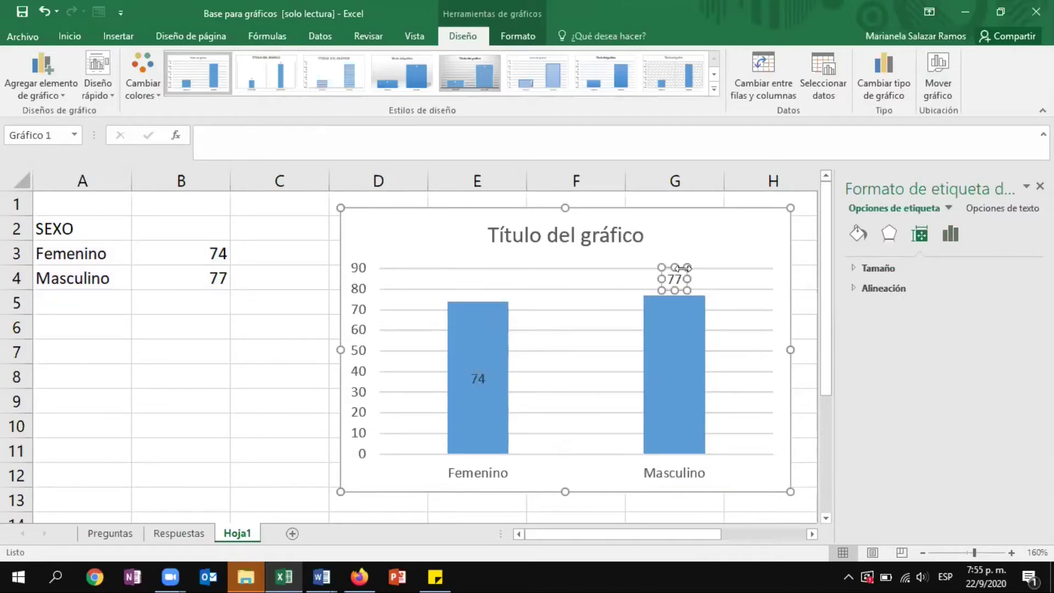
pyautogui.moveTo(683, 281); pyautogui.dragTo(705, 295)
# - Set the font of all the chart's text to Arial Black
pyautogui.click(78, 35)
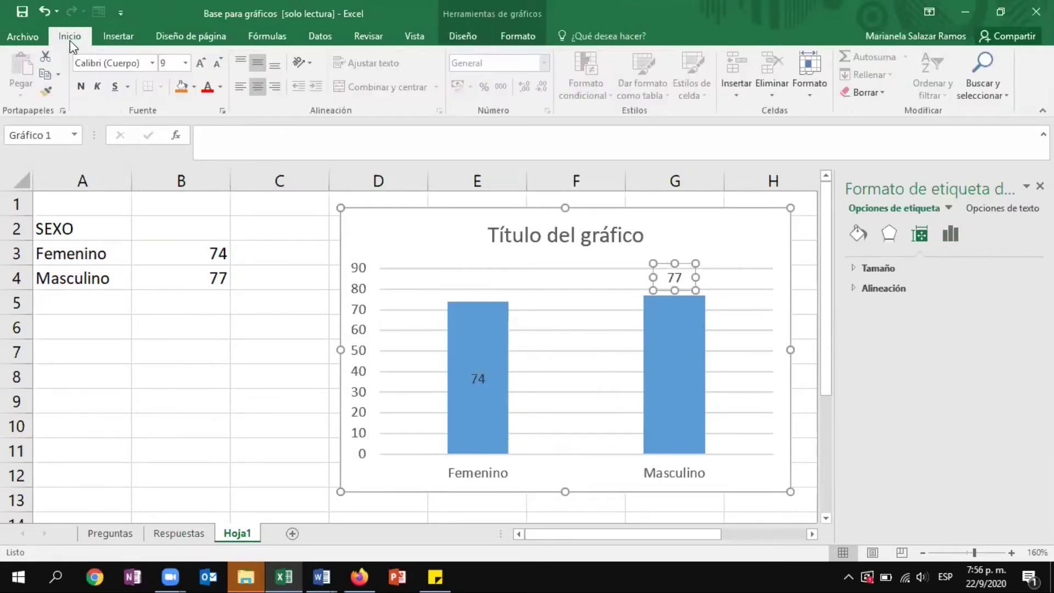
pyautogui.click(393, 218)
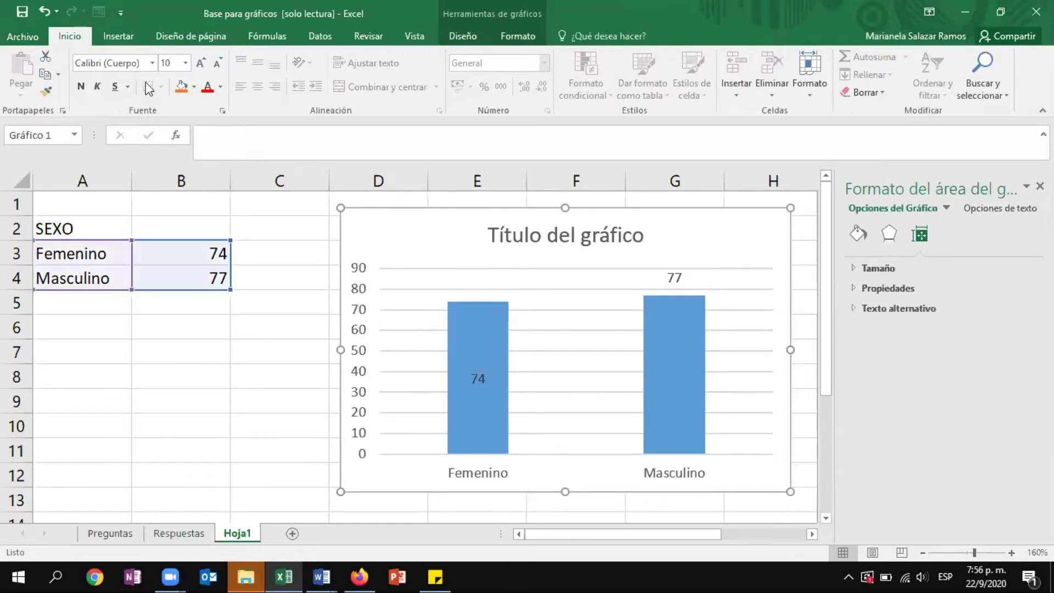
pyautogui.click(150, 61)
pyautogui.click(152, 215)
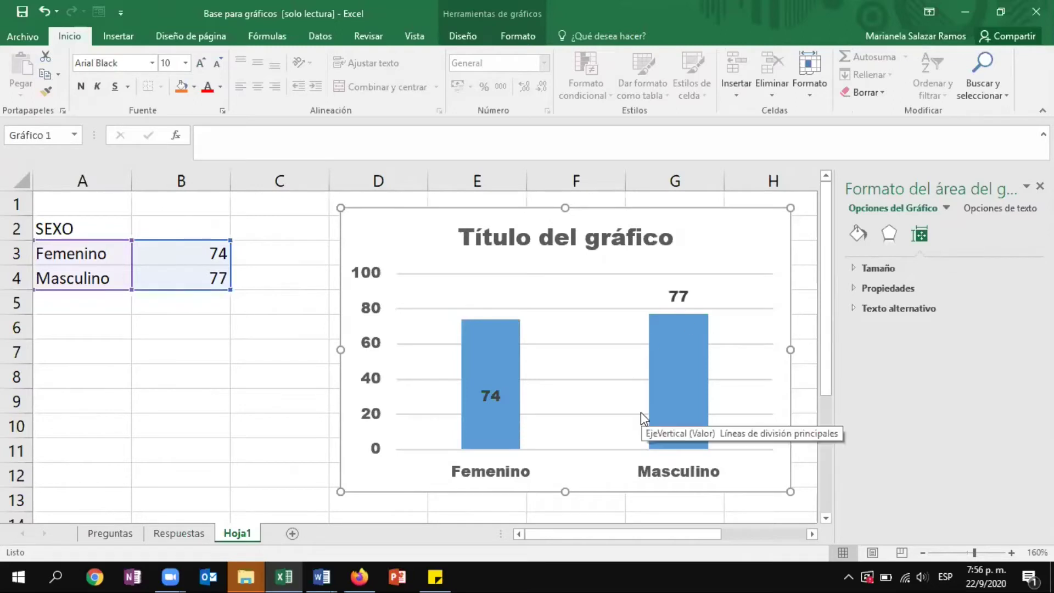
# - Set the font size of the vertical axis labels to 8
pyautogui.click(370, 376)
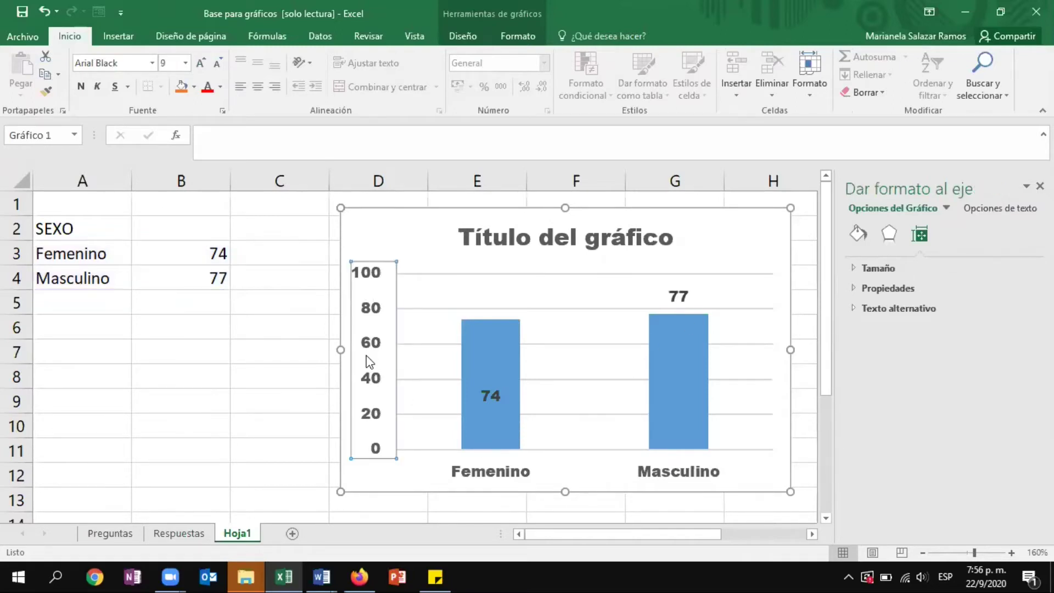
pyautogui.click(201, 63)
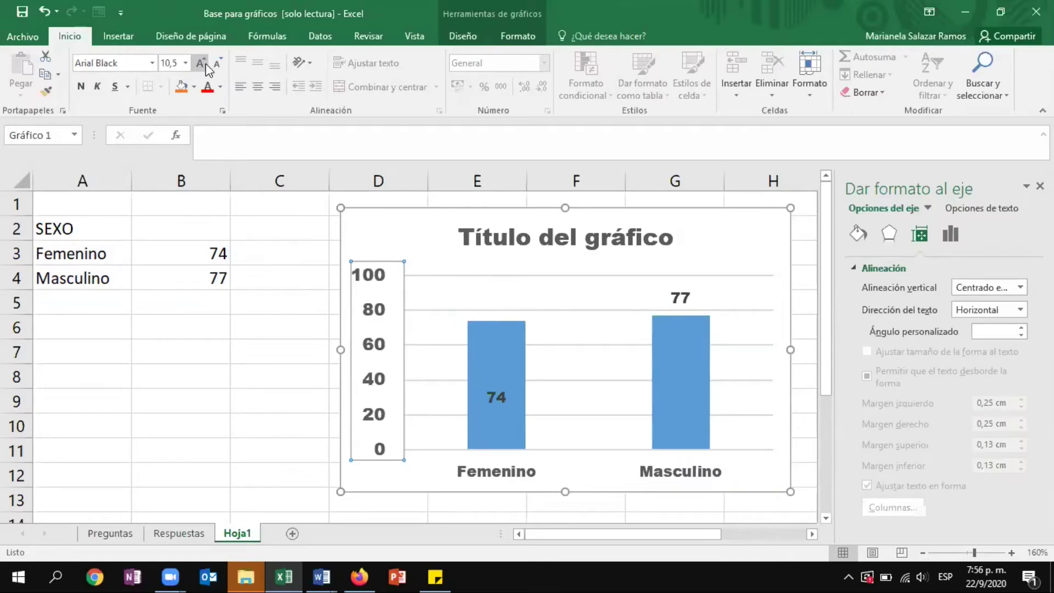
pyautogui.click(217, 64)
pyautogui.click(216, 64)
pyautogui.click(217, 63)
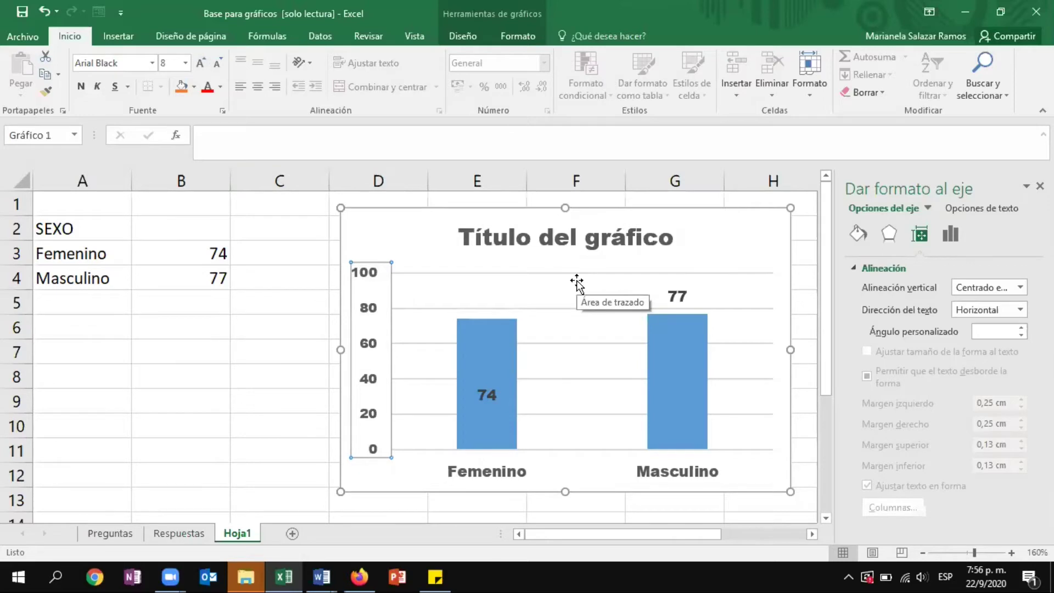
# - Replace the chart title with sample text starting with "Costa Rica:" followed by enough filler letters to fill several lines
pyautogui.click(532, 233)
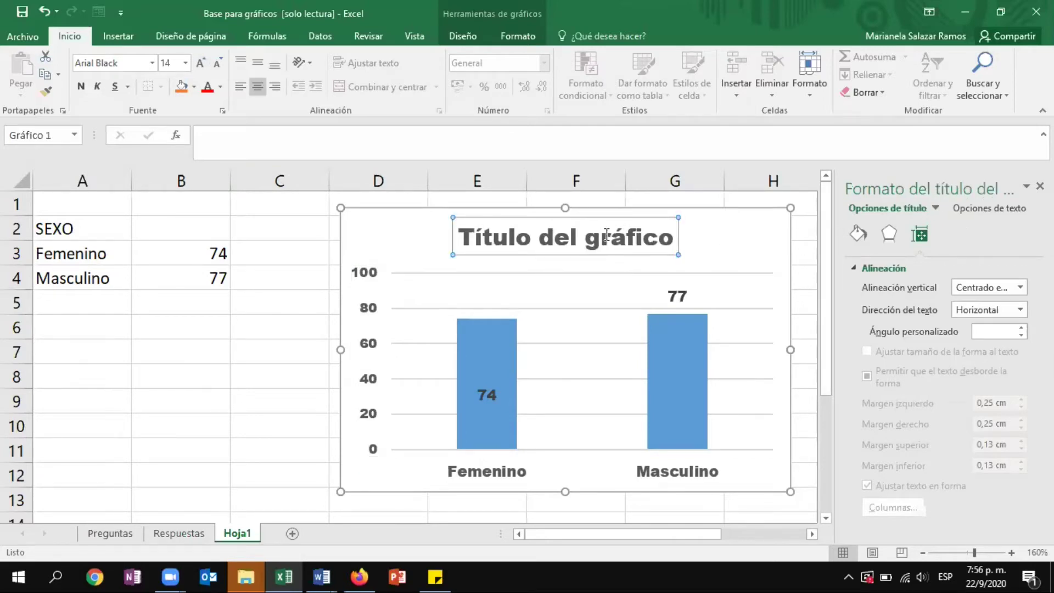
pyautogui.moveTo(460, 236); pyautogui.dragTo(668, 239)
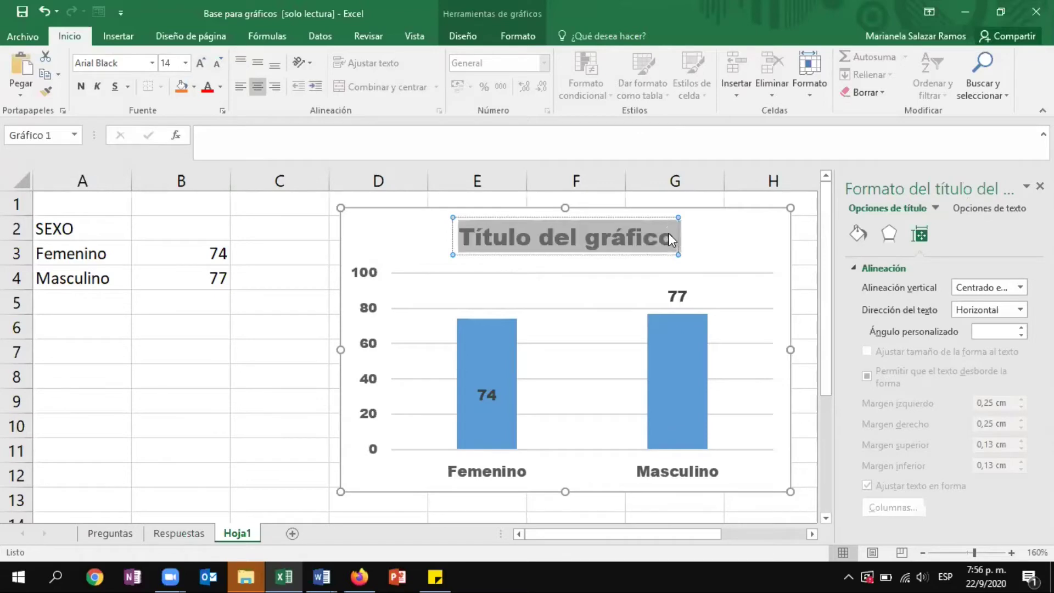
pyautogui.write('Costa')
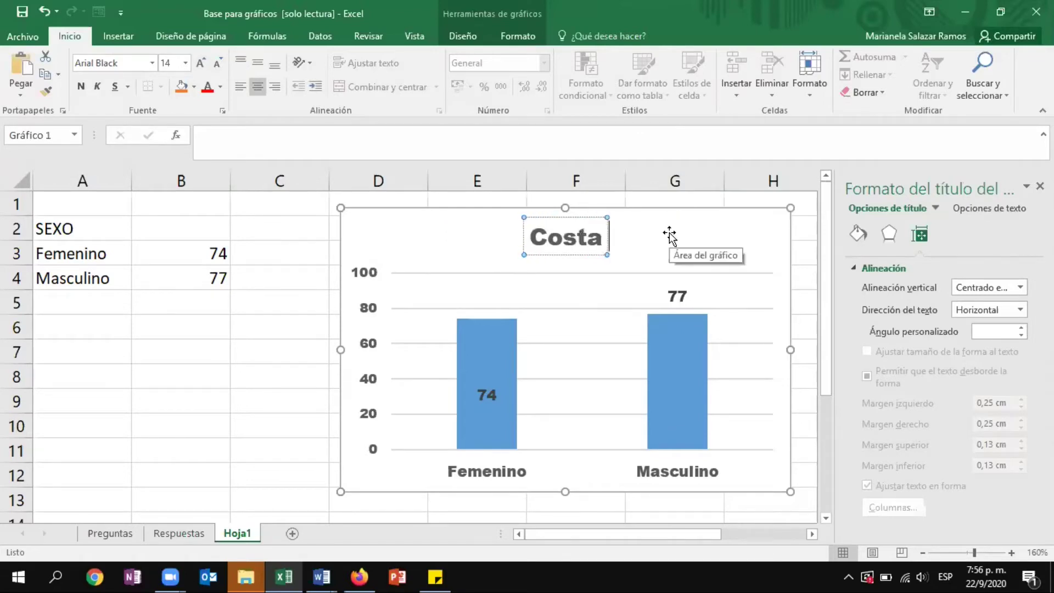
pyautogui.write(' Rica: I')
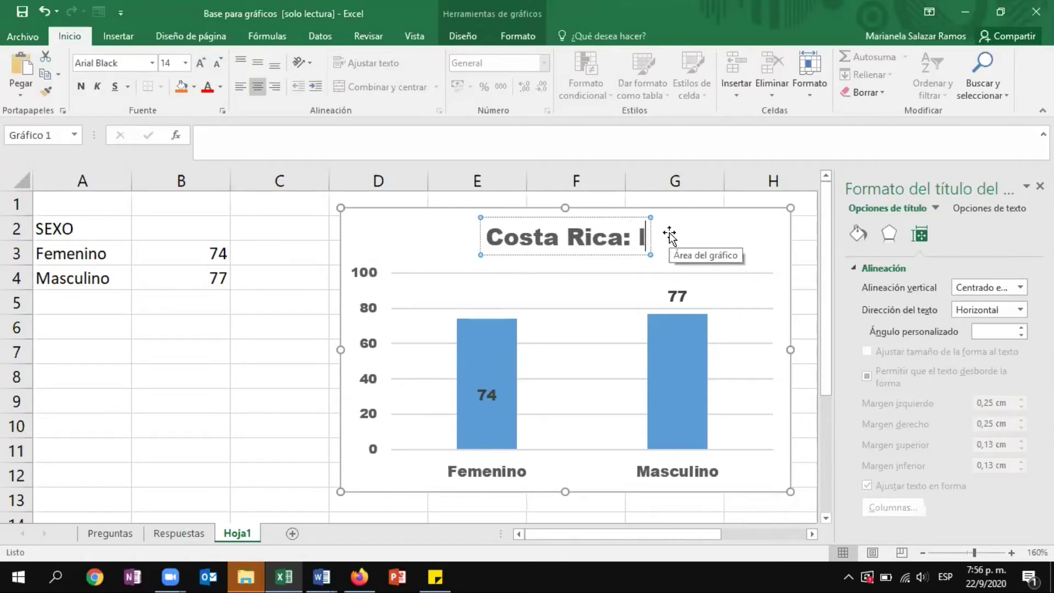
pyautogui.write('kasfjkshfhfd')
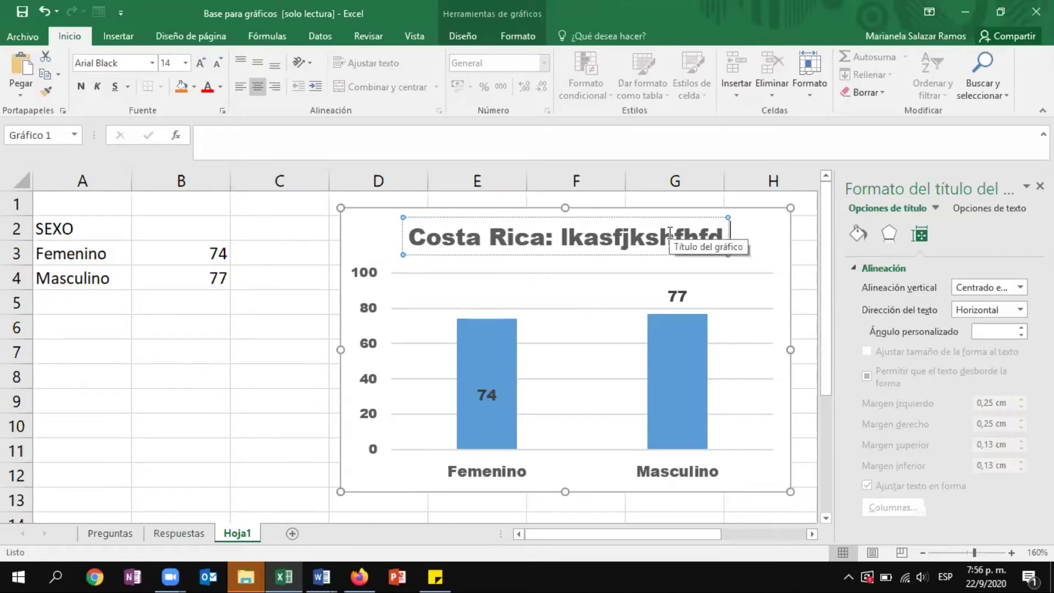
pyautogui.write(' f s')
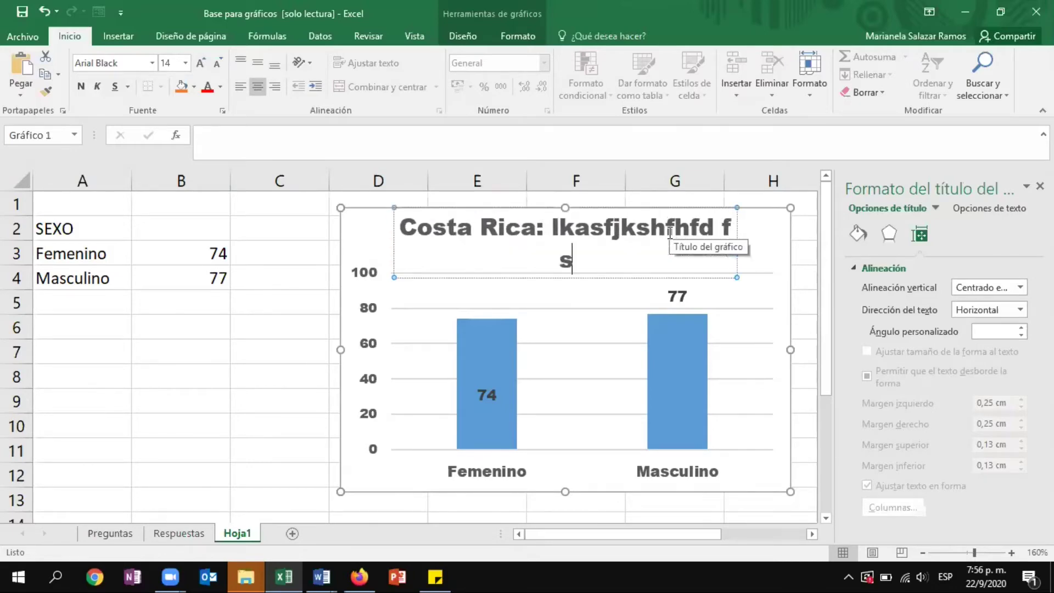
pyautogui.write('djfhasjfhajkfhjkfhasjkfhjkfhdjfhdjk')
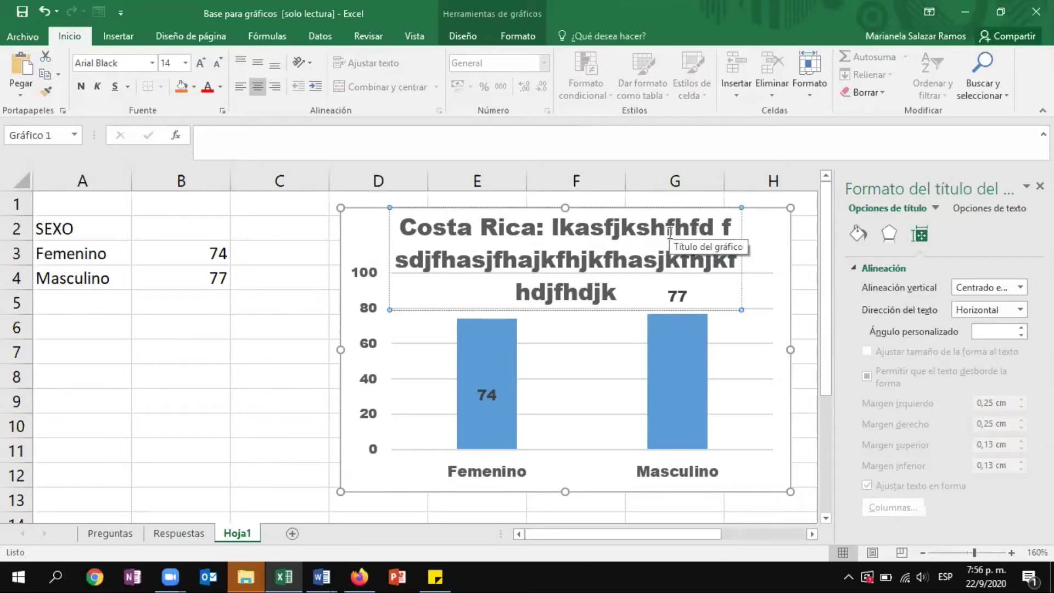
pyautogui.click(278, 358)
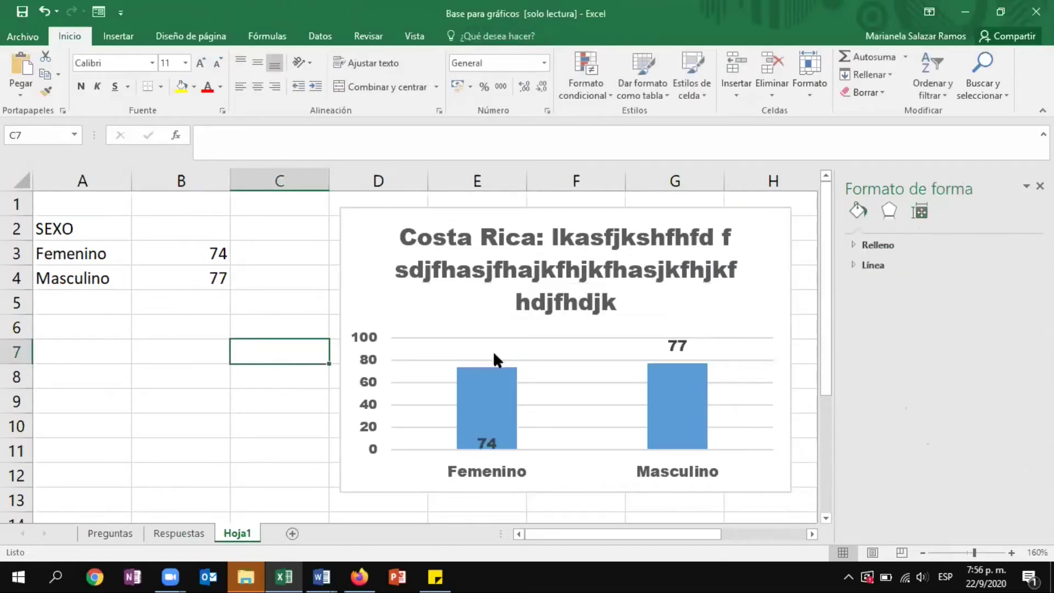
# - Delete the chart's title, close the formatting pane, and move the column chart so it starts in column E
pyautogui.click(670, 258)
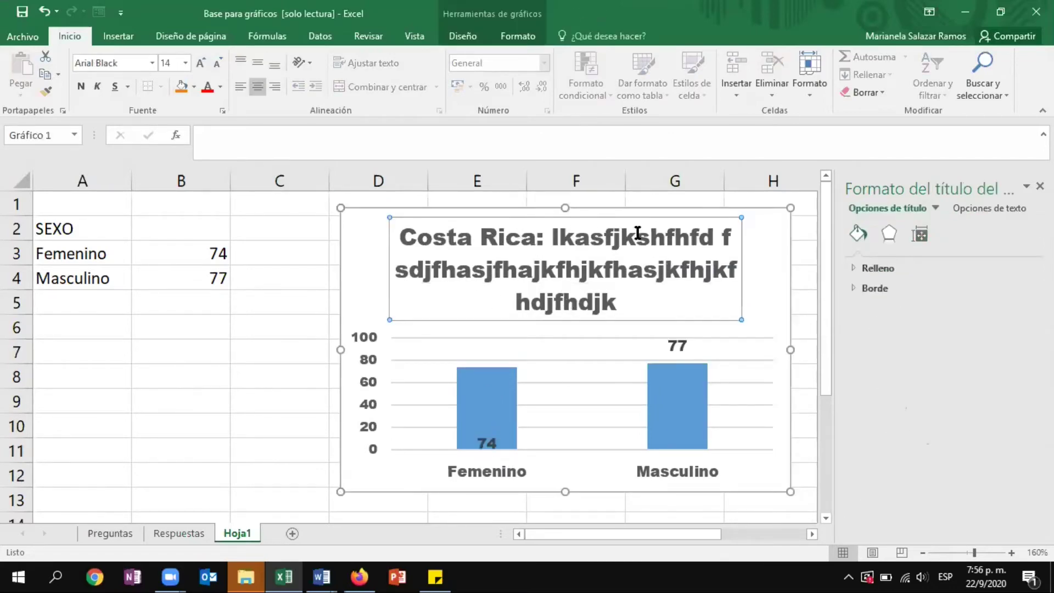
pyautogui.press('Delete')
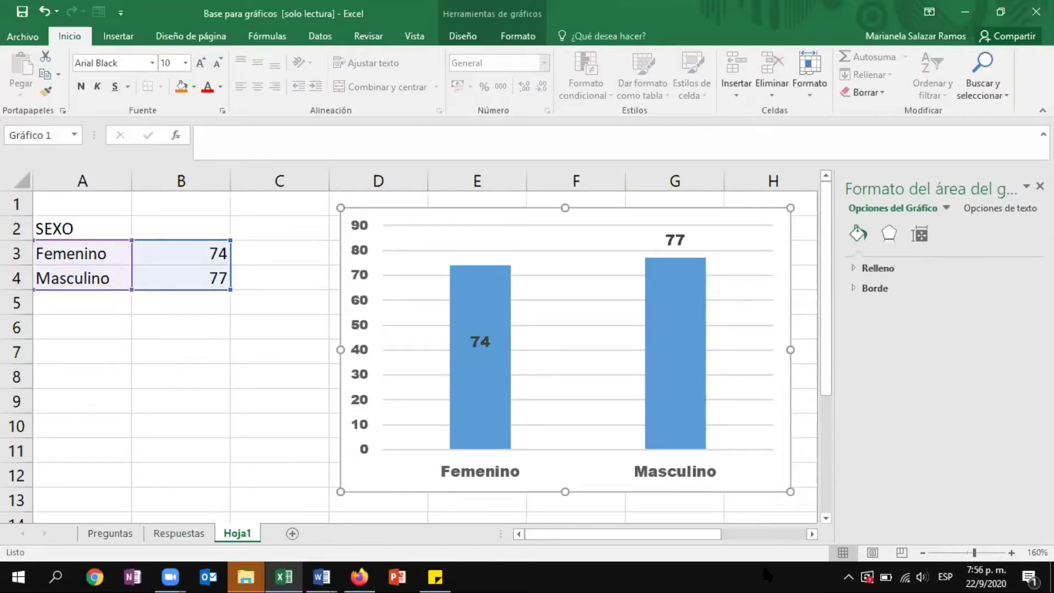
pyautogui.click(1039, 186)
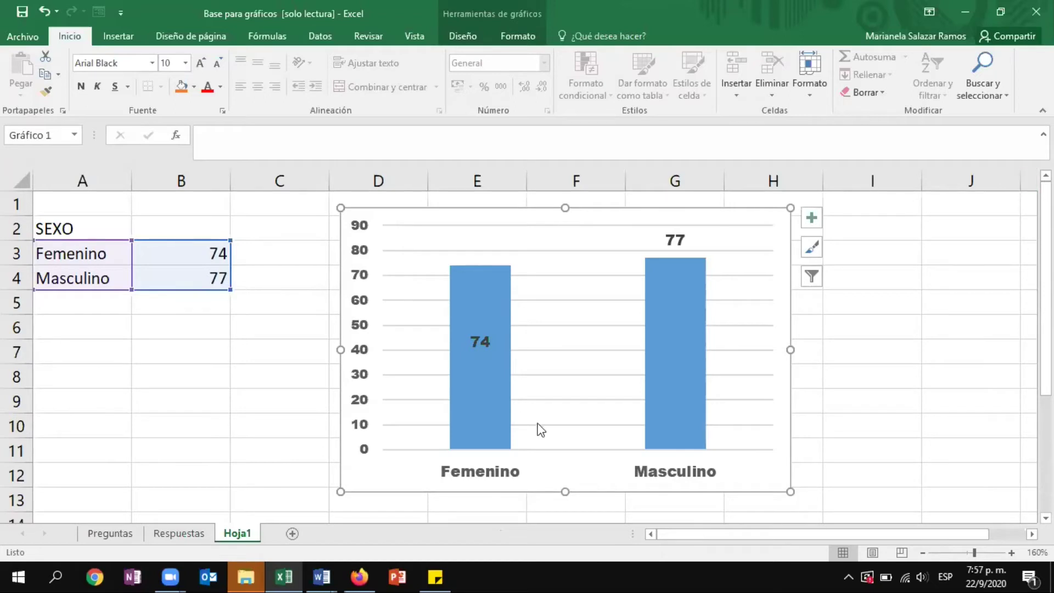
pyautogui.click(235, 348)
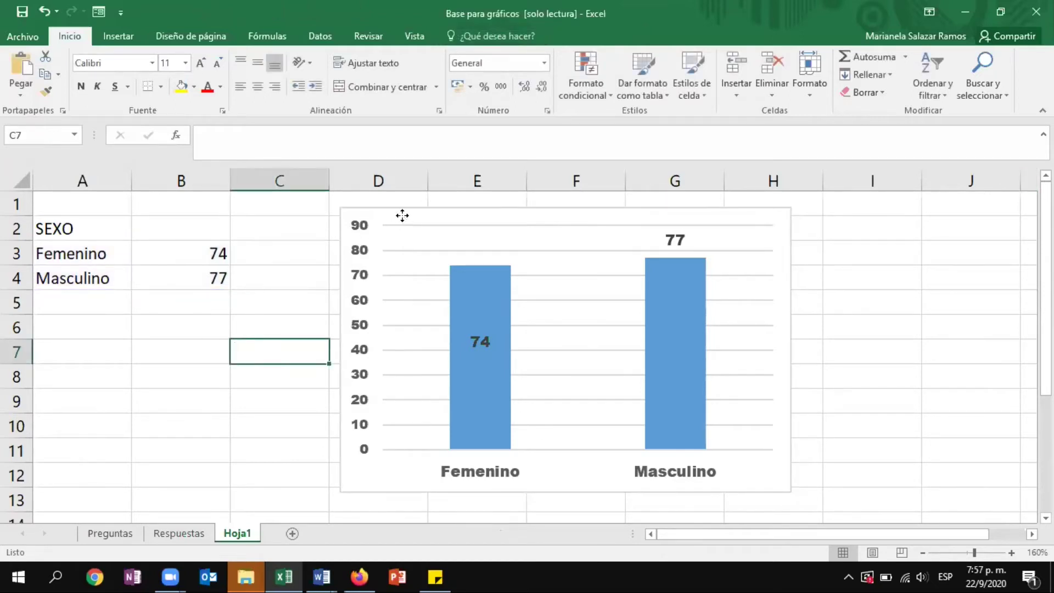
pyautogui.moveTo(402, 216); pyautogui.dragTo(557, 219)
# - Sum the Femenino and Masculino counts in cell B5 with AutoSum
pyautogui.click(193, 306)
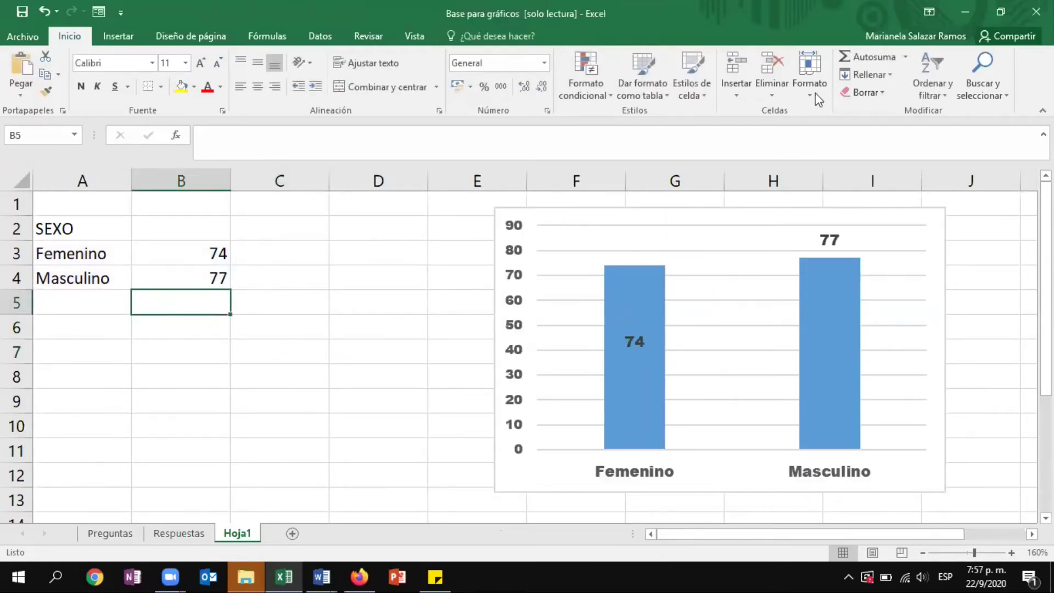
pyautogui.click(870, 57)
pyautogui.press('Return')
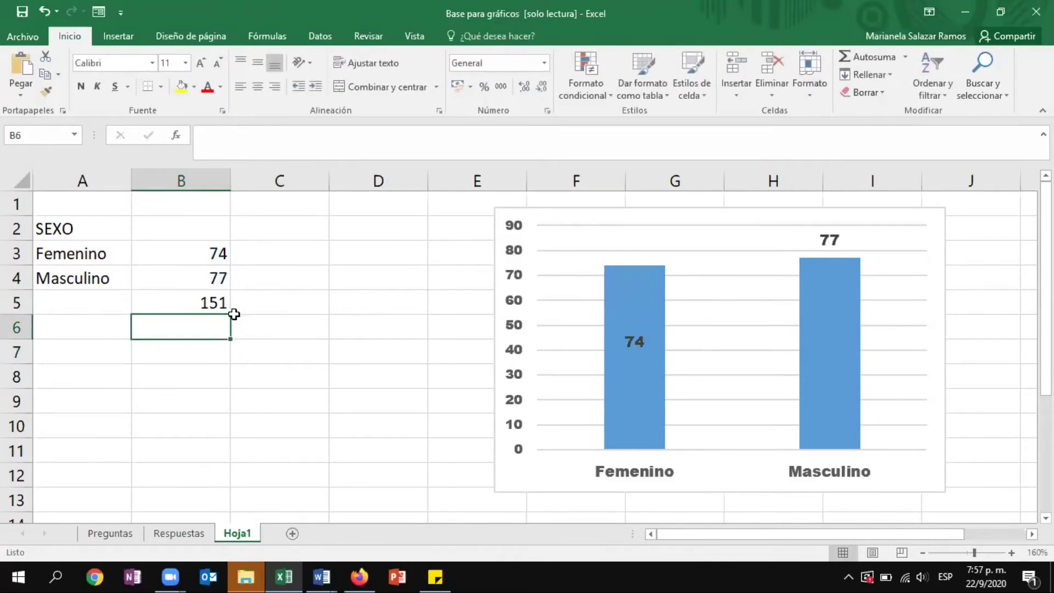
# - Calculate the Femenino share of the total in cell C3 with the formula =B3/B5
pyautogui.click(284, 257)
pyautogui.write('=')
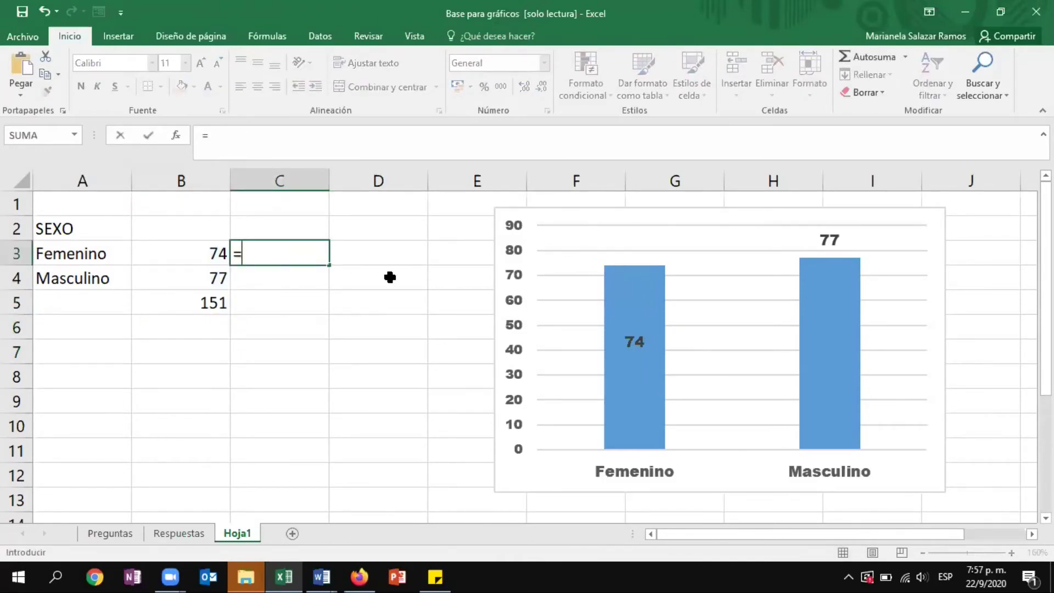
pyautogui.click(218, 253)
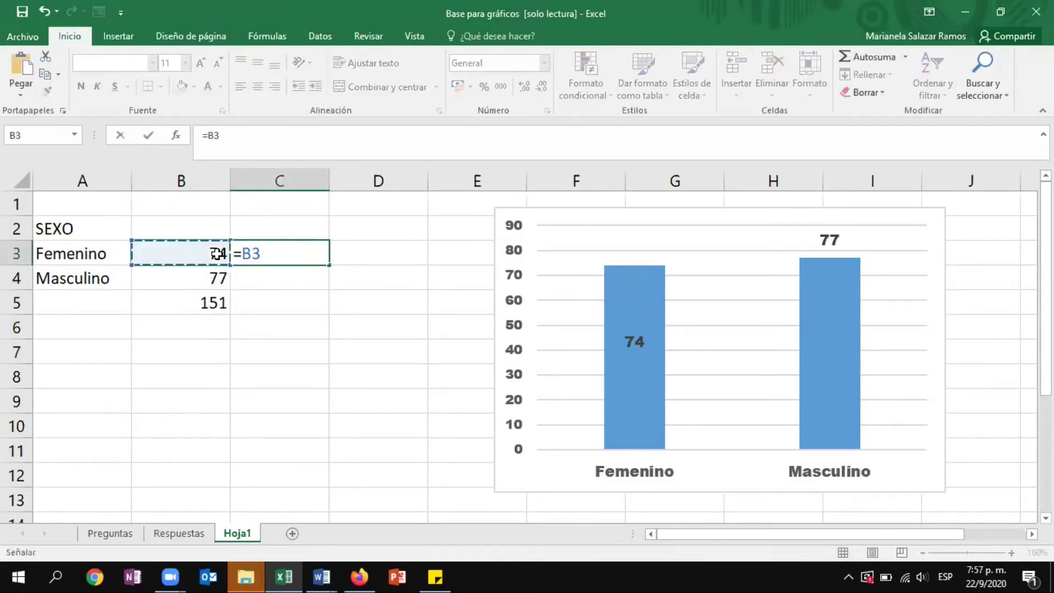
pyautogui.write('/')
pyautogui.click(207, 302)
pyautogui.press('Return')
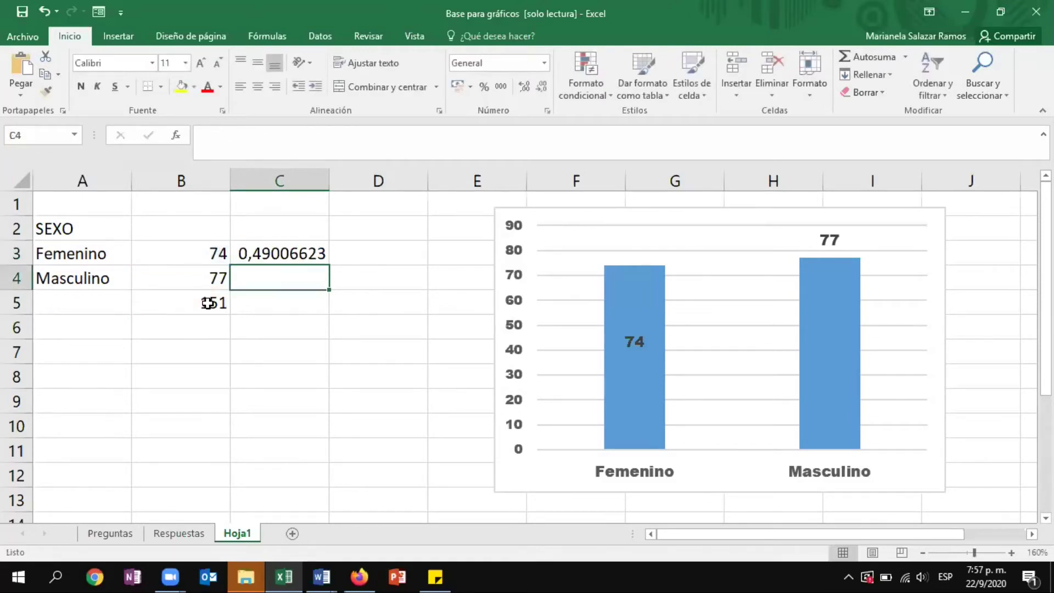
# - Calculate the Masculino share of the total in cell C4 with the formula =B4/B5
pyautogui.write('=')
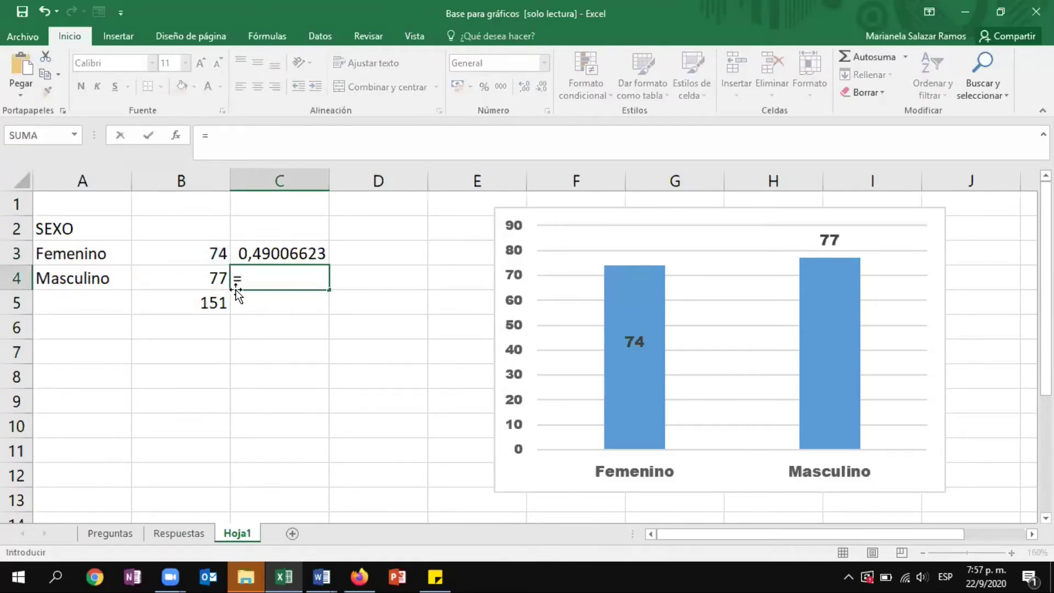
pyautogui.click(222, 278)
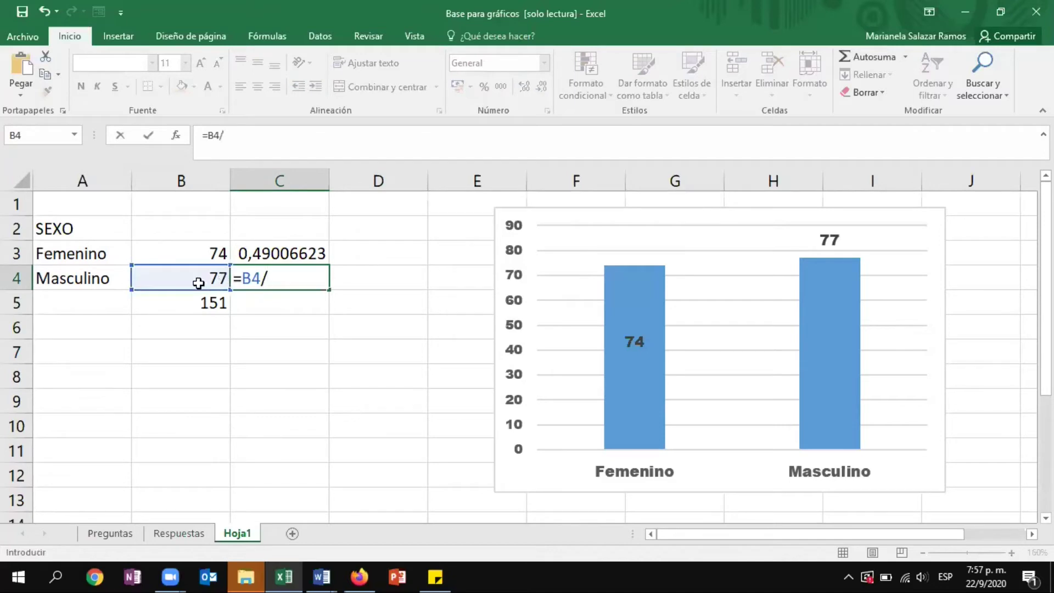
pyautogui.click(176, 302)
pyautogui.press('Return')
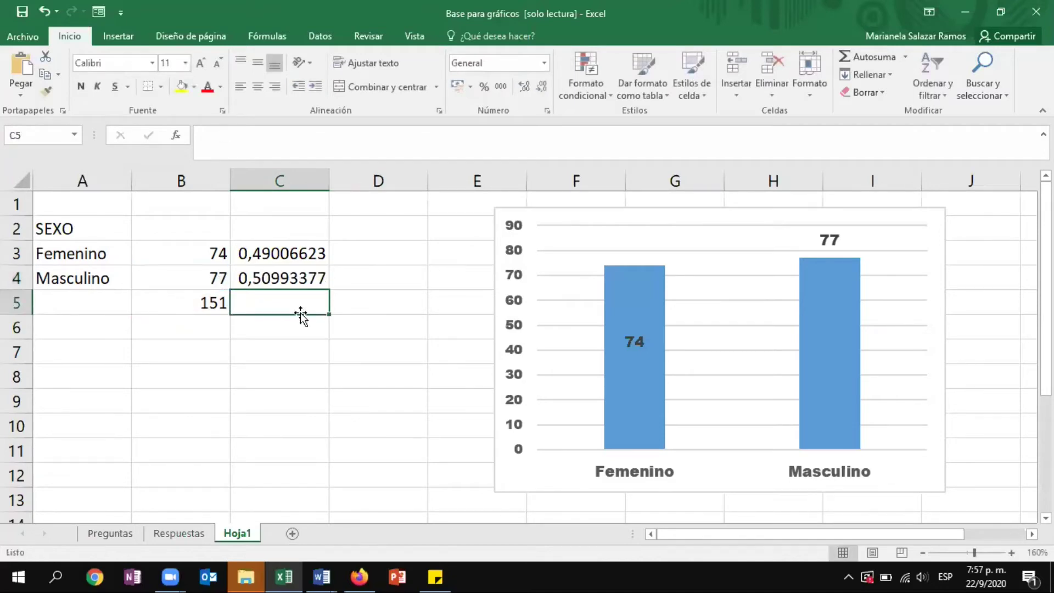
# - Format the shares in C3:C4 as percentages with no decimals
pyautogui.moveTo(318, 253); pyautogui.dragTo(323, 280)
pyautogui.click(485, 88)
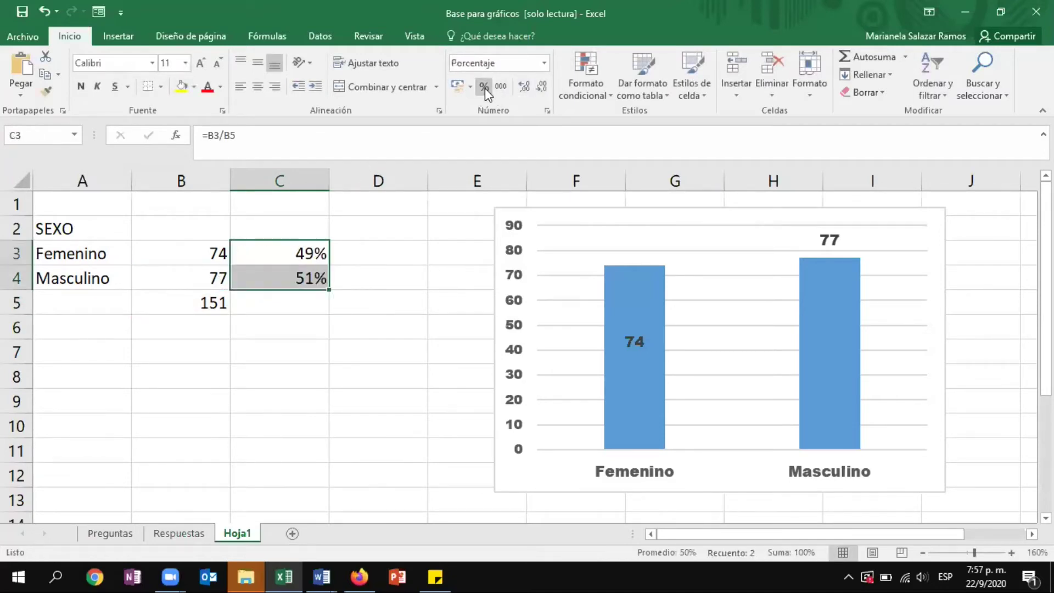
pyautogui.click(526, 90)
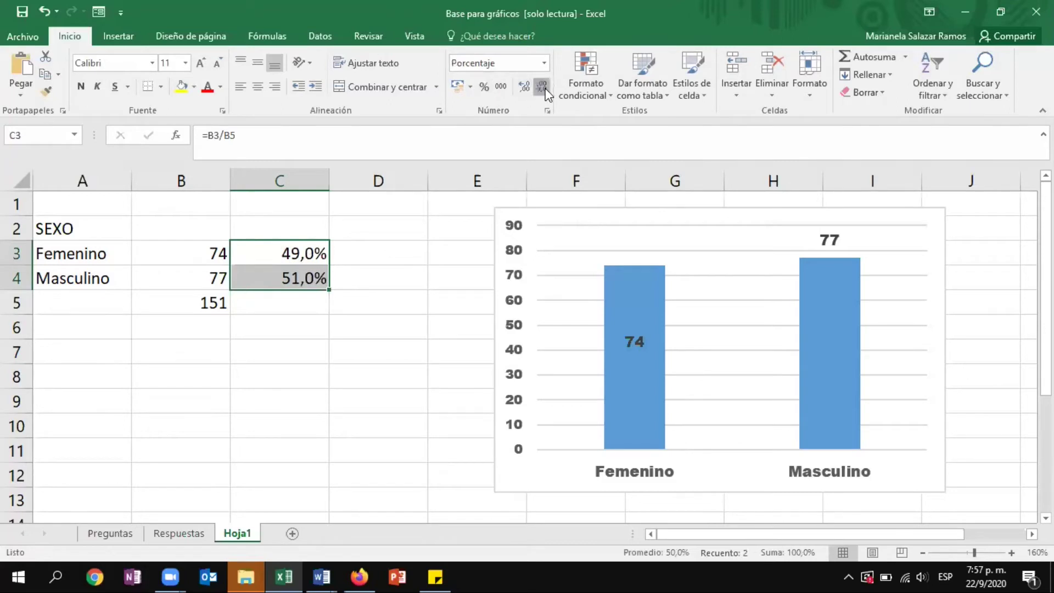
pyautogui.click(541, 86)
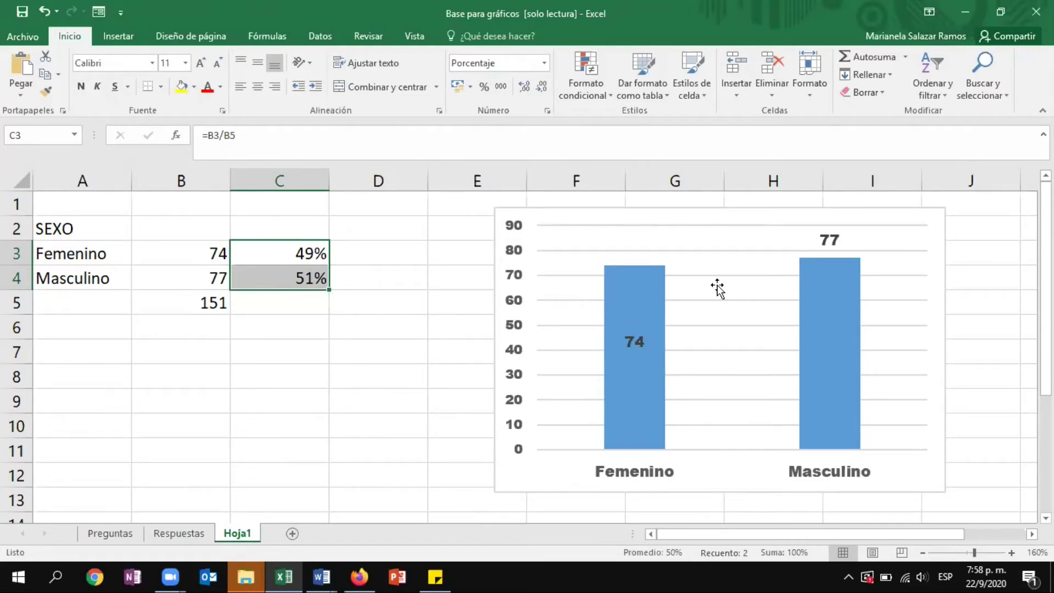
# - Insert a 2D pie chart from the sex labels and counts in A3:B4
pyautogui.click(742, 219)
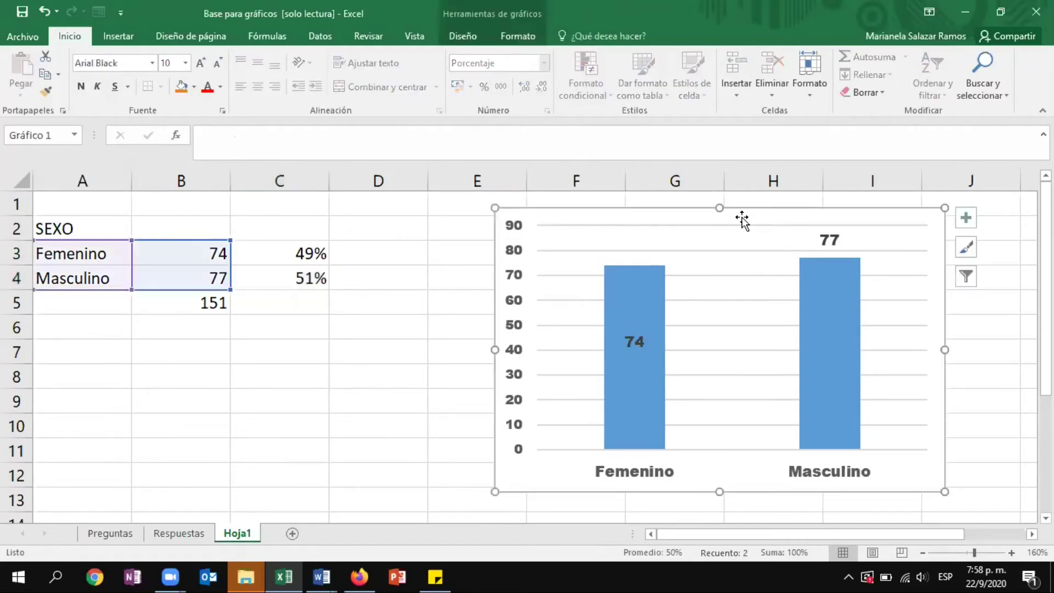
pyautogui.click(254, 360)
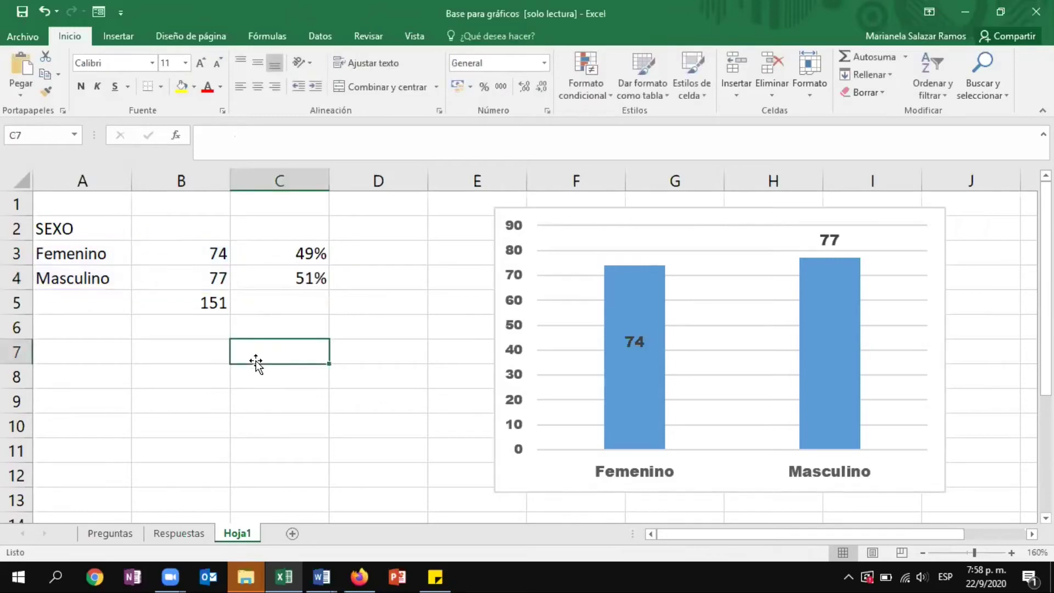
pyautogui.moveTo(101, 250); pyautogui.dragTo(181, 275)
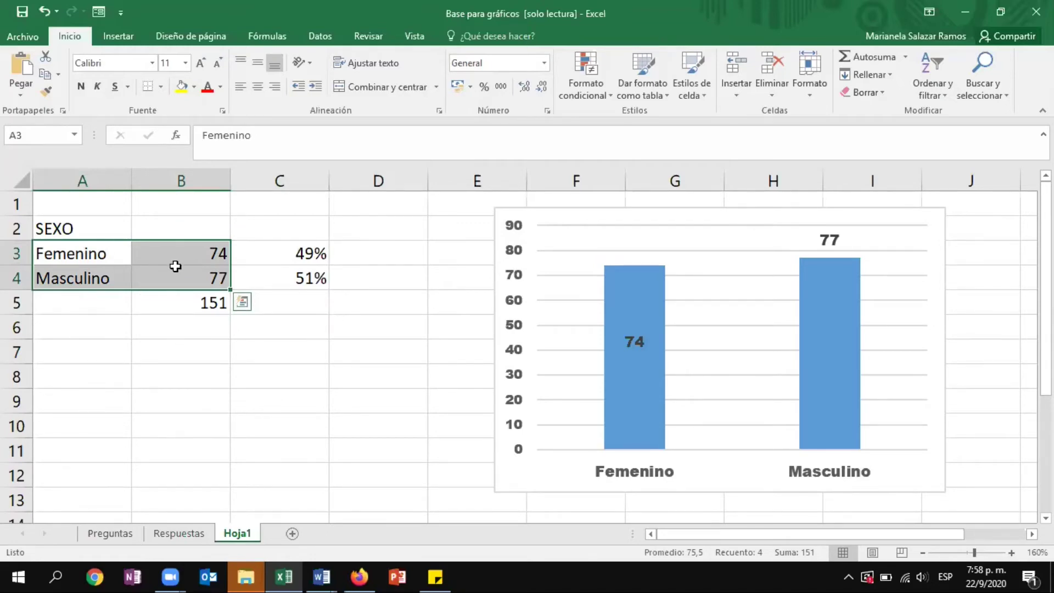
pyautogui.click(124, 37)
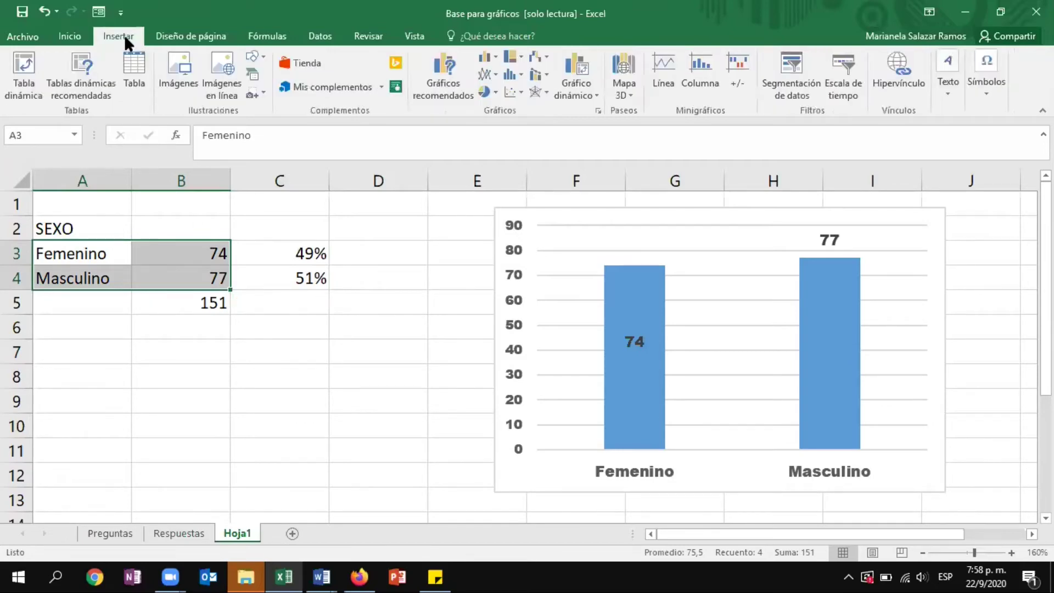
pyautogui.click(491, 94)
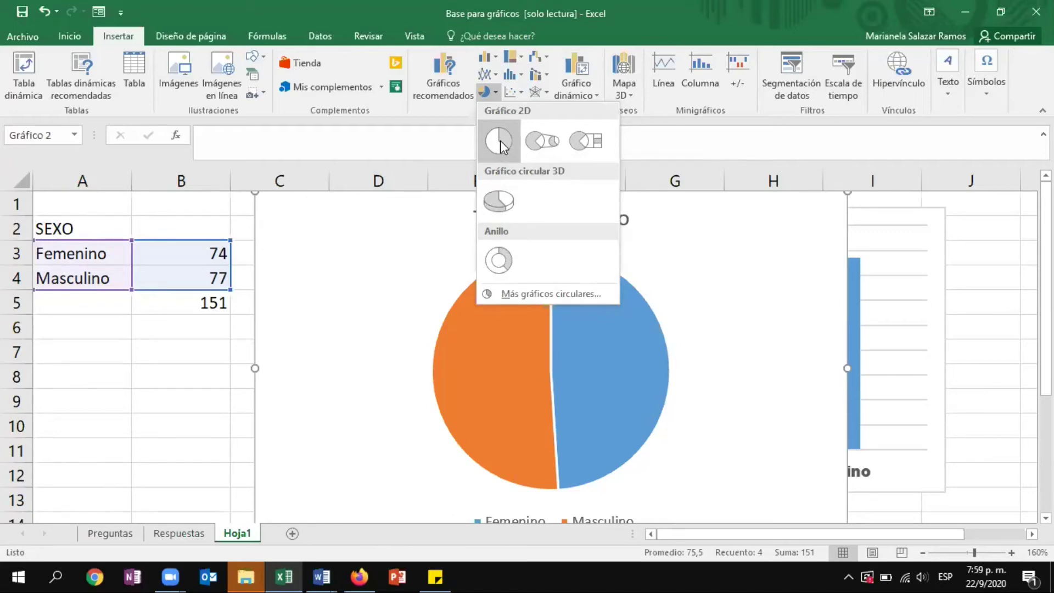
pyautogui.click(499, 141)
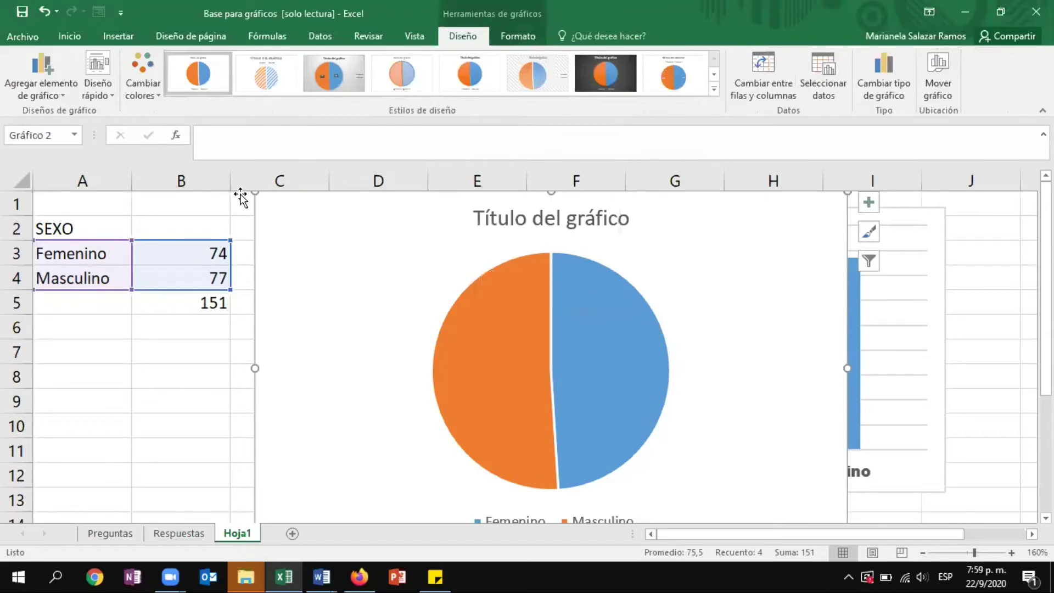
# - Shrink the pie chart, move it clear of the data table, and apply the style with percentage labels and the legend under the title
pyautogui.moveTo(253, 192); pyautogui.dragTo(291, 235)
pyautogui.moveTo(365, 275); pyautogui.dragTo(489, 238)
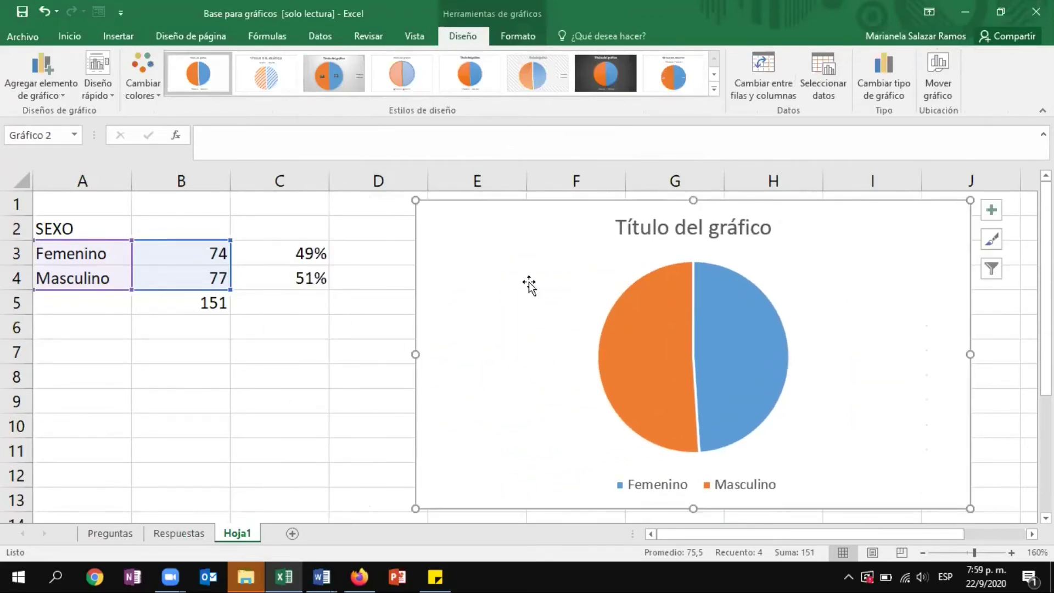
pyautogui.click(692, 81)
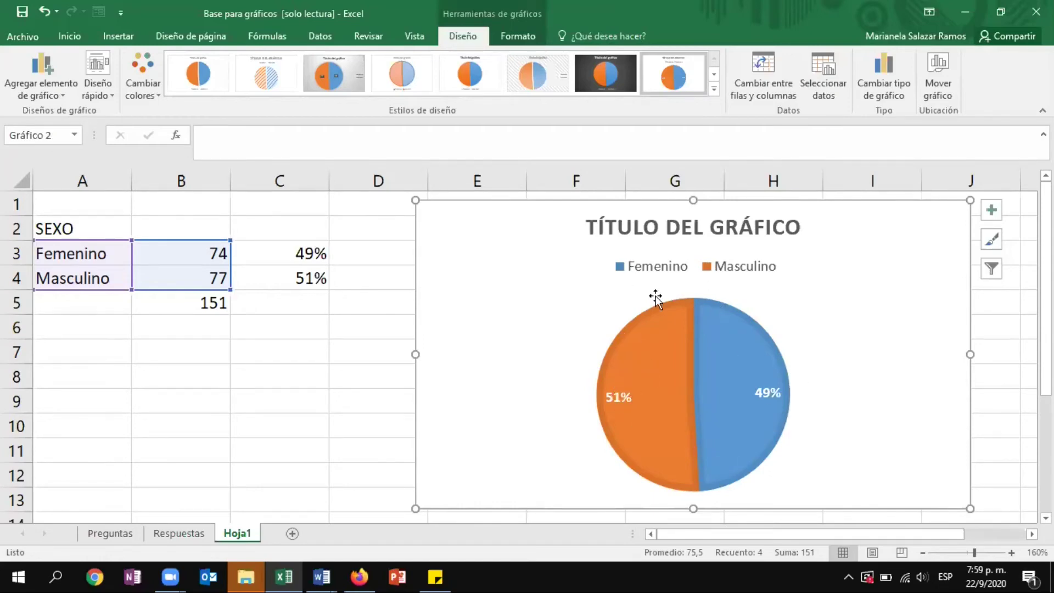
# - Move the pie chart below the column chart so that it starts in column E at row 18
pyautogui.moveTo(787, 411)
pyautogui.moveTo(745, 329)
pyautogui.moveTo(830, 288); pyautogui.dragTo(861, 561)
pyautogui.moveTo(866, 294); pyautogui.dragTo(865, 523)
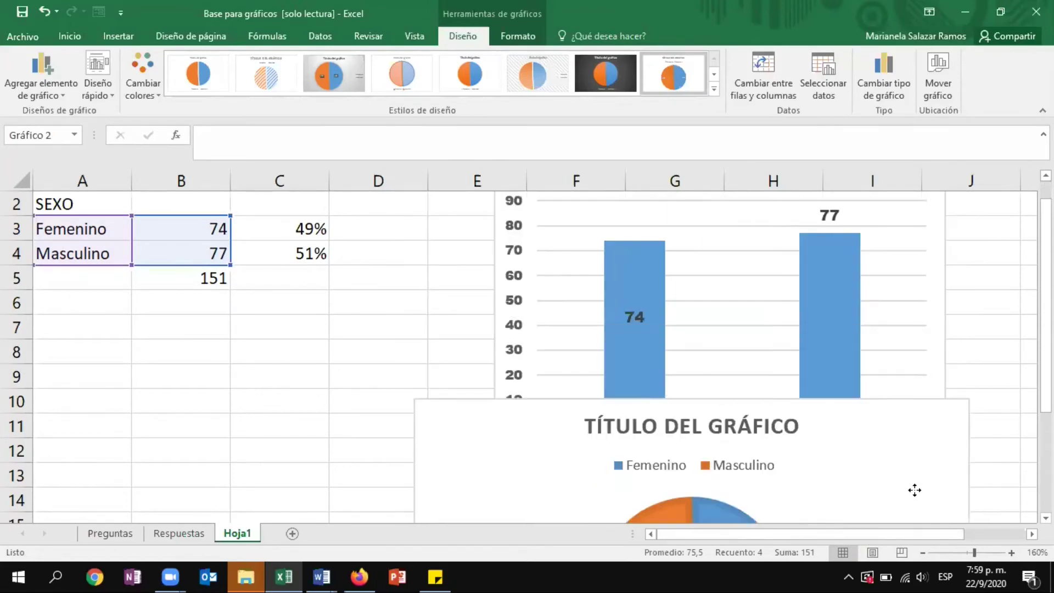
pyautogui.moveTo(882, 431); pyautogui.dragTo(899, 517)
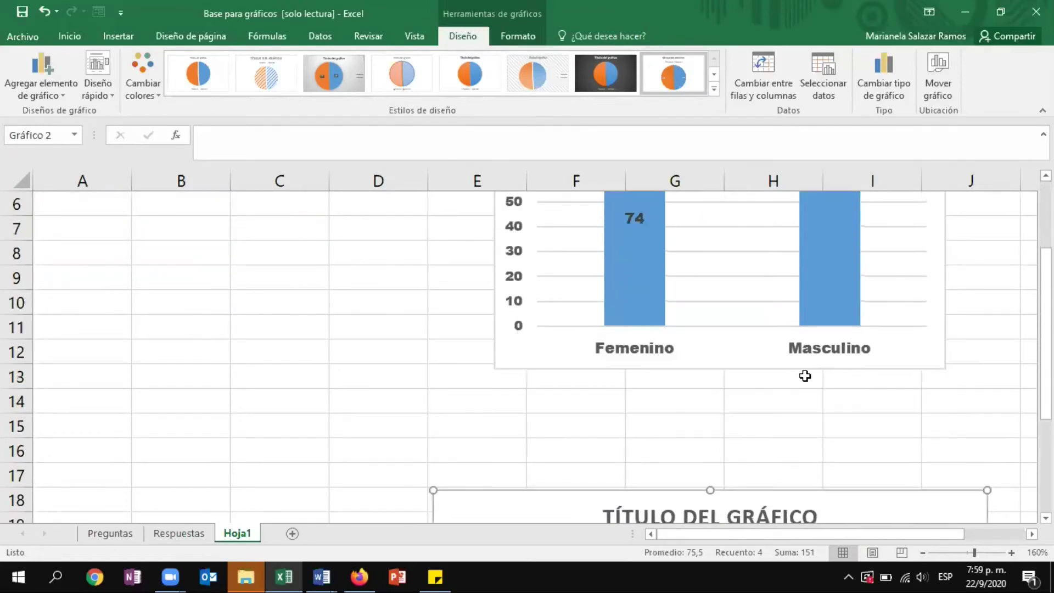
pyautogui.scroll(2, 804, 377)
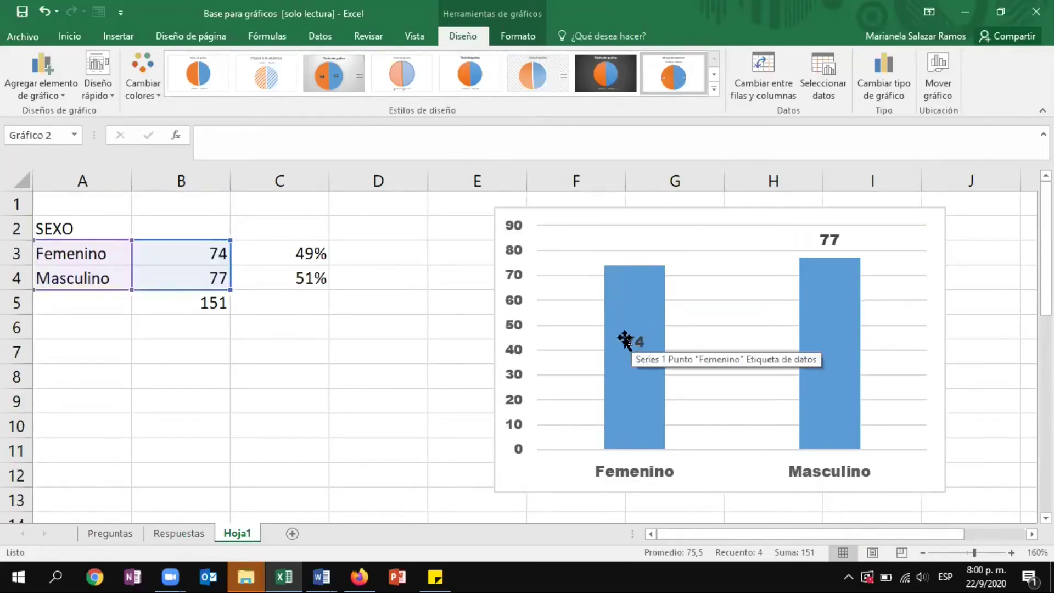
pyautogui.click(396, 374)
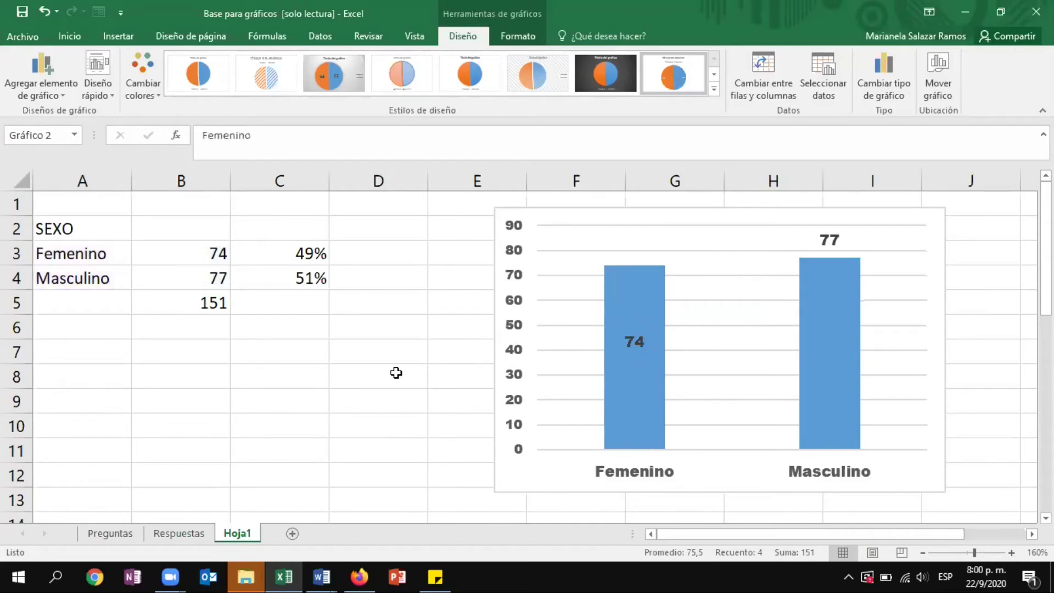
# - Set the Femenino count in B3 to 75 to test the column chart's link to the table
pyautogui.click(639, 337)
pyautogui.click(638, 338)
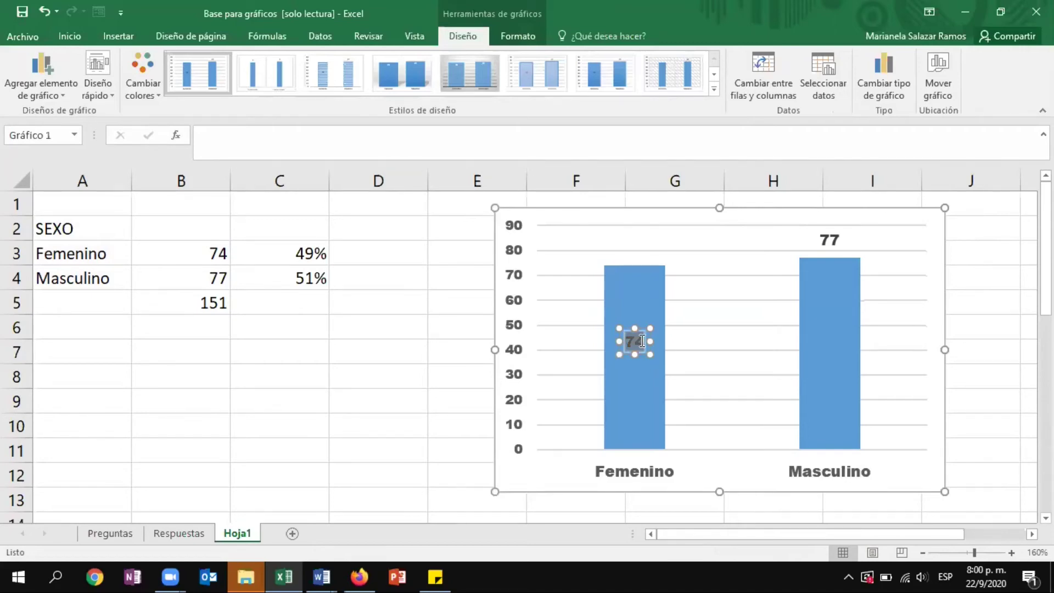
pyautogui.click(398, 329)
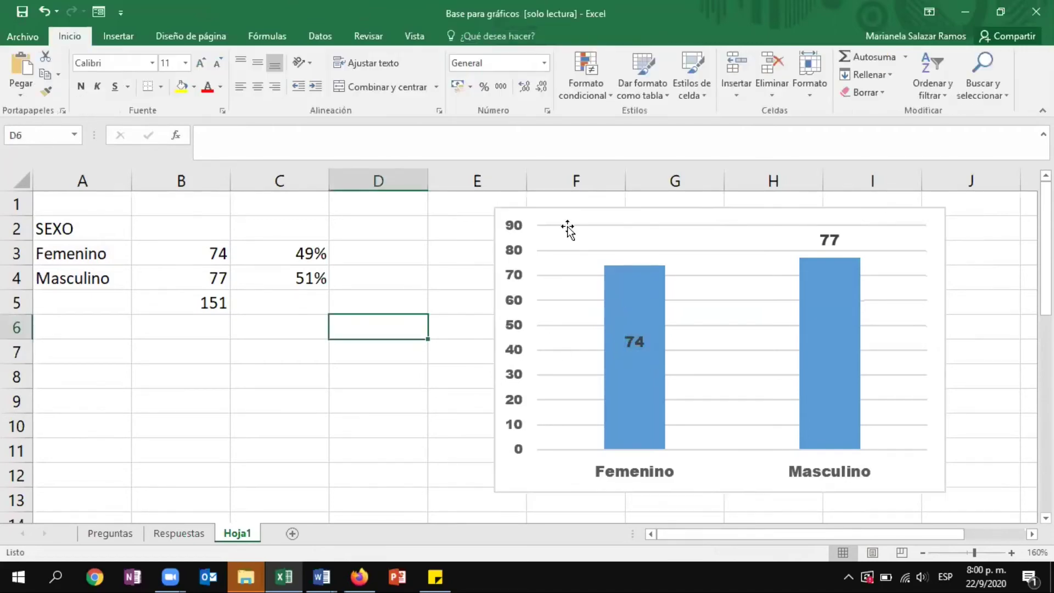
pyautogui.click(567, 229)
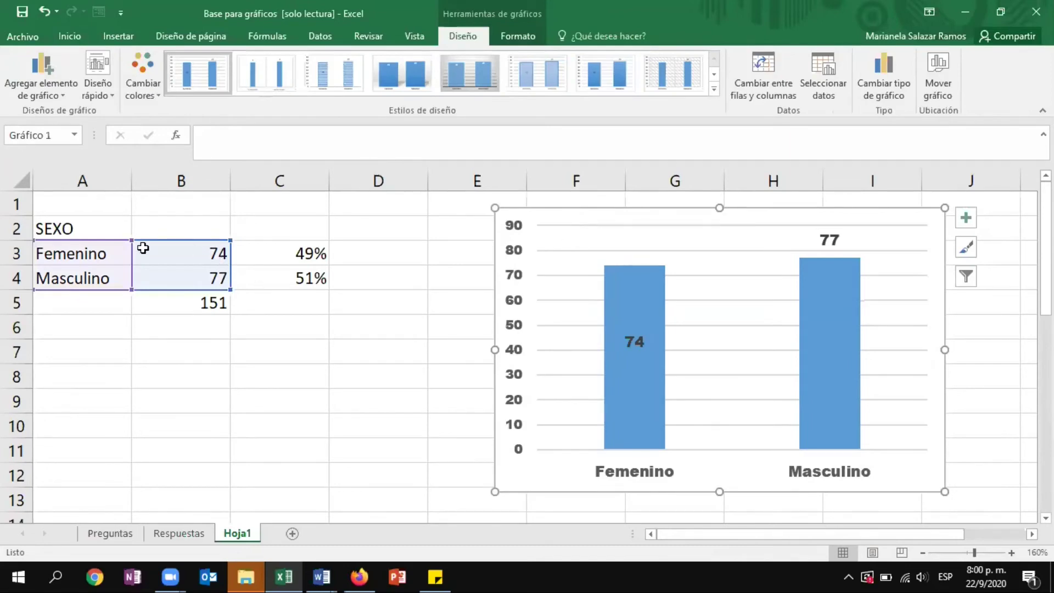
pyautogui.click(181, 248)
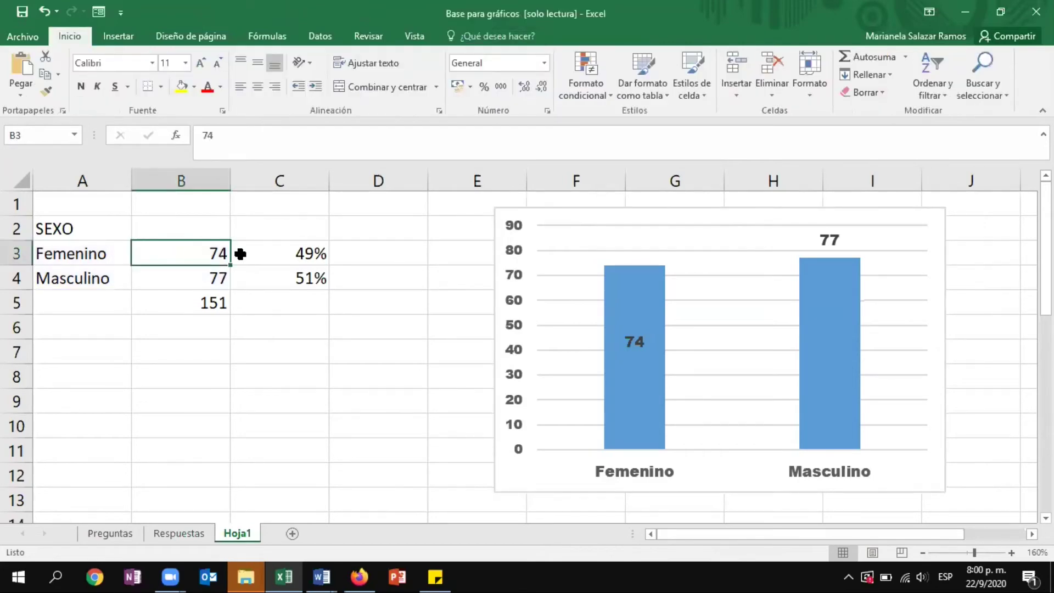
pyautogui.write('74')
pyautogui.press('BackSpace')
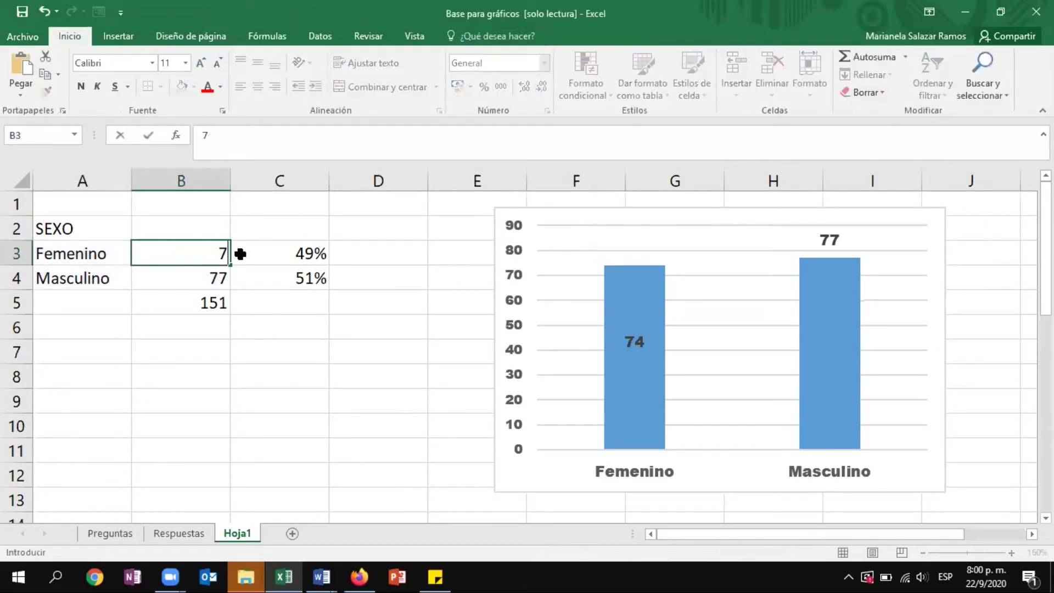
pyautogui.write('5')
pyautogui.press('Return')
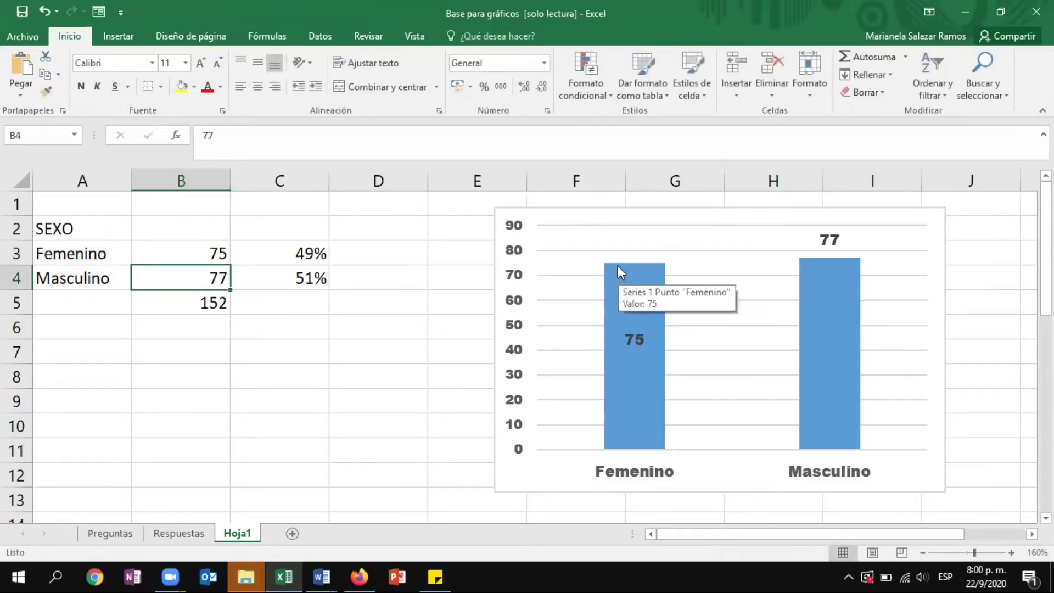
# - Set the Femenino count in B3 to 175
pyautogui.click(209, 253)
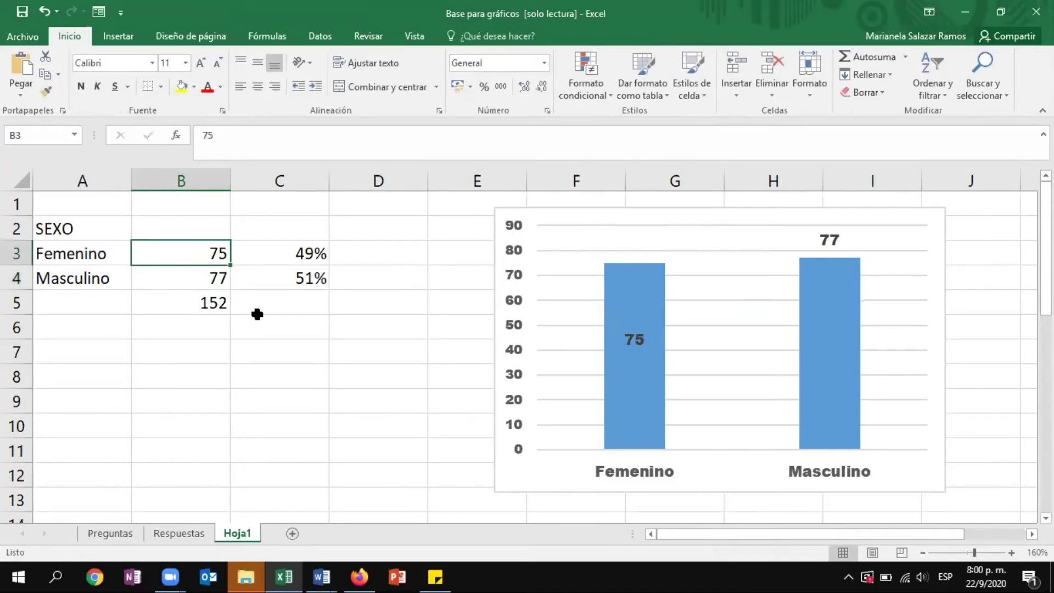
pyautogui.write('175')
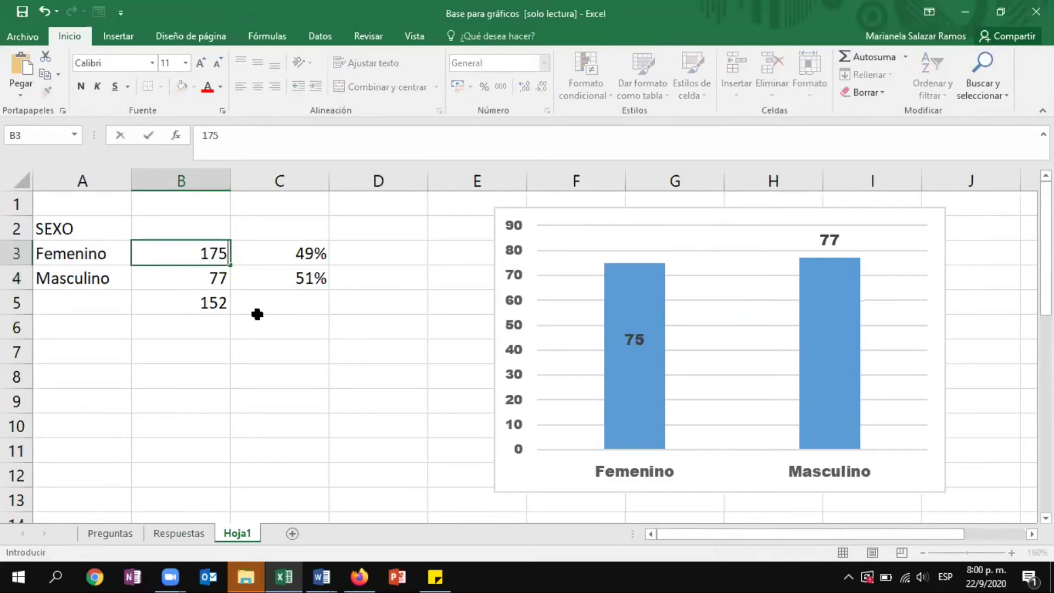
pyautogui.press('Return')
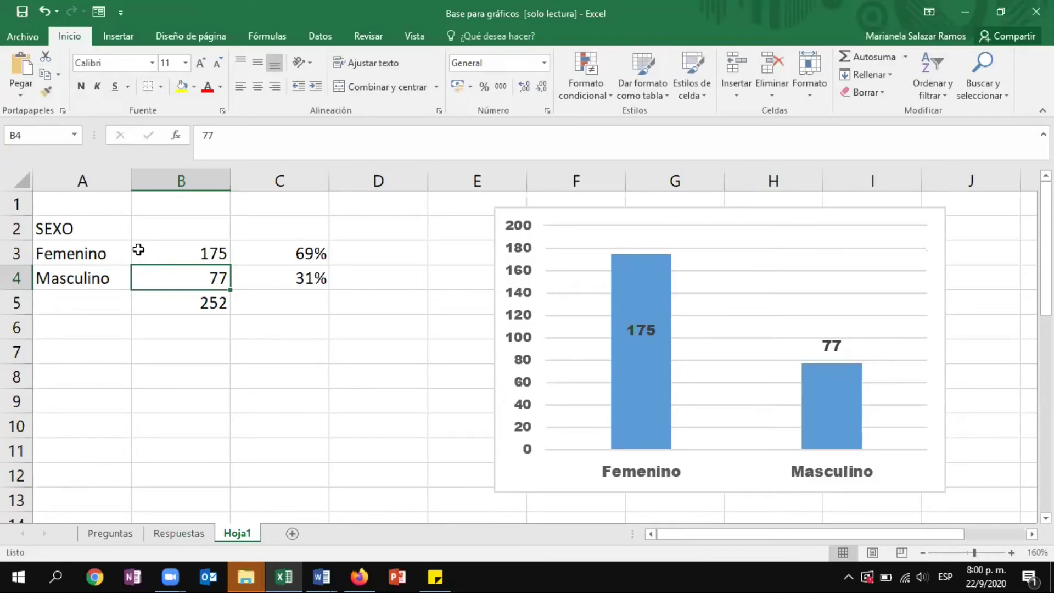
# - Shorten the label in A3 to Fem and select the column chart's category axis
pyautogui.click(89, 252)
pyautogui.write('Fem')
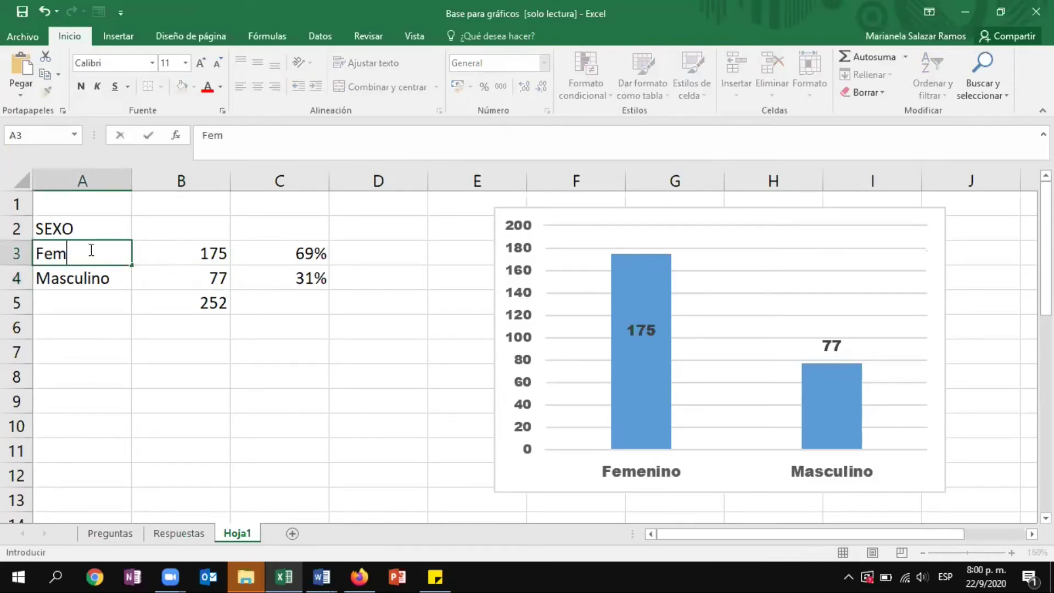
pyautogui.press('Return')
pyautogui.moveTo(435, 576)
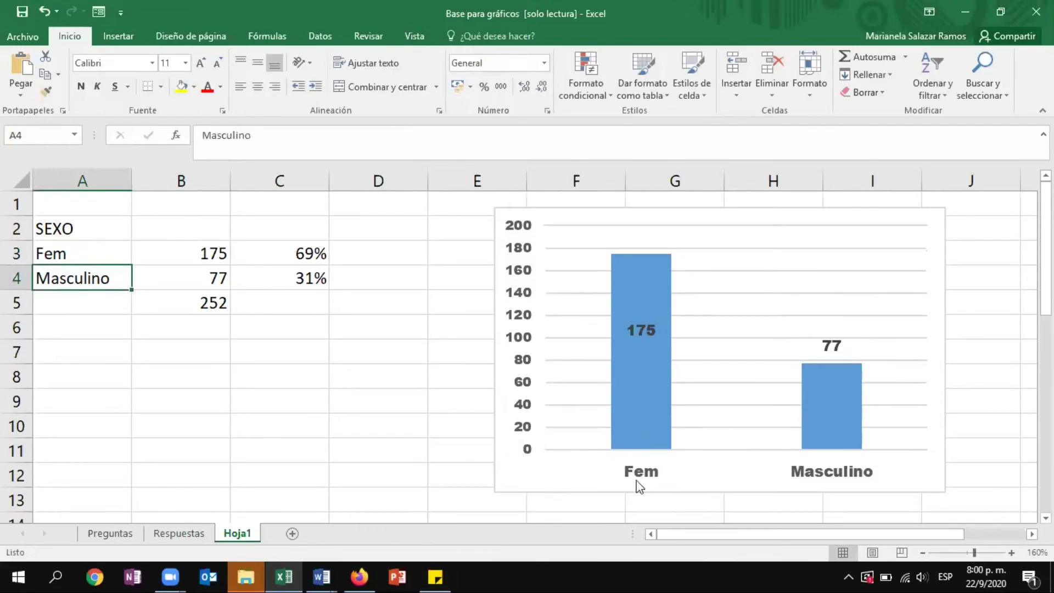
pyautogui.click(658, 479)
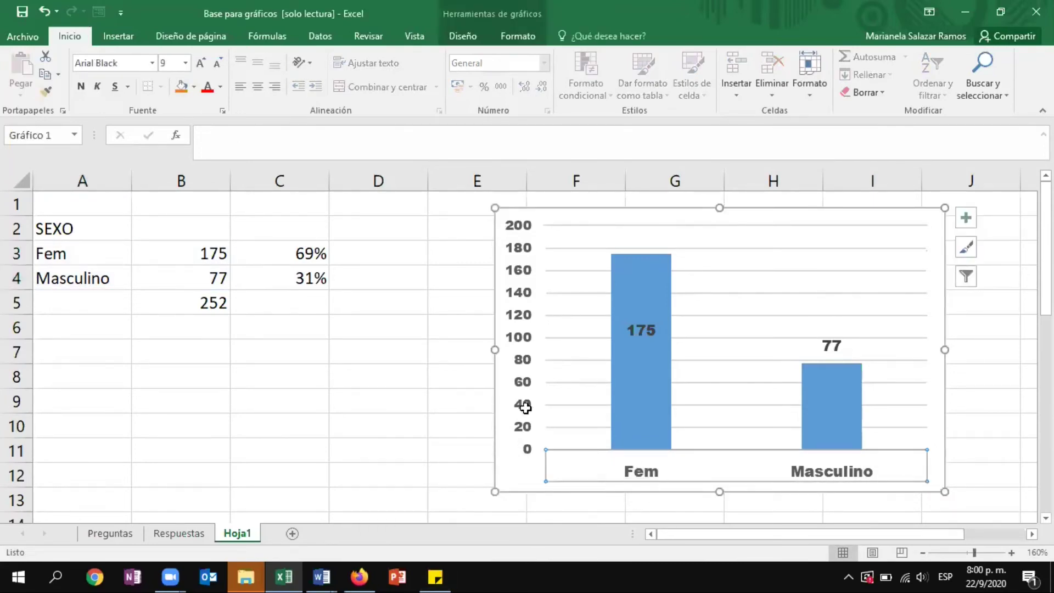
# - Restore the full label Femenino in A3
pyautogui.click(69, 253)
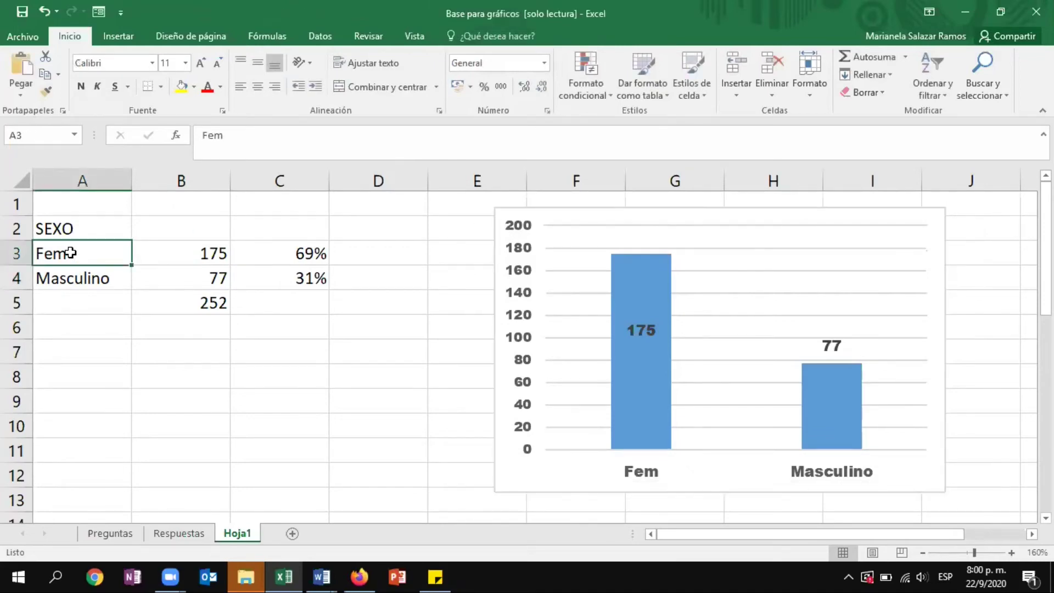
pyautogui.doubleClick(70, 254)
pyautogui.write('enino')
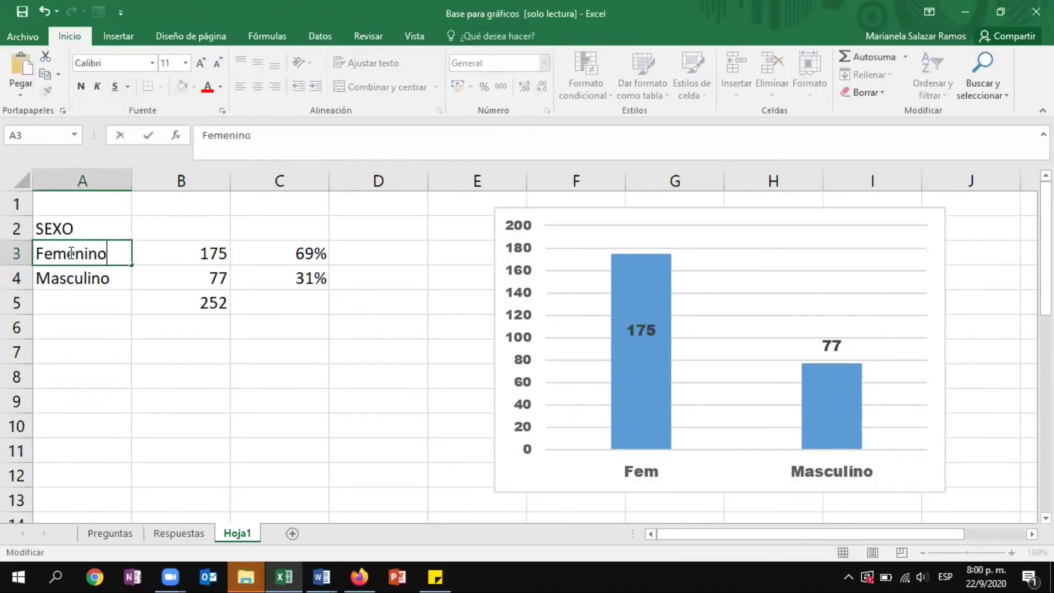
pyautogui.press('Return')
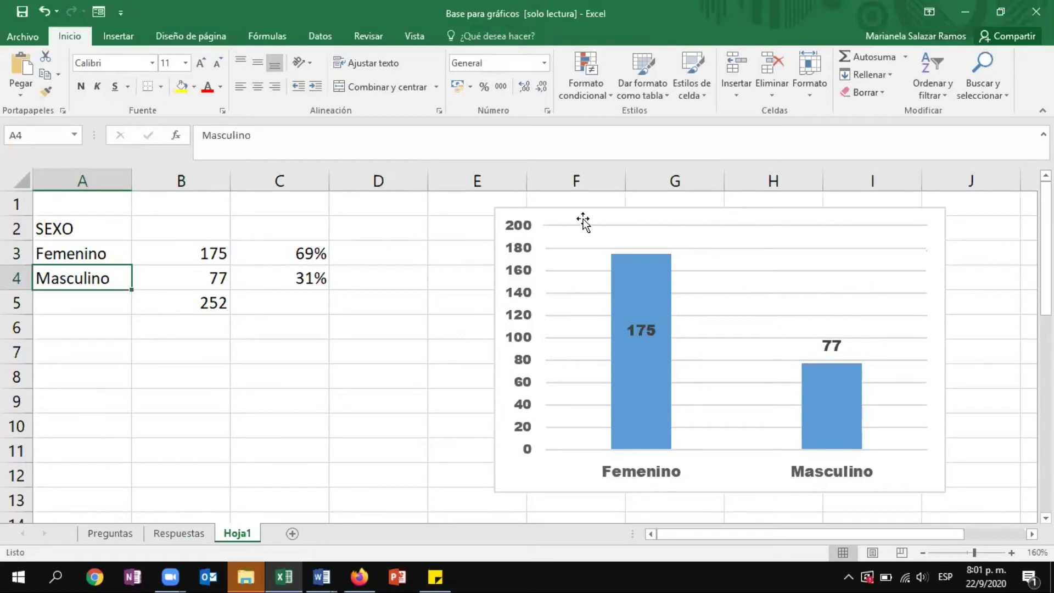
# - Make the column chart smaller and move it away from the table so that it starts in column H at row 2
pyautogui.click(513, 212)
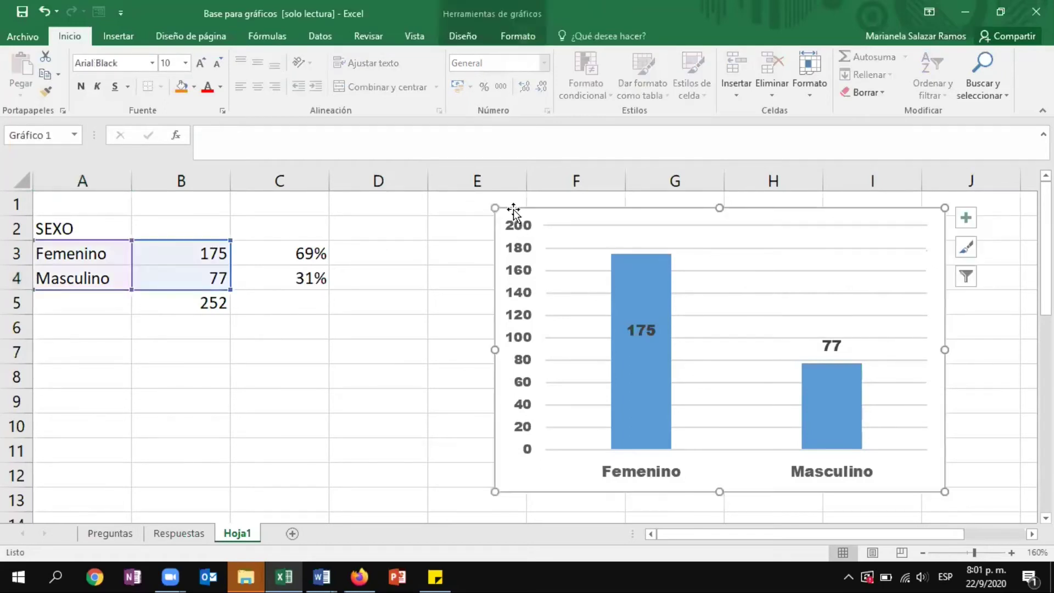
pyautogui.moveTo(495, 207); pyautogui.dragTo(734, 335)
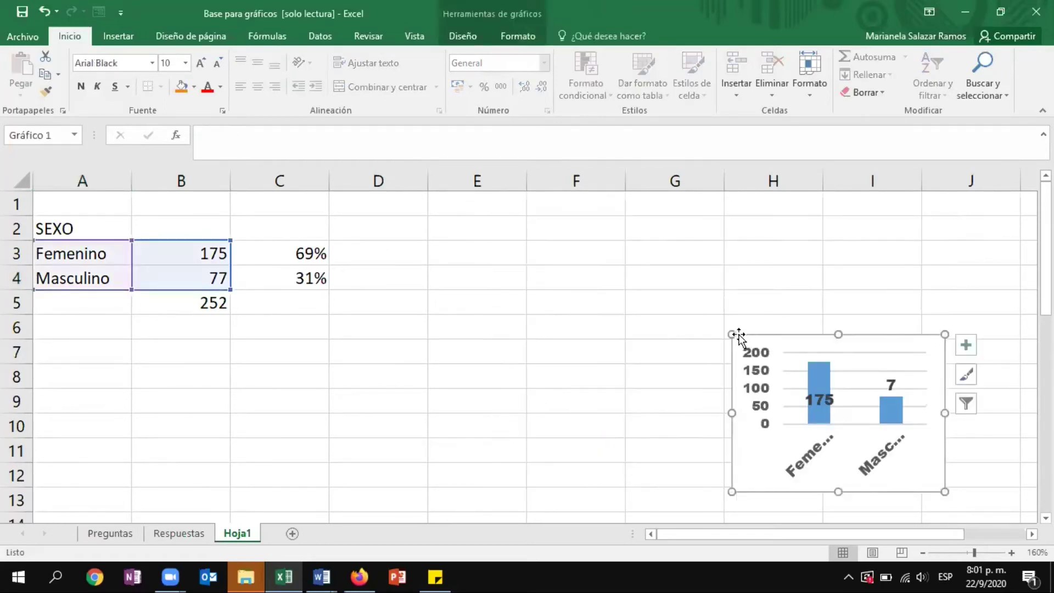
pyautogui.moveTo(642, 263); pyautogui.dragTo(588, 227)
pyautogui.moveTo(733, 242); pyautogui.dragTo(916, 242)
# - Move the pie chart up between the table and the column chart, and resize it to span rows 2 to 12
pyautogui.scroll(-3, 556, 324)
pyautogui.moveTo(489, 412); pyautogui.dragTo(354, 198)
pyautogui.moveTo(343, 421); pyautogui.dragTo(552, 297)
pyautogui.scroll(4, 612, 404)
pyautogui.moveTo(550, 400); pyautogui.dragTo(443, 341)
pyautogui.moveTo(512, 391); pyautogui.dragTo(441, 285)
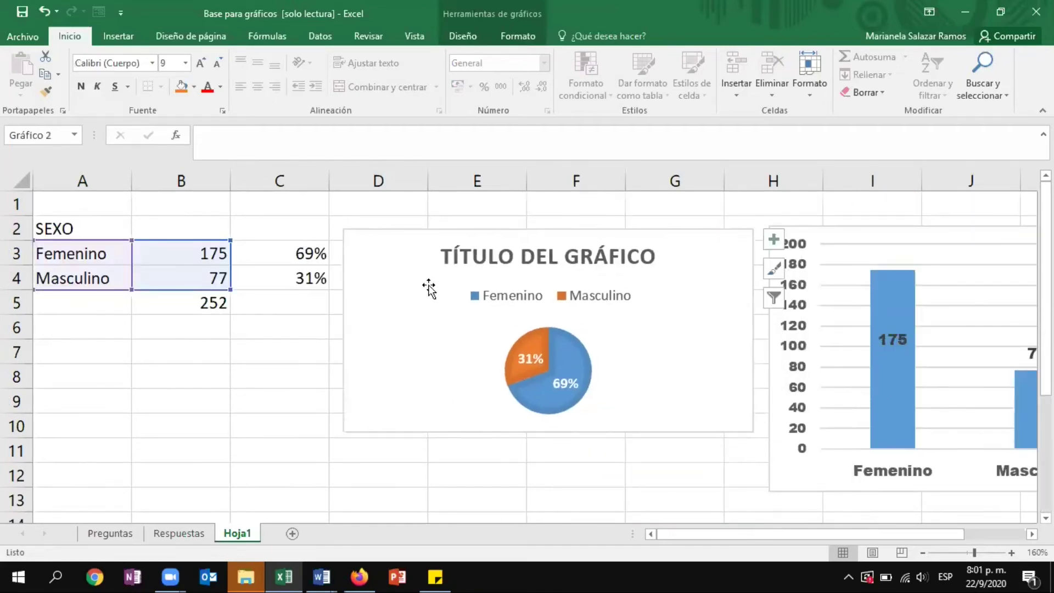
pyautogui.moveTo(343, 433); pyautogui.dragTo(323, 488)
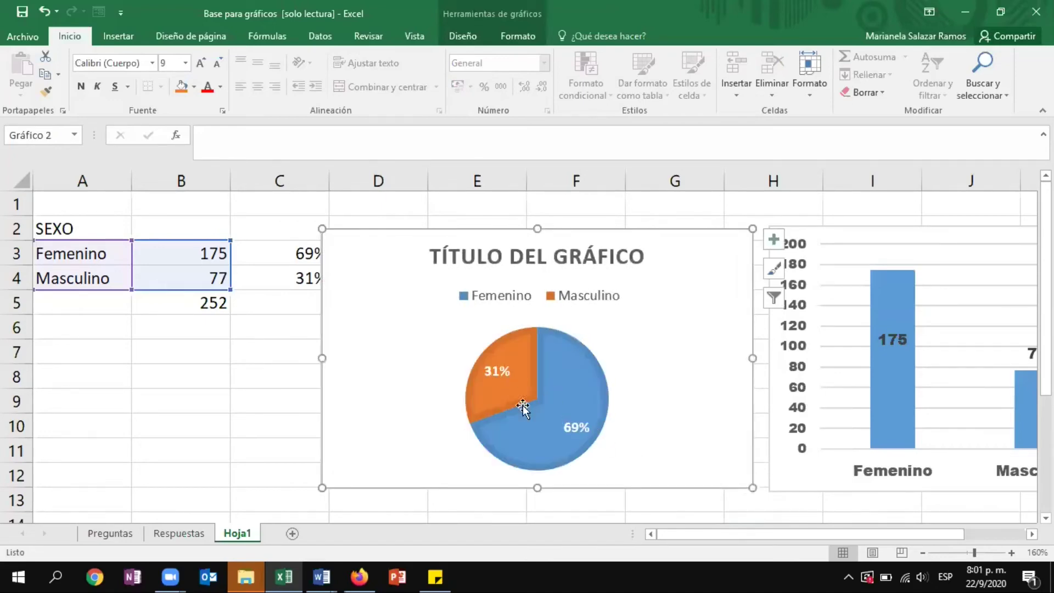
# - Shift the pie chart to start in column C beside the counts, and move the column chart close to it, starting in column G
pyautogui.click(217, 386)
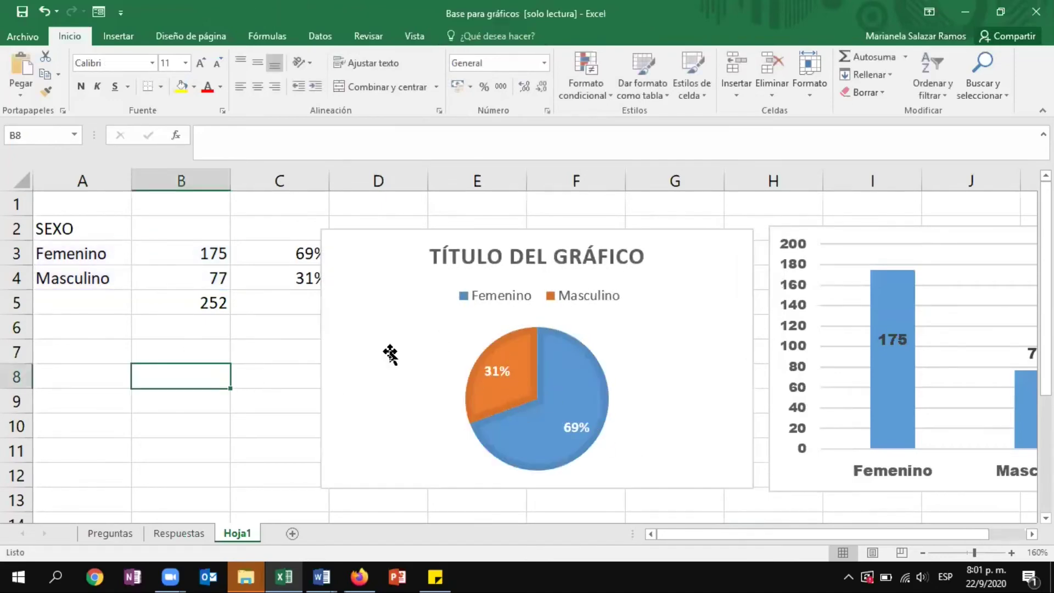
pyautogui.click(186, 261)
pyautogui.click(189, 278)
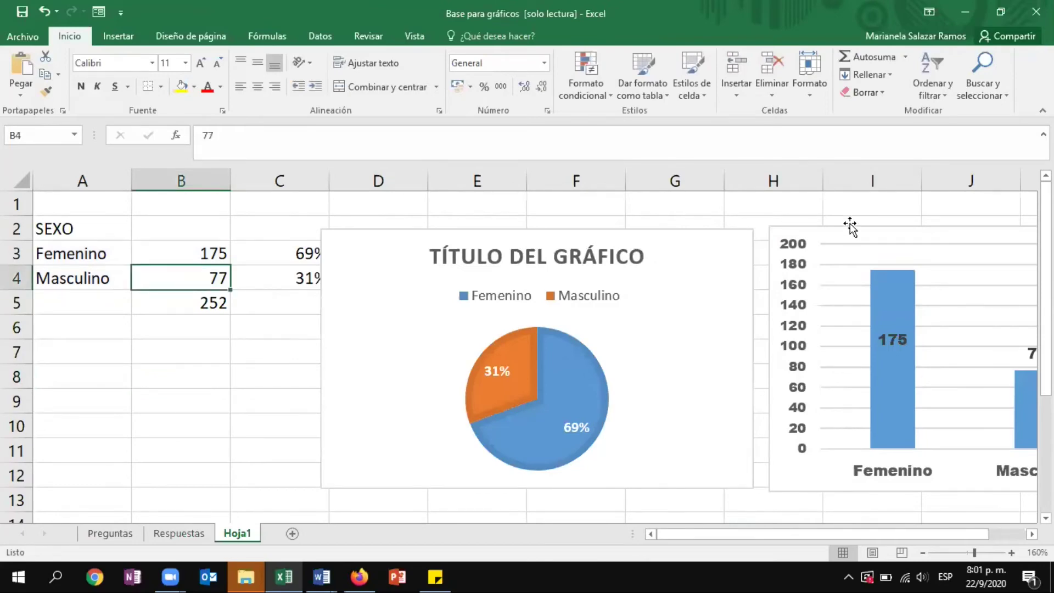
pyautogui.moveTo(439, 254); pyautogui.dragTo(319, 247)
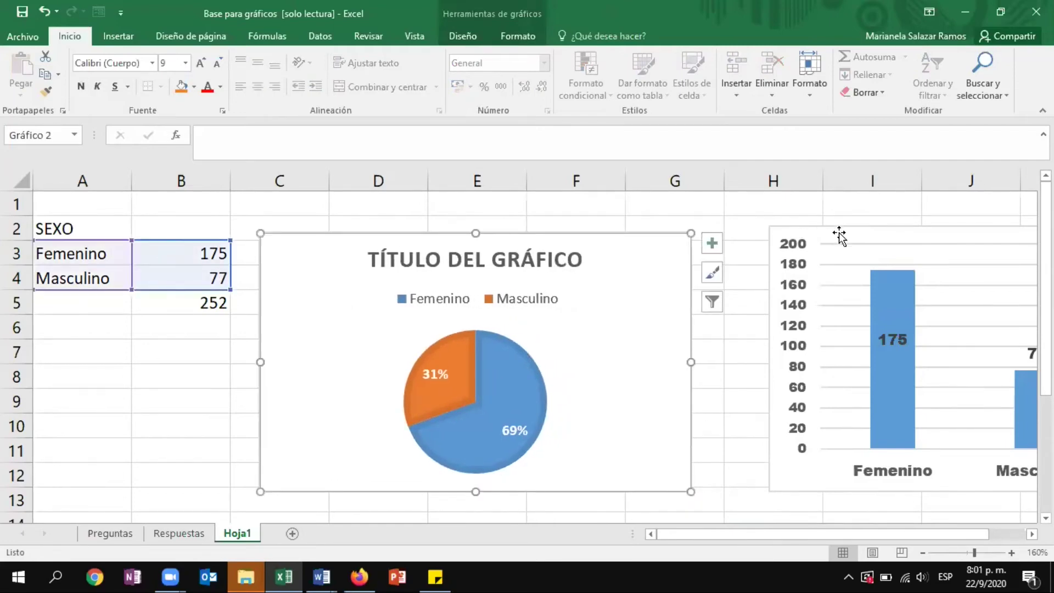
pyautogui.moveTo(839, 236); pyautogui.dragTo(779, 235)
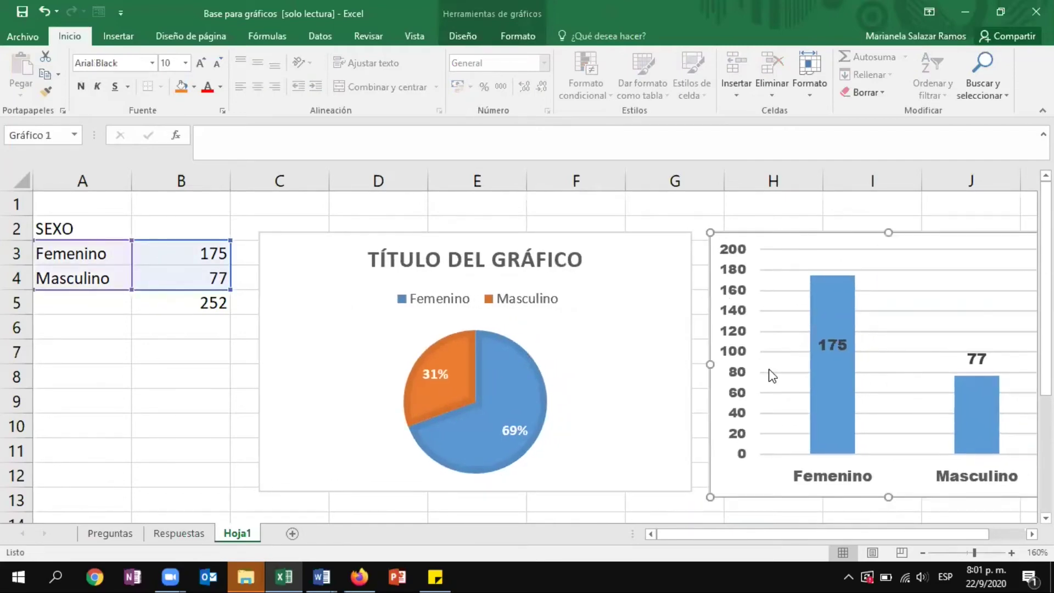
pyautogui.click(175, 377)
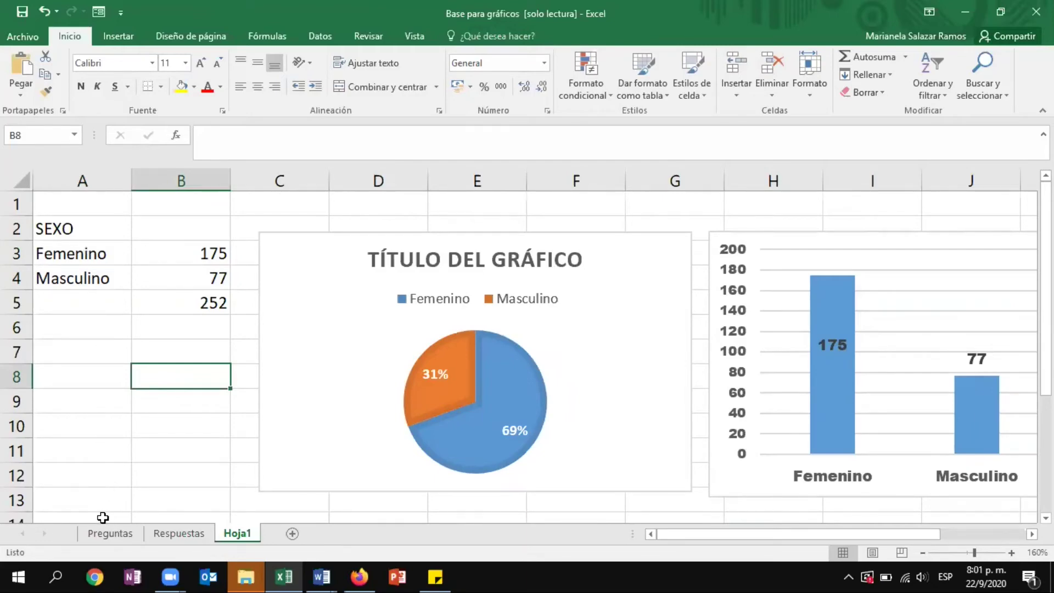
# - Replace the sex labels in A3 and A4 with Fem and Mas
pyautogui.click(321, 302)
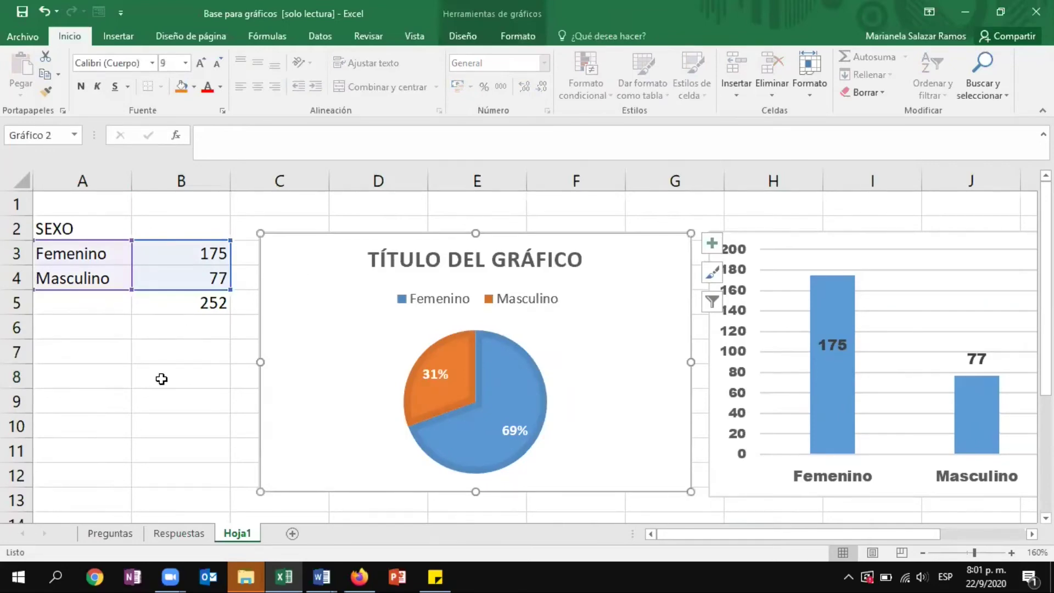
pyautogui.click(69, 250)
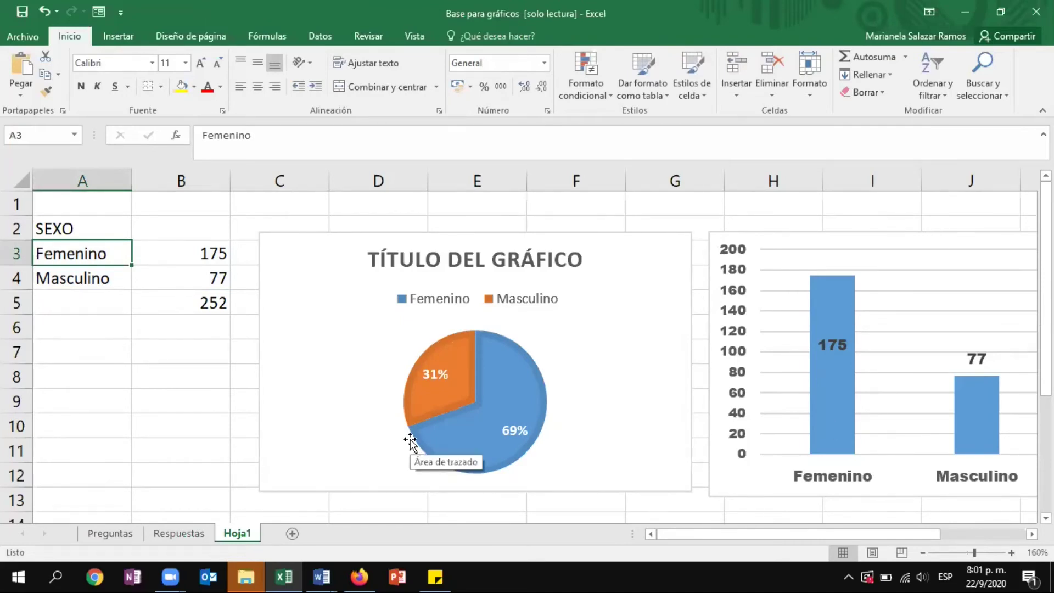
pyautogui.write('FEm')
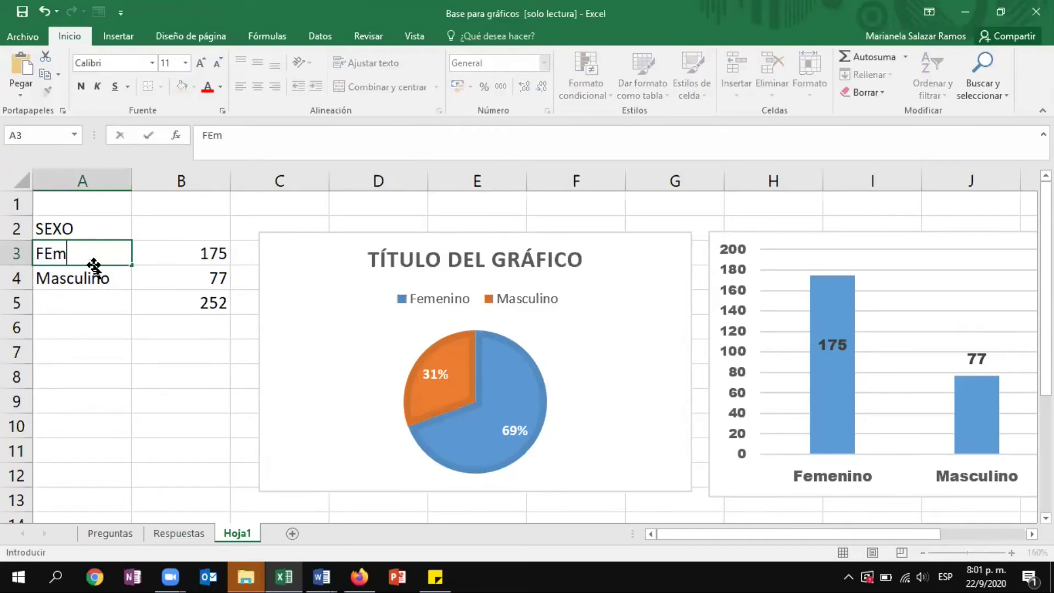
pyautogui.press('Return')
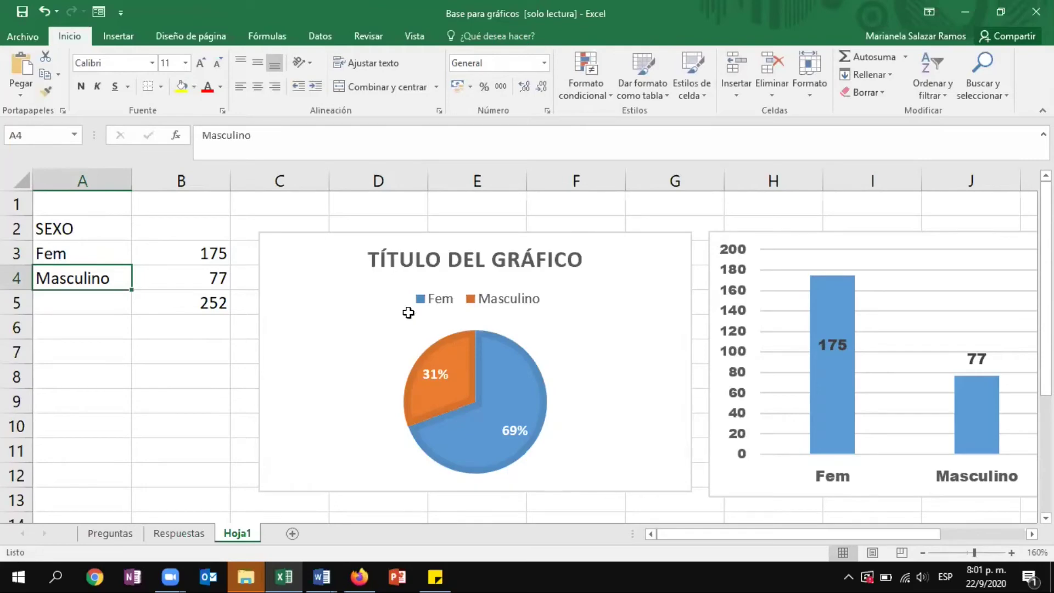
pyautogui.write('MAs')
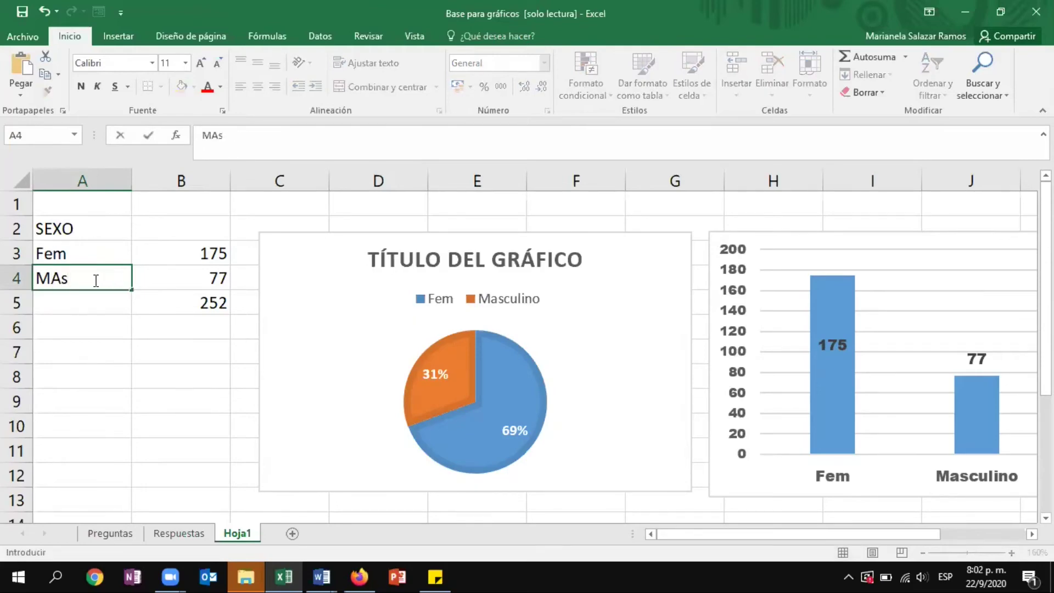
pyautogui.press('Return')
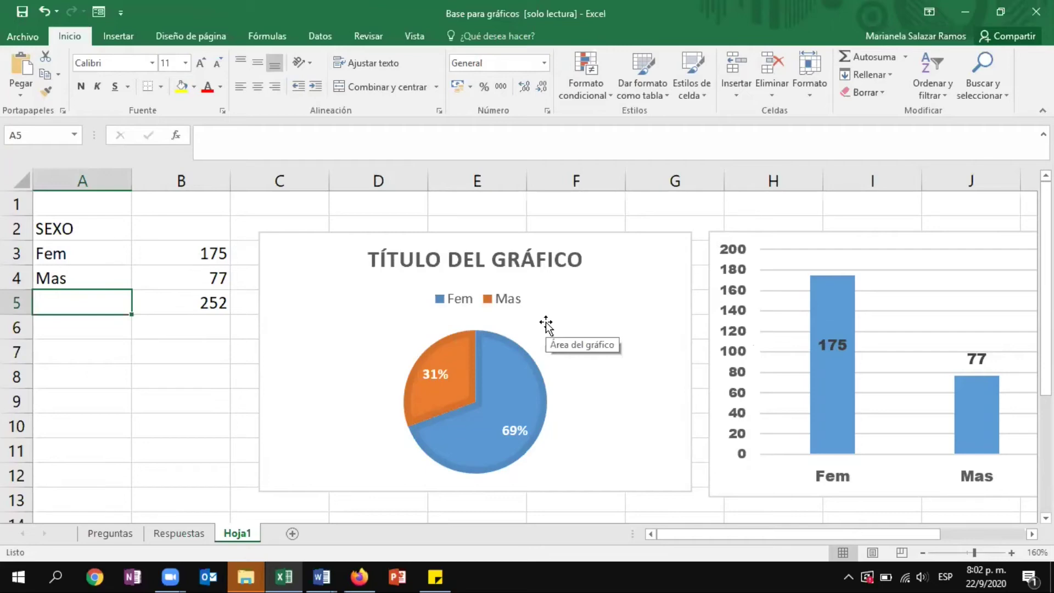
# - Delete the pie chart next to the data table
pyautogui.click(736, 302)
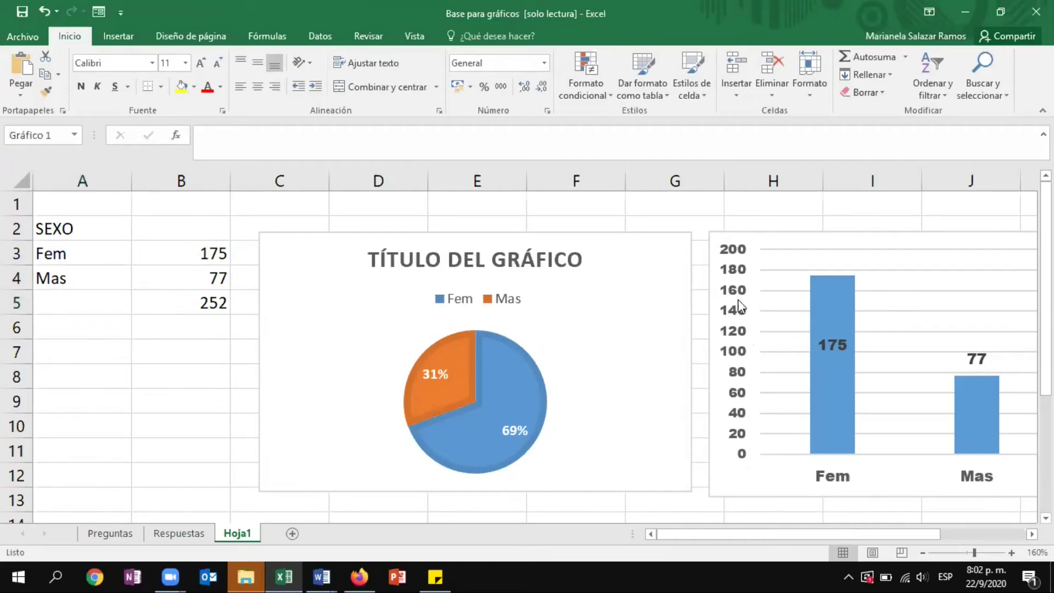
pyautogui.click(640, 289)
pyautogui.press('Delete')
# - Insert a new 2D pie chart from the shortened labels and counts in A3:B4
pyautogui.moveTo(44, 245); pyautogui.dragTo(159, 277)
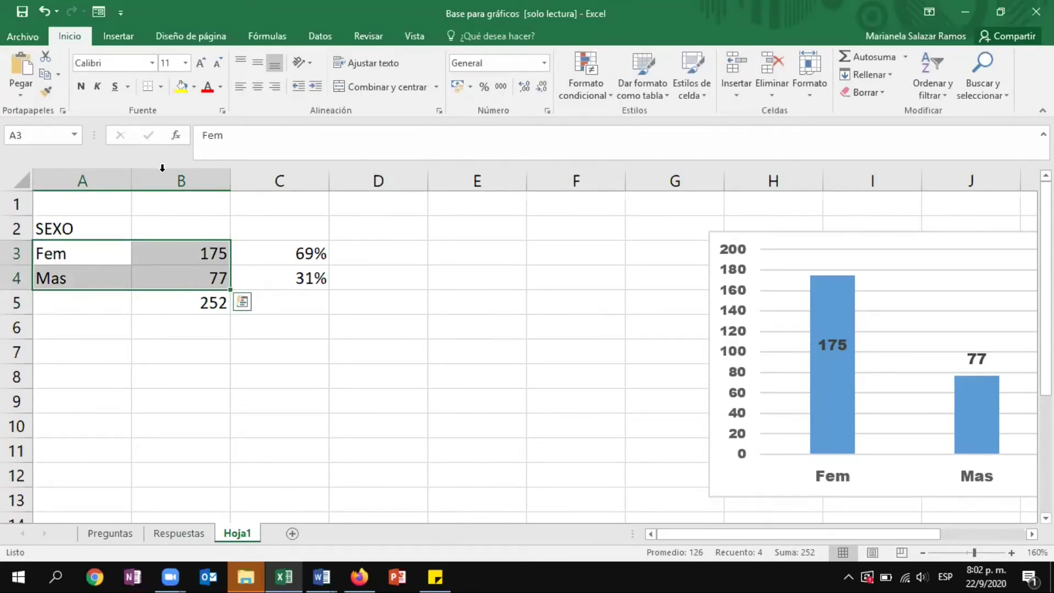
pyautogui.click(124, 35)
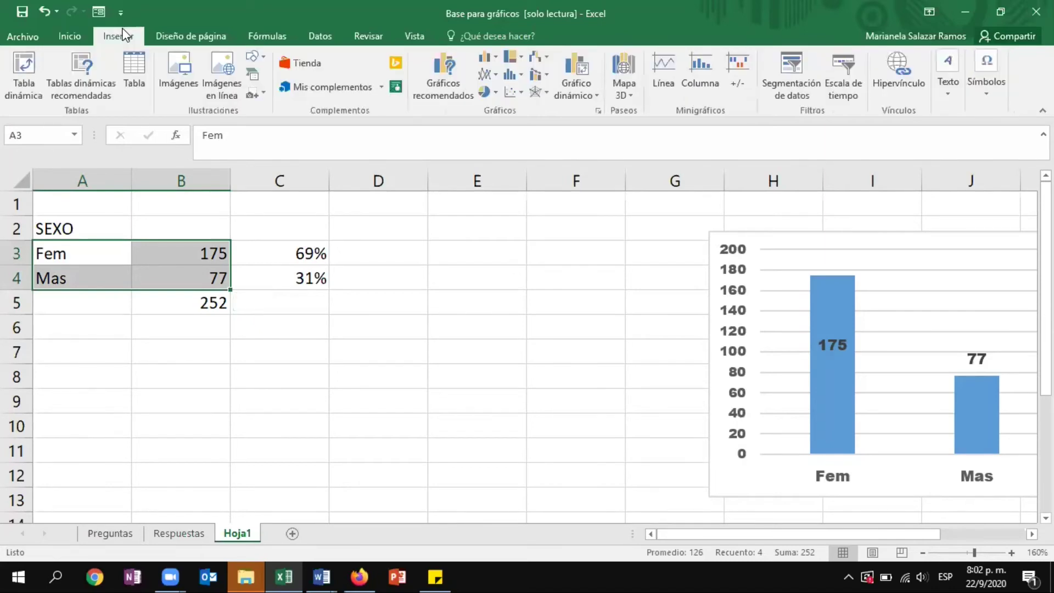
pyautogui.click(483, 92)
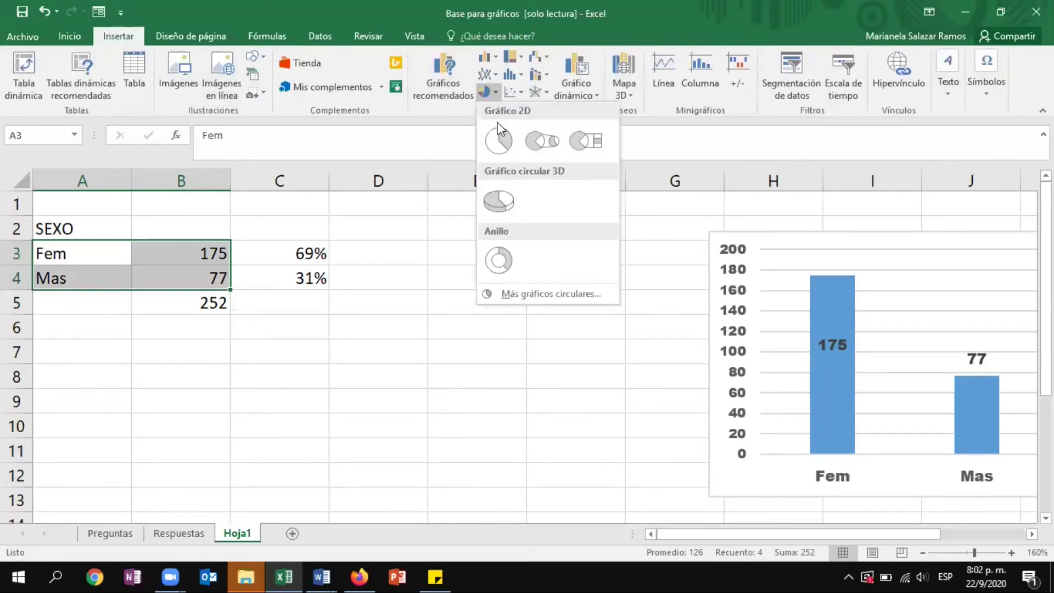
pyautogui.click(500, 142)
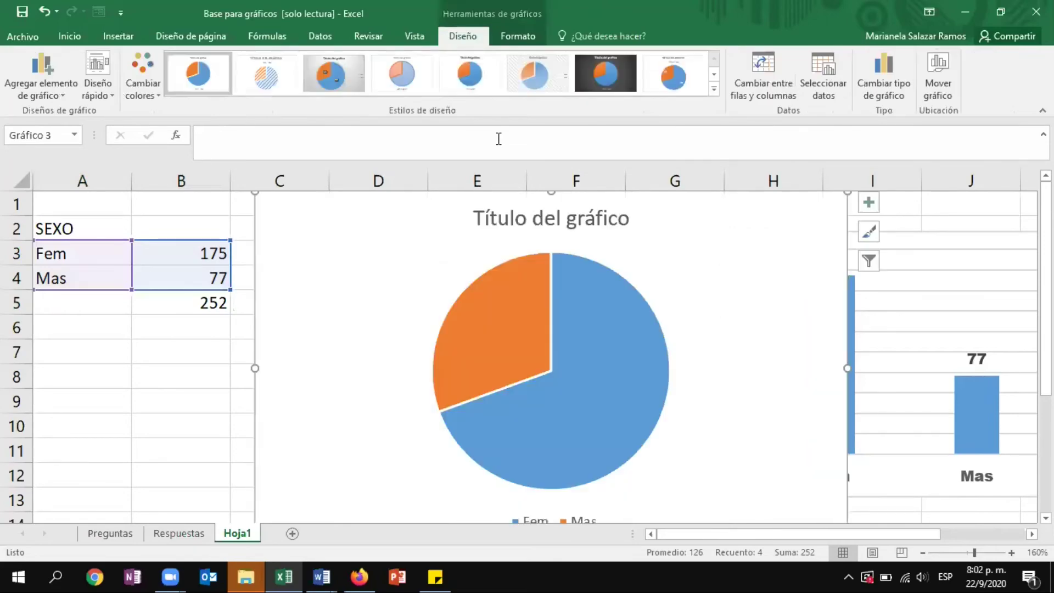
# - Apply the chart style with white percentage labels and the legend beneath the title to the pie chart
pyautogui.click(672, 74)
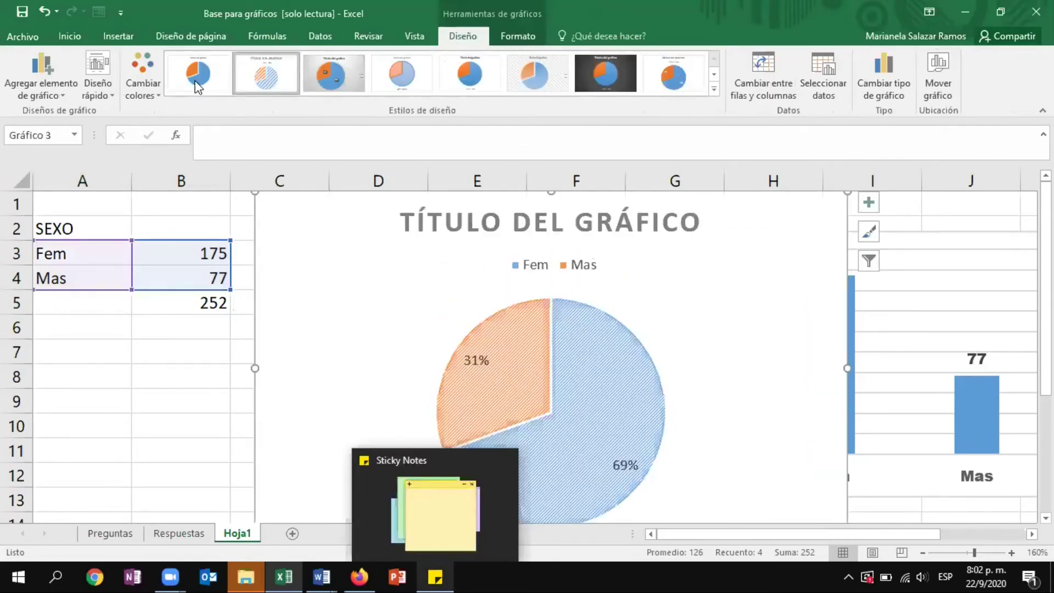
pyautogui.click(199, 74)
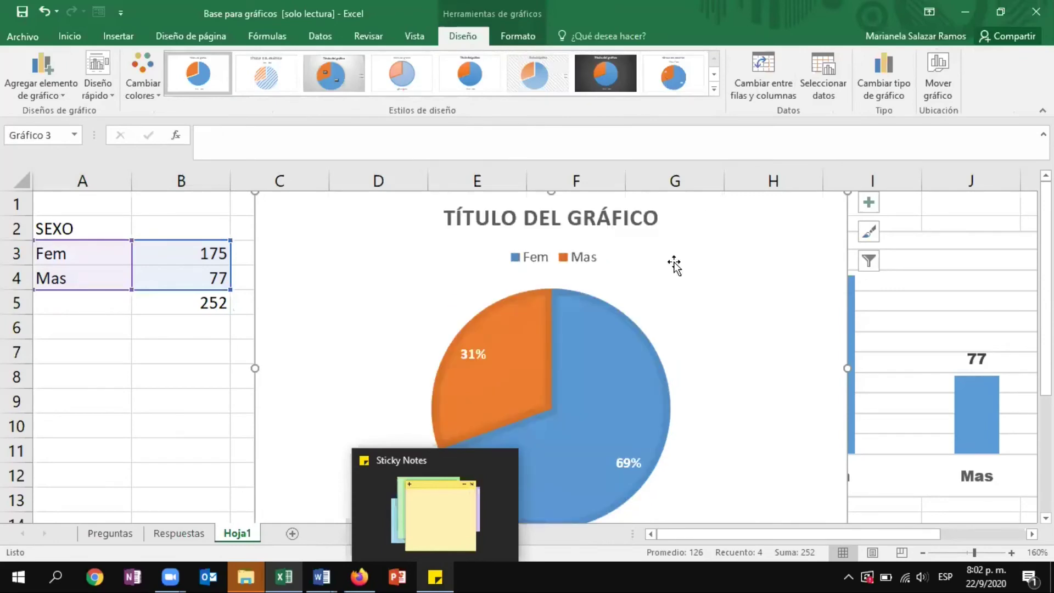
pyautogui.click(685, 87)
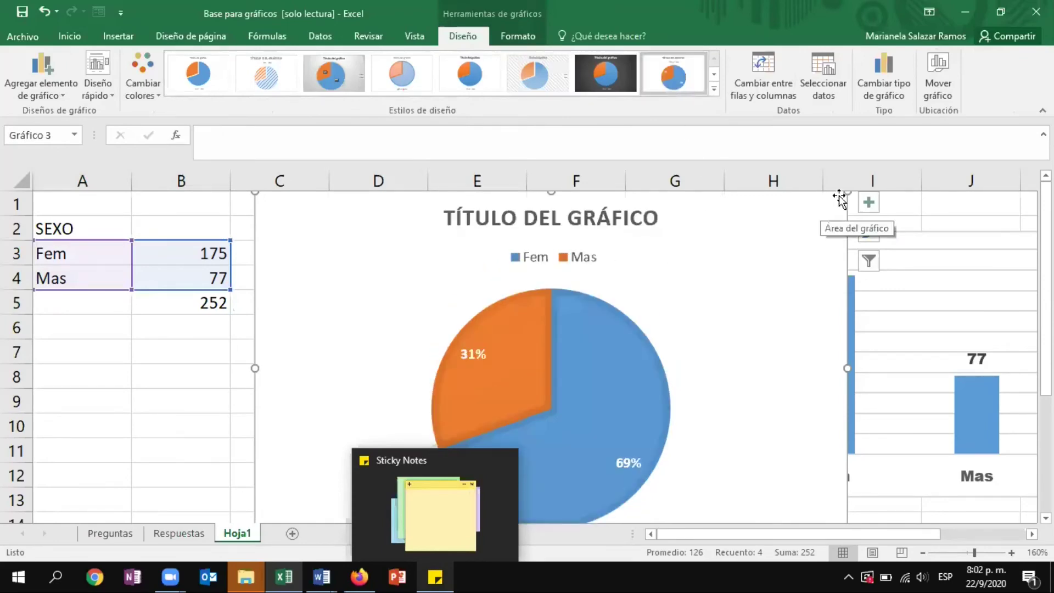
# - Shrink the pie chart to fit beside the counts in row 2, and align the column chart next to it
pyautogui.moveTo(846, 193); pyautogui.dragTo(703, 281)
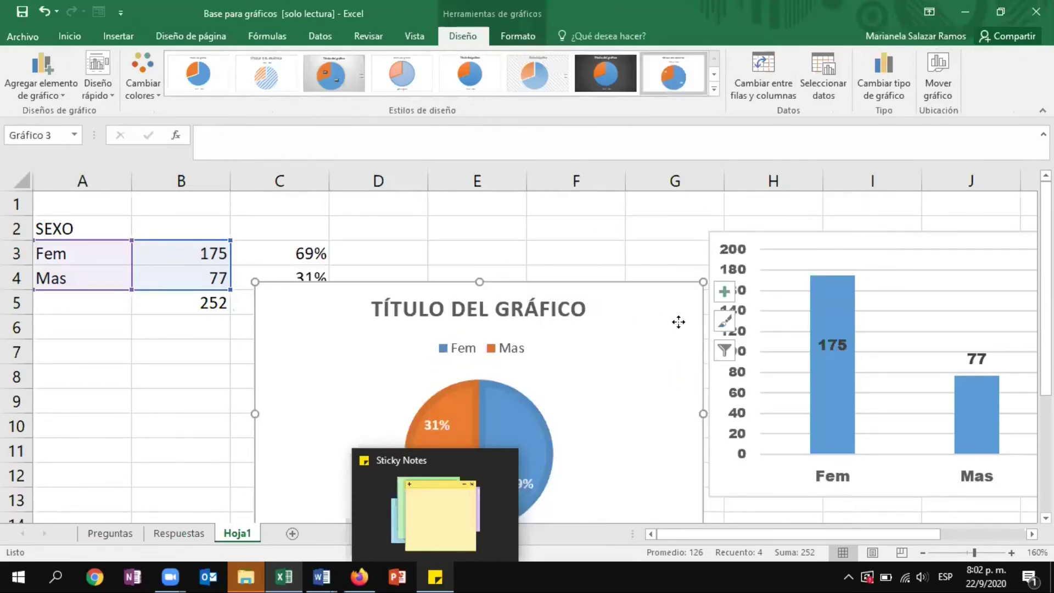
pyautogui.moveTo(678, 322); pyautogui.dragTo(672, 257)
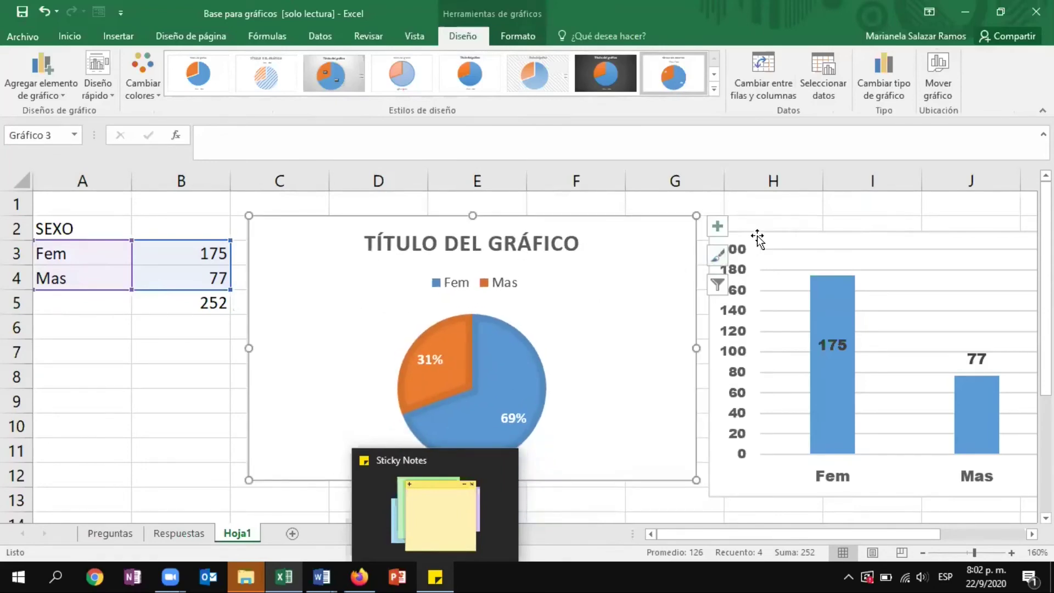
pyautogui.moveTo(757, 235); pyautogui.dragTo(752, 225)
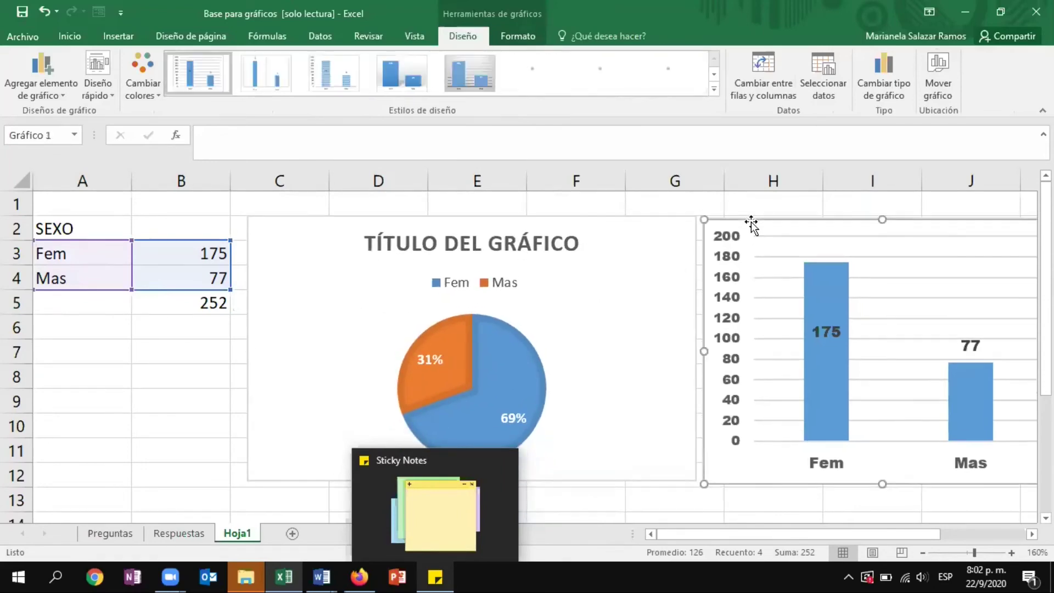
# - Set the Fem count in B3 to 74
pyautogui.click(209, 426)
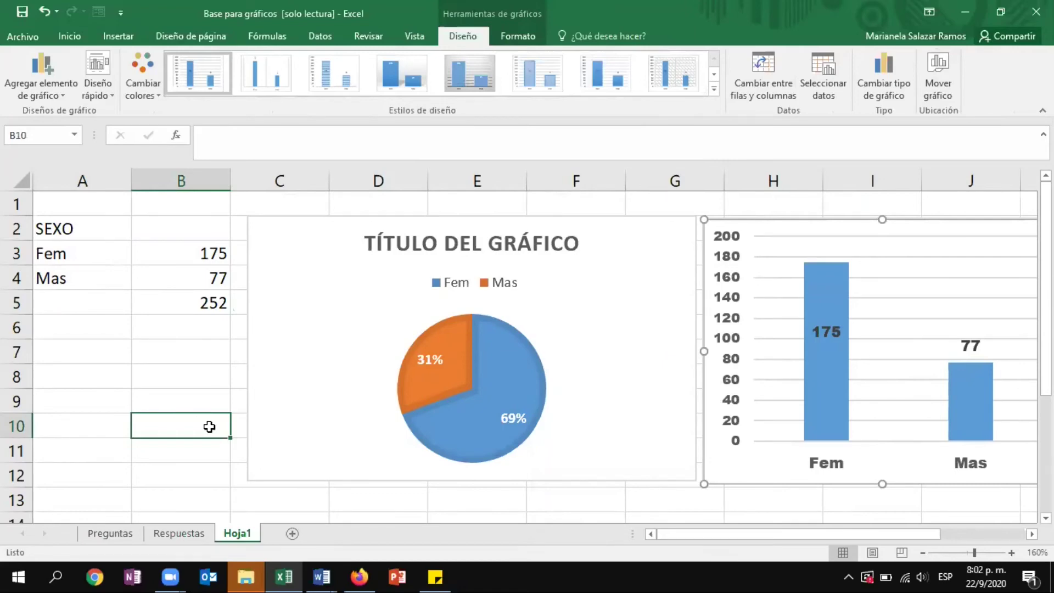
pyautogui.click(214, 261)
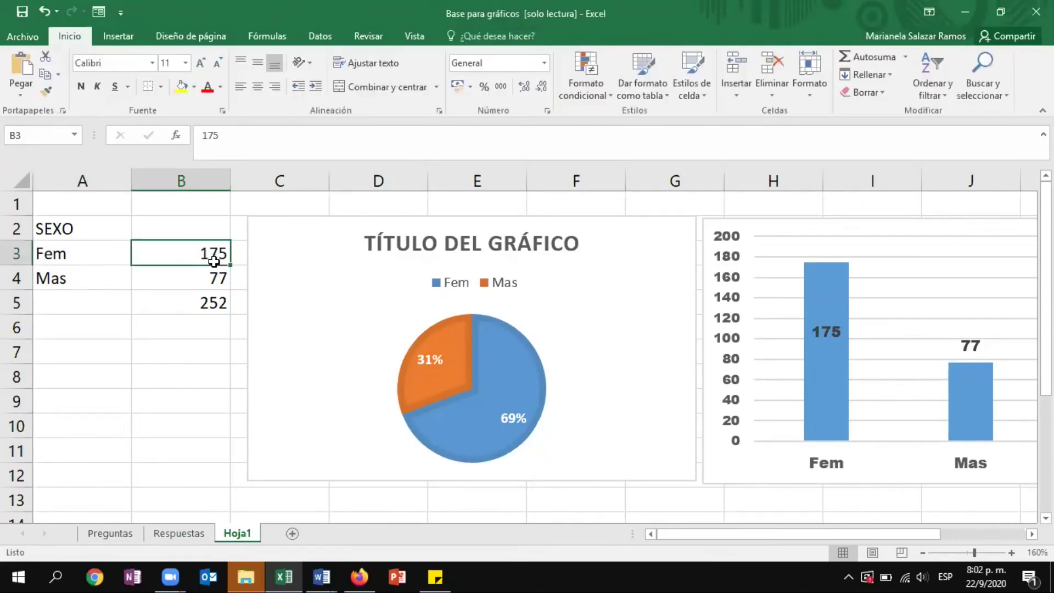
pyautogui.write('74')
pyautogui.press('Return')
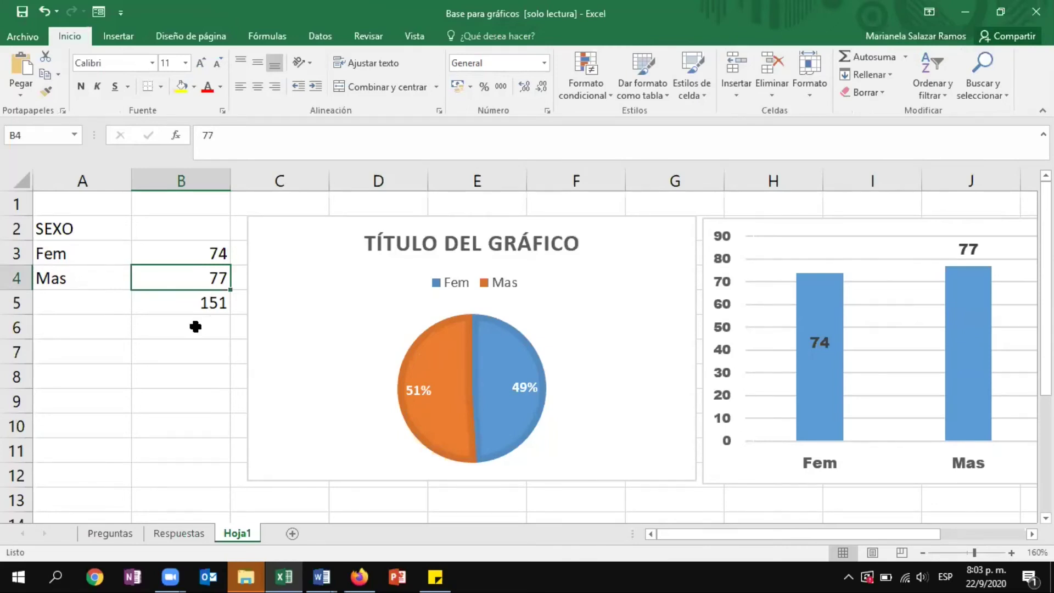
# - Clear the total in B5 and the percentages in C3:C4
pyautogui.click(214, 303)
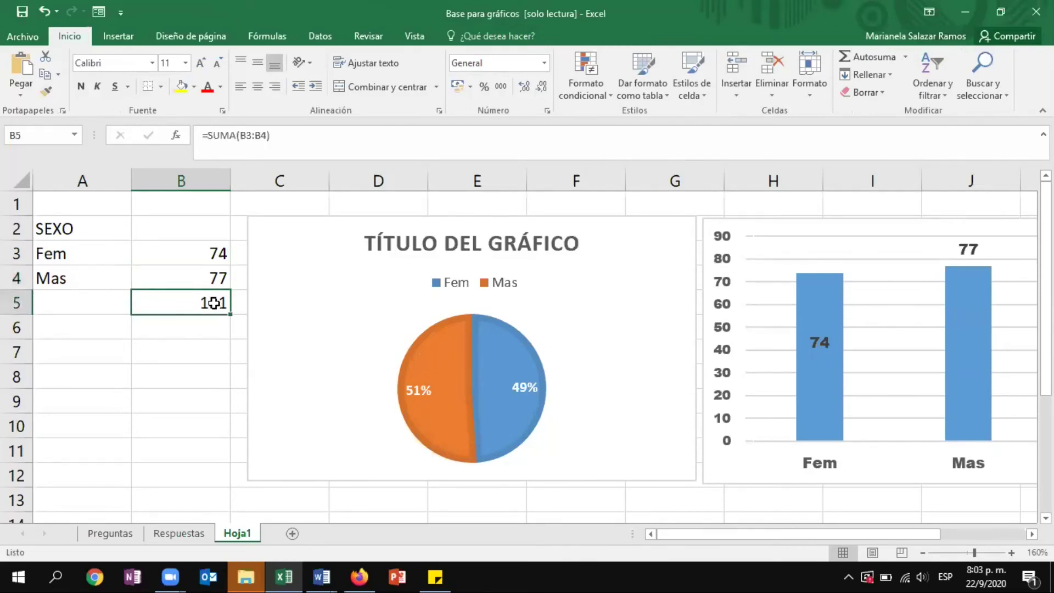
pyautogui.press('Delete')
pyautogui.moveTo(240, 253); pyautogui.dragTo(243, 280)
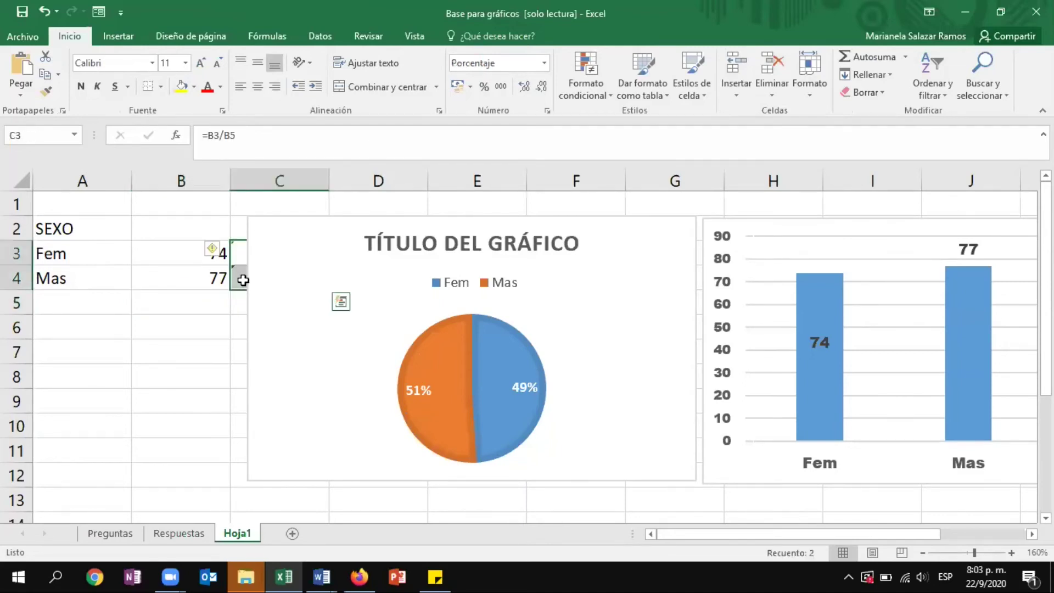
pyautogui.press('Delete')
# - Move the Fem label and count to A5:B5, and shift both charts' source ranges to A4:B5
pyautogui.click(61, 253)
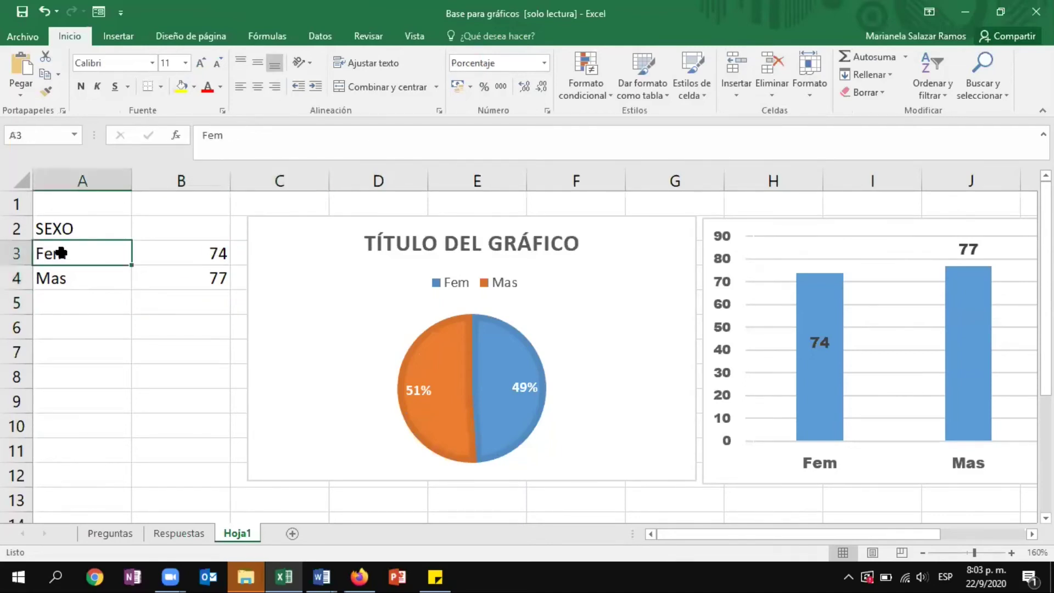
pyautogui.moveTo(60, 253)
pyautogui.mouseDown()
pyautogui.moveTo(212, 248)
pyautogui.moveTo(187, 283)
pyautogui.moveTo(187, 313)
pyautogui.mouseUp()
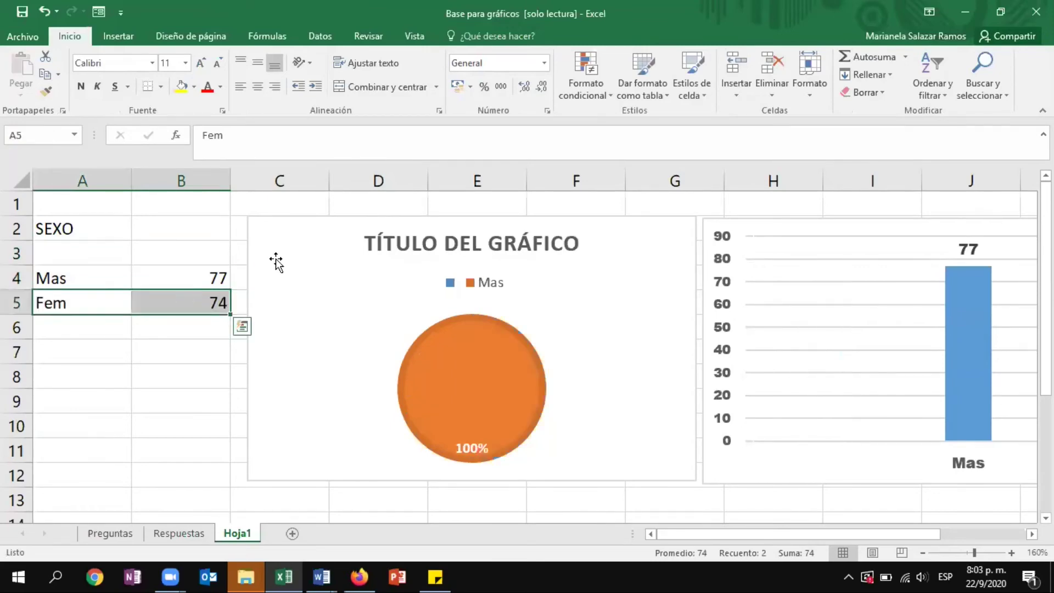
pyautogui.click(308, 243)
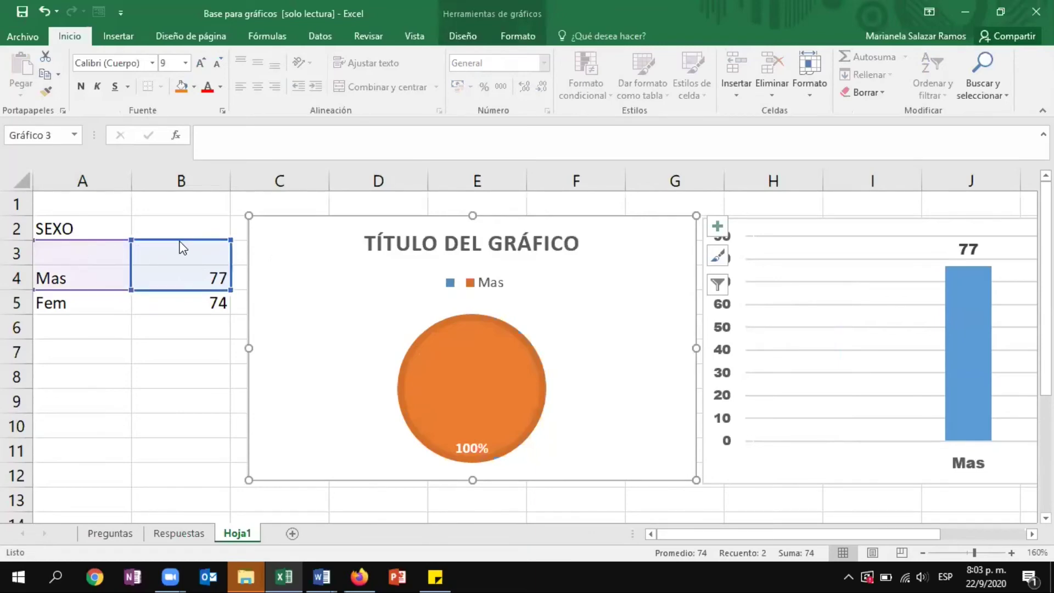
pyautogui.moveTo(182, 249); pyautogui.dragTo(182, 271)
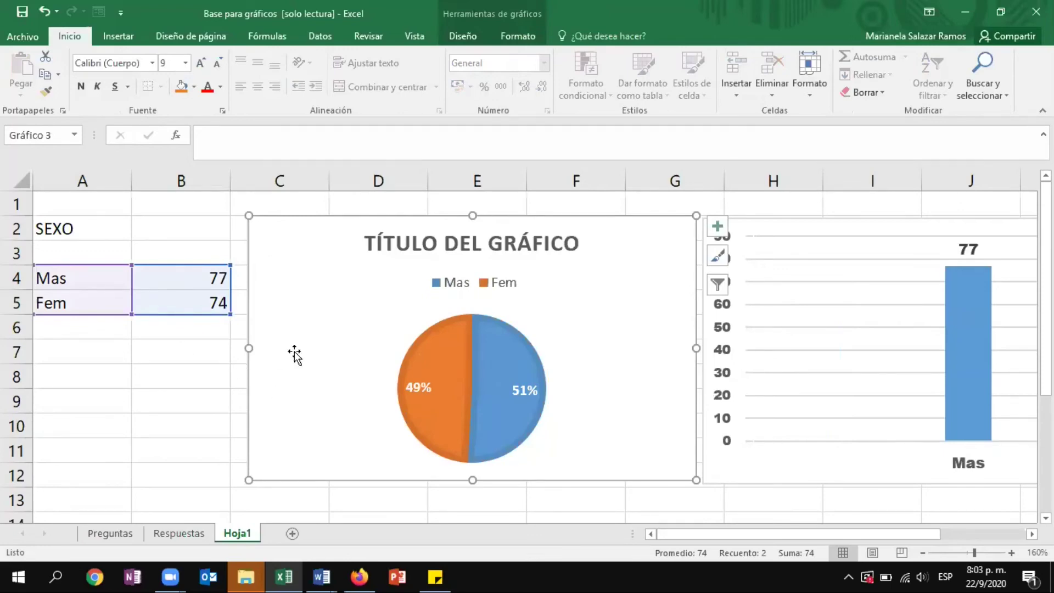
pyautogui.click(821, 225)
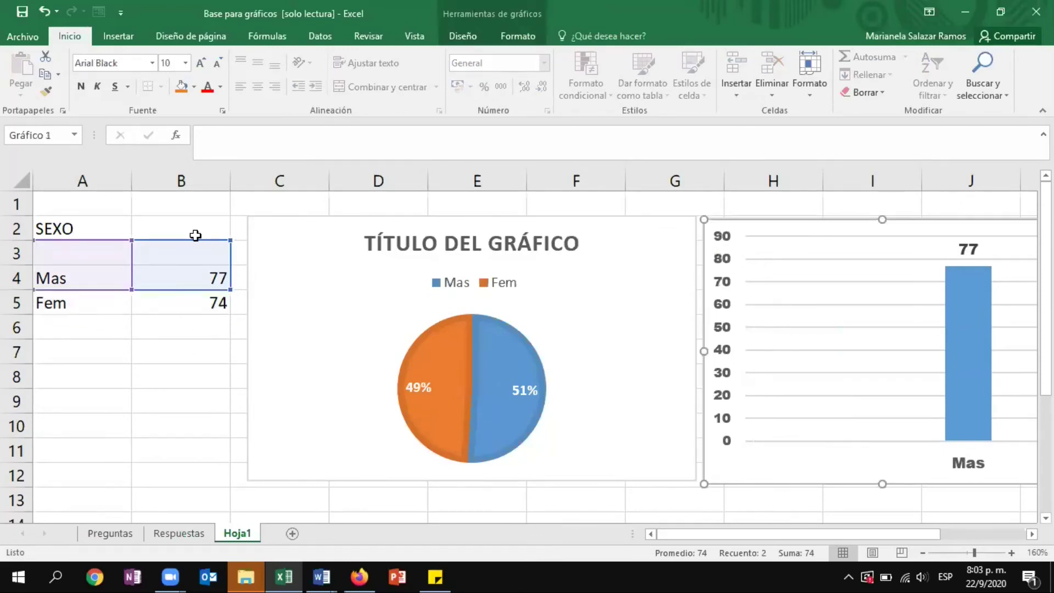
pyautogui.moveTo(200, 249); pyautogui.dragTo(193, 272)
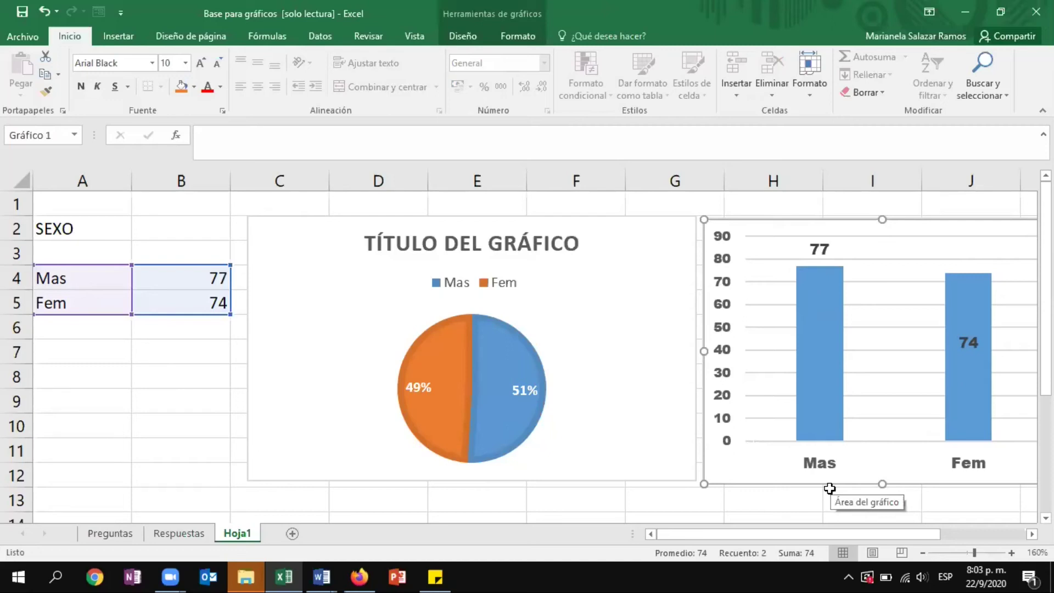
# - Return the pie chart to the first chart style and delete the chart
pyautogui.click(652, 250)
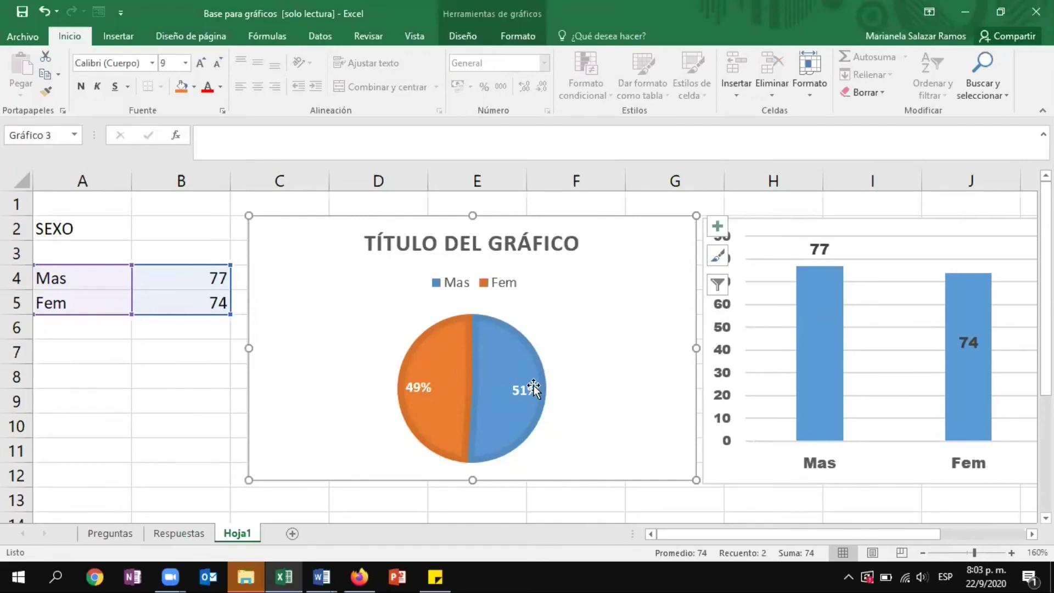
pyautogui.click(462, 35)
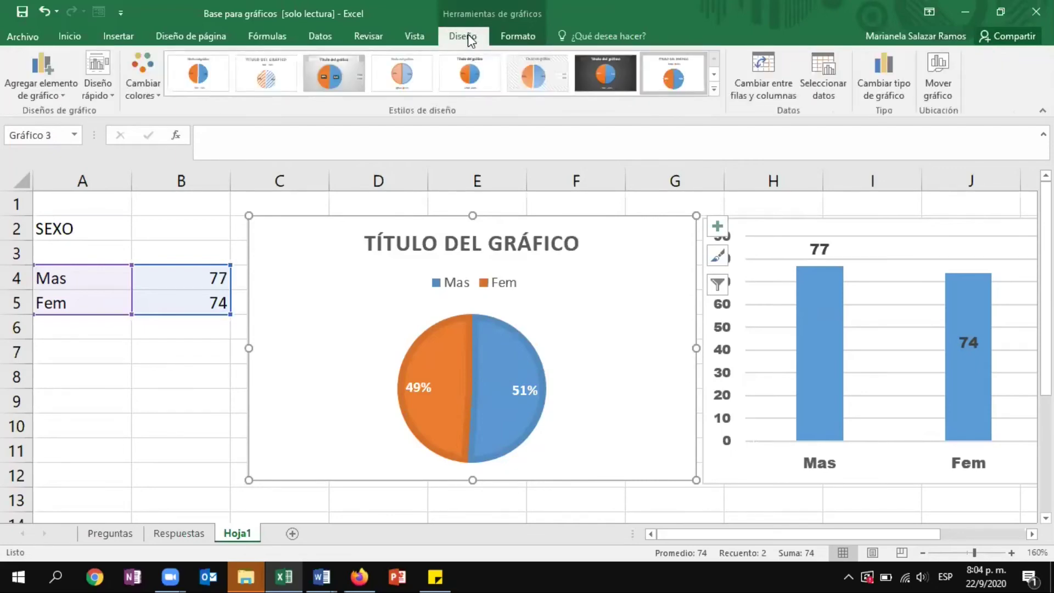
pyautogui.click(189, 81)
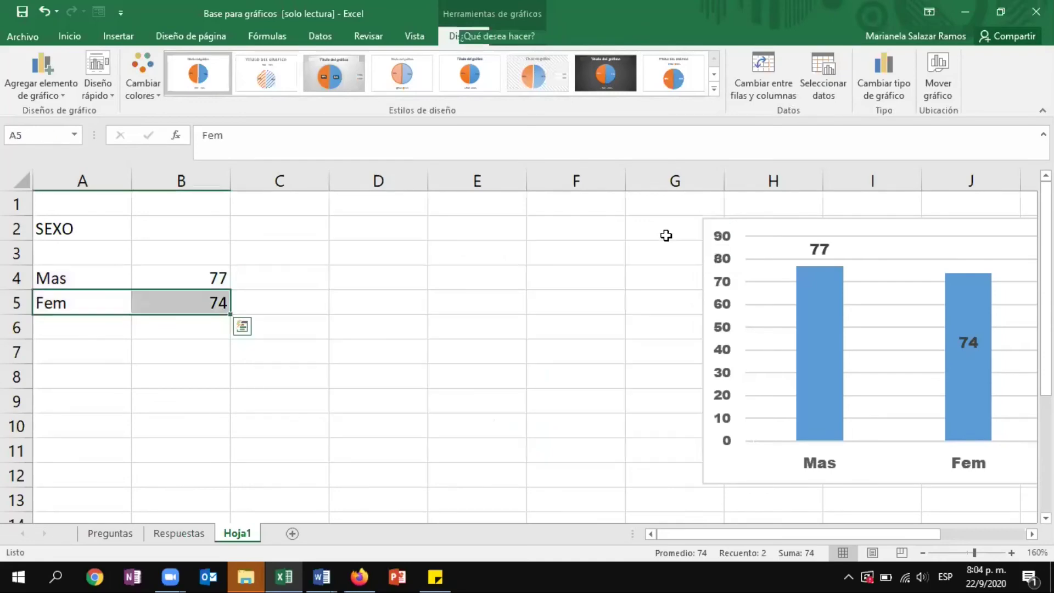
pyautogui.press('Delete')
# - Insert a new 2D pie chart from the labels and counts in A4:B5
pyautogui.click(277, 423)
pyautogui.moveTo(78, 287); pyautogui.dragTo(146, 294)
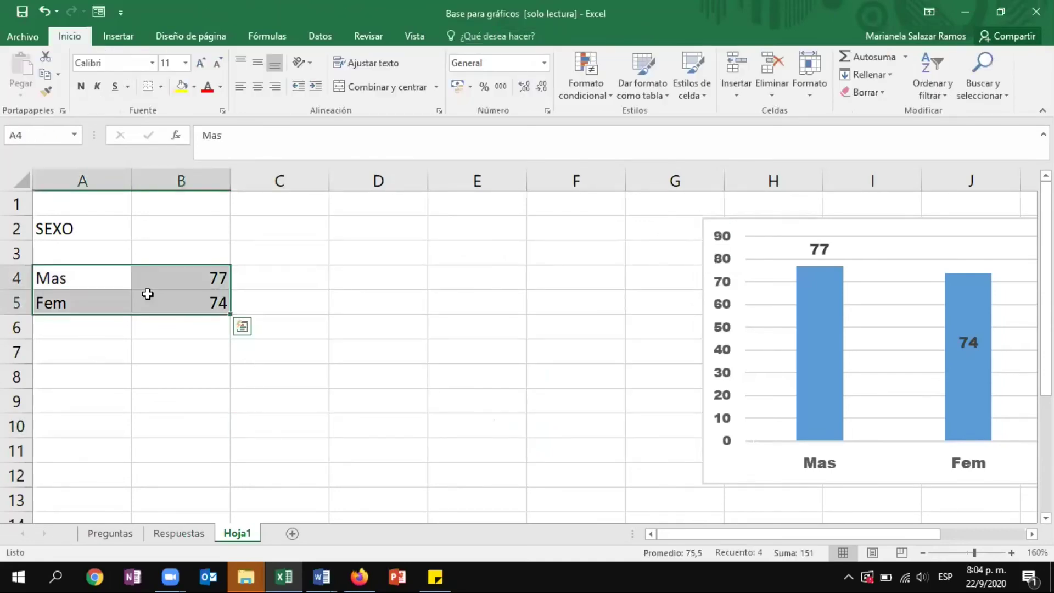
pyautogui.click(117, 36)
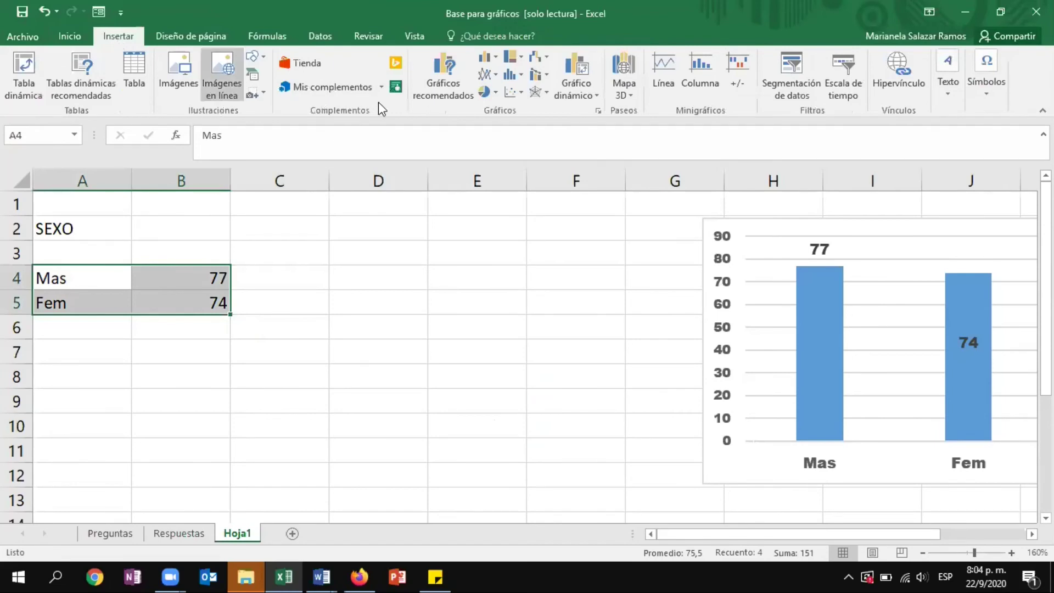
pyautogui.click(497, 92)
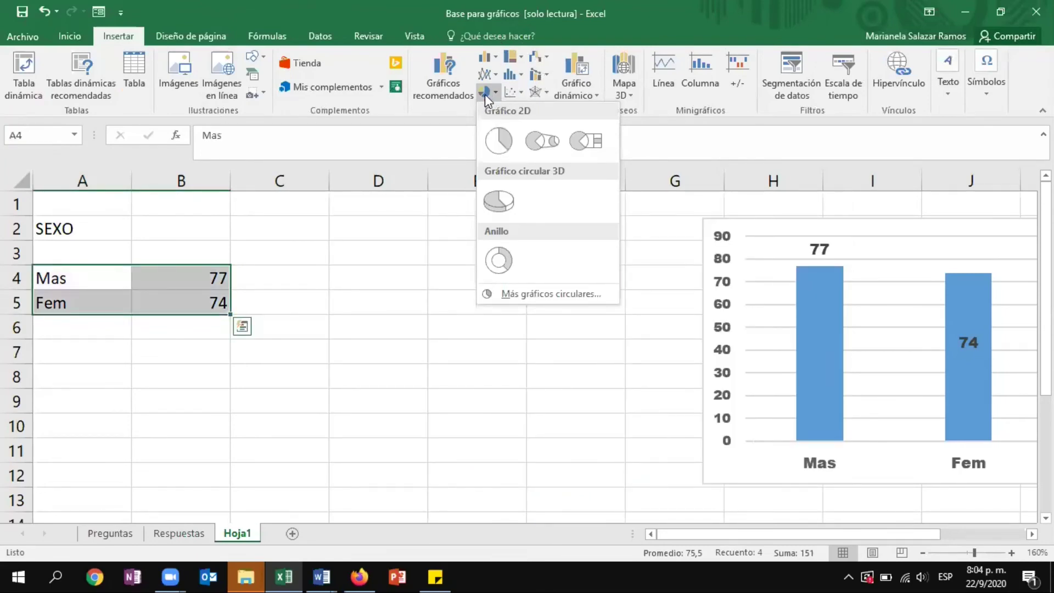
pyautogui.click(386, 261)
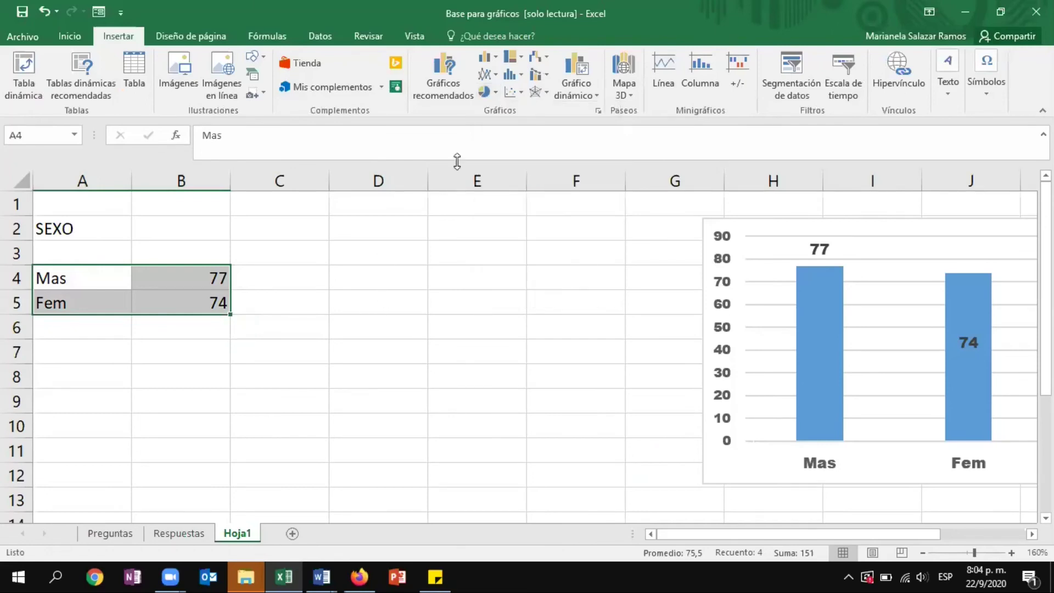
pyautogui.click(485, 88)
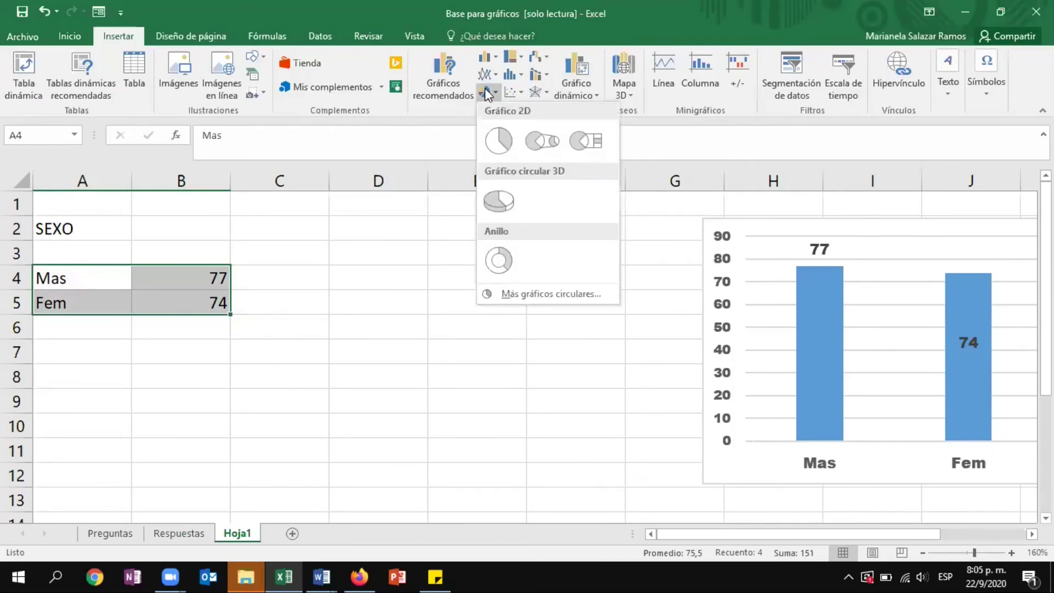
pyautogui.click(492, 142)
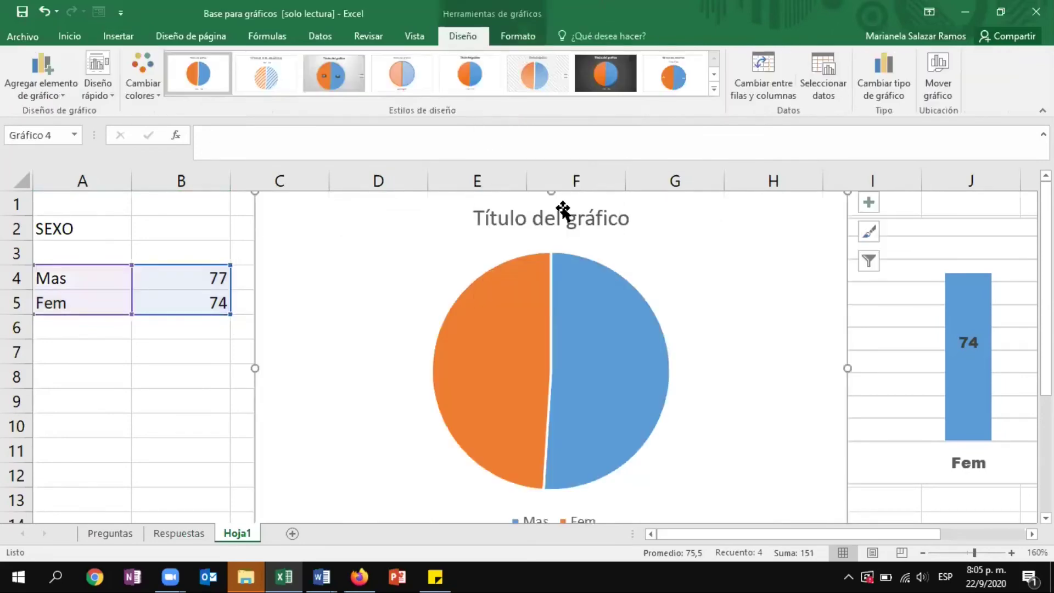
# - Resize the new pie chart to fit between the counts and the column chart, and apply the style with white percentage labels
pyautogui.moveTo(276, 223); pyautogui.dragTo(341, 278)
pyautogui.moveTo(383, 306); pyautogui.dragTo(285, 233)
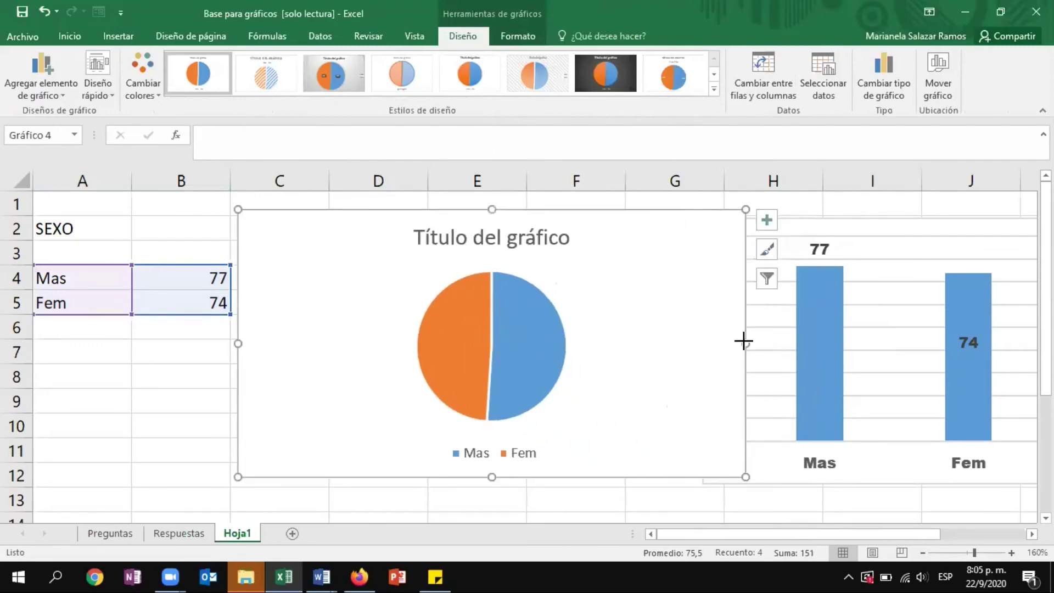
pyautogui.moveTo(743, 341); pyautogui.dragTo(690, 336)
pyautogui.click(673, 89)
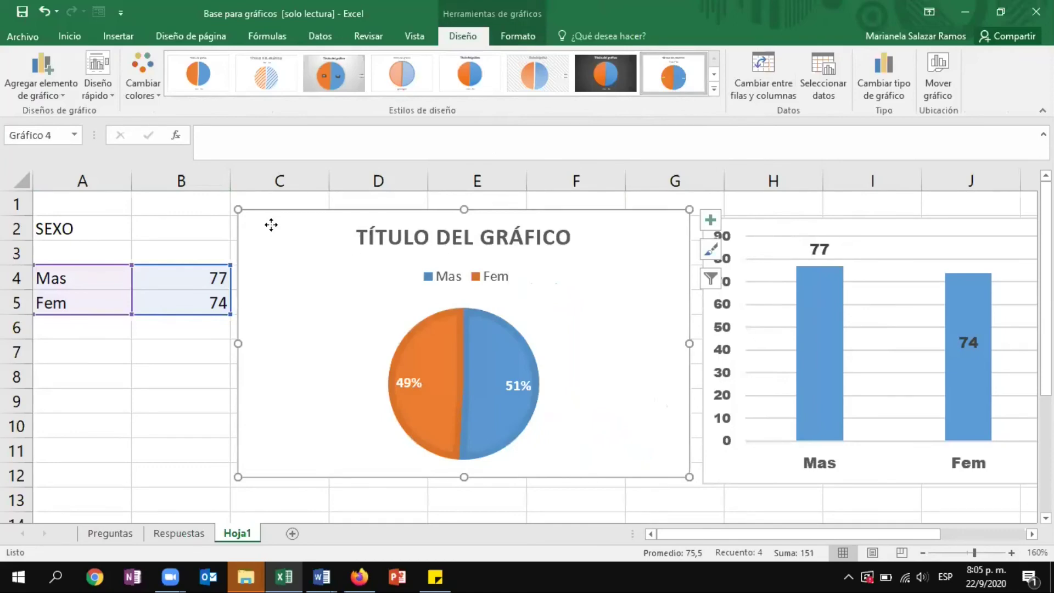
pyautogui.click(217, 404)
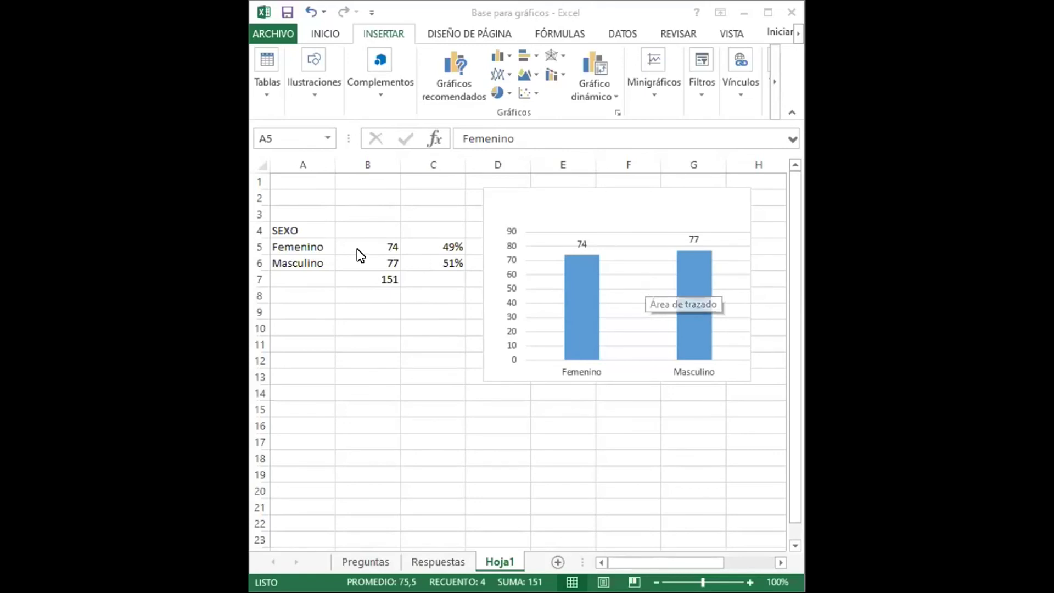
# - In the other Base para gráficos workbook, insert a 2D pie chart from the Femenino and Masculino counts in A5:B6
pyautogui.moveTo(297, 249); pyautogui.dragTo(391, 264)
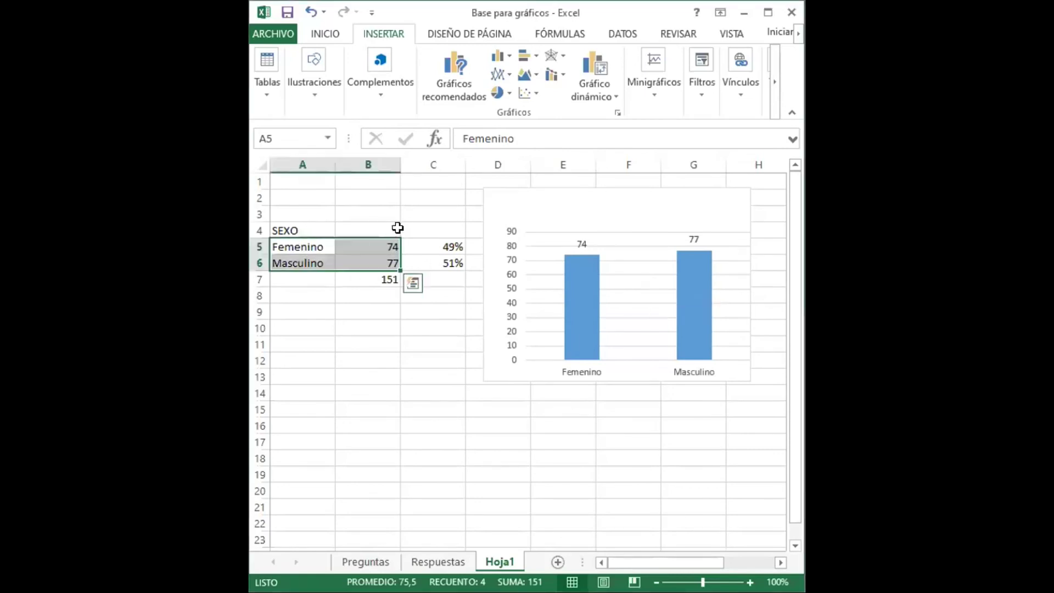
pyautogui.click(499, 93)
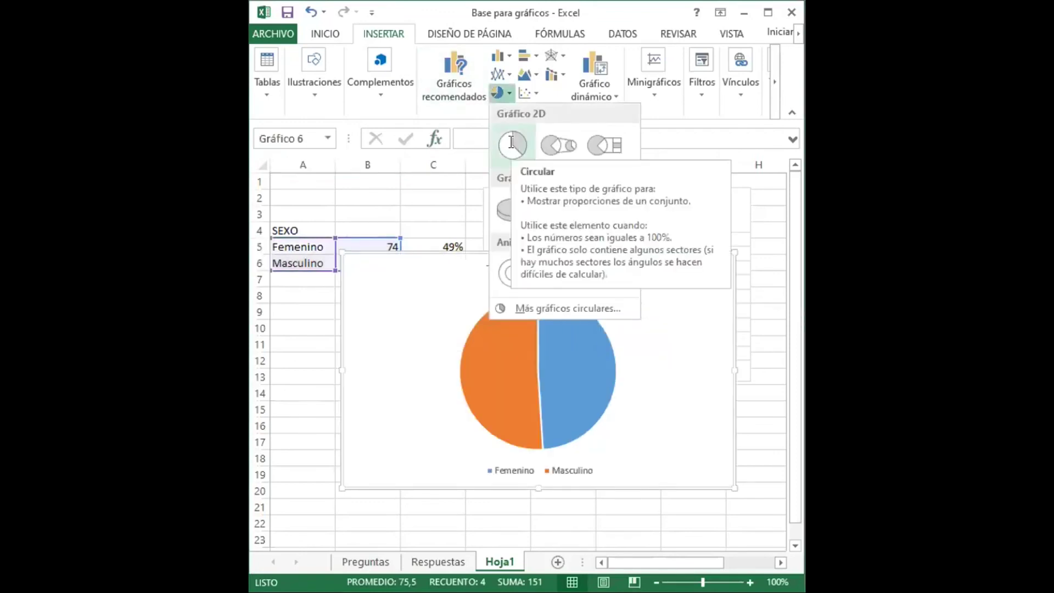
pyautogui.click(528, 246)
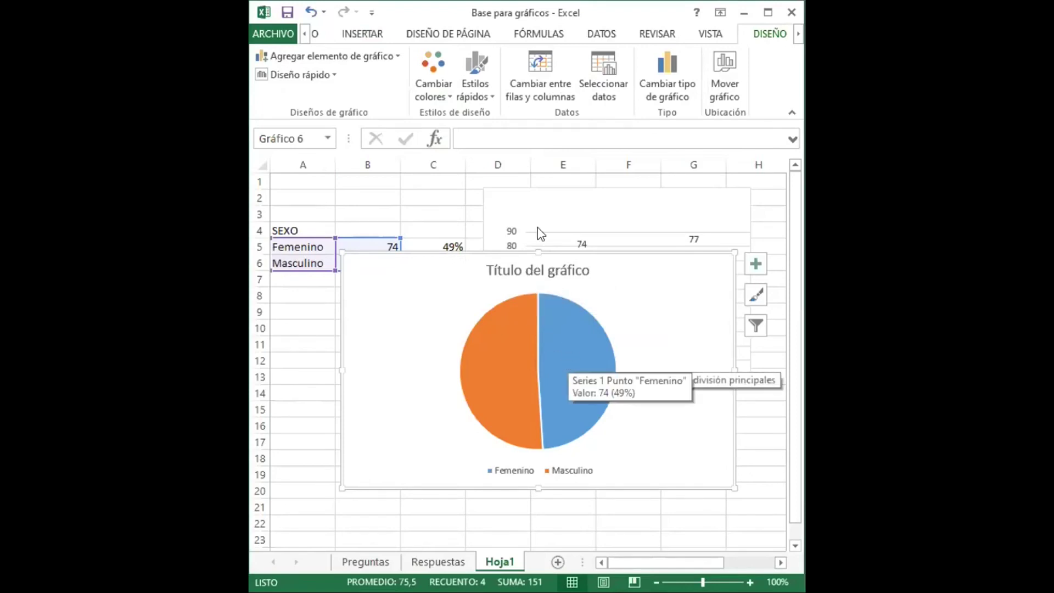
# - Select the pie chart's data series and maximize the workbook window
pyautogui.rightClick(568, 355)
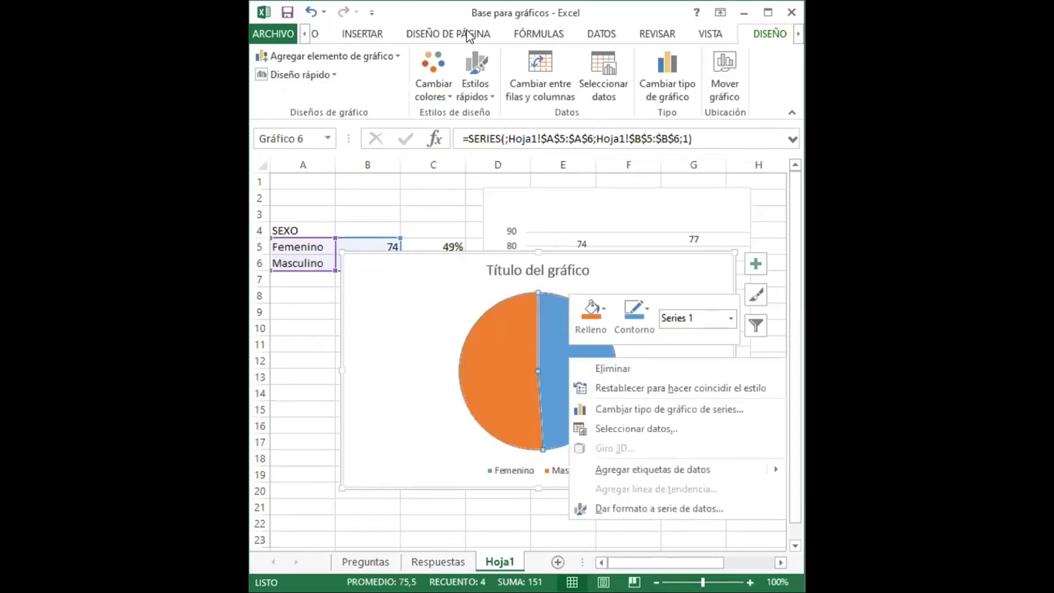
pyautogui.click(468, 35)
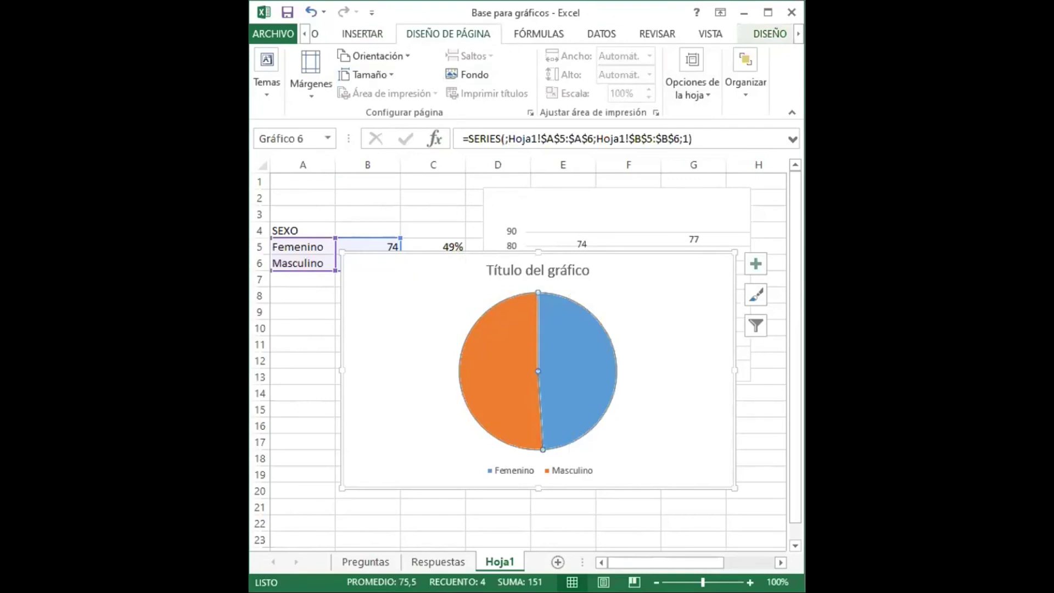
pyautogui.click(768, 12)
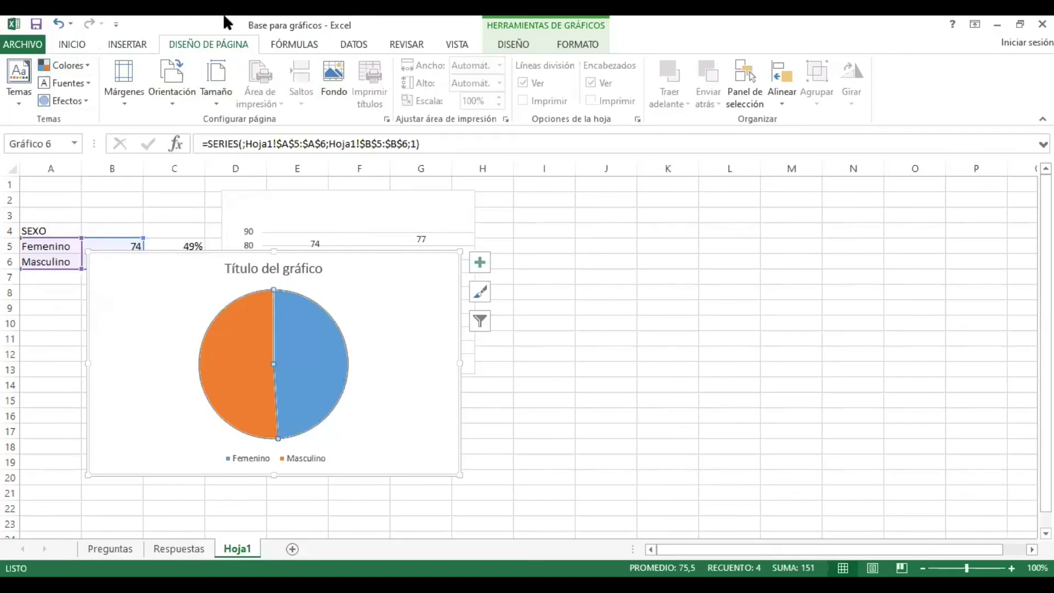
# - Apply Estilo 3 to the Femenino and Masculino pie chart and move the chart below the counts table
pyautogui.click(511, 46)
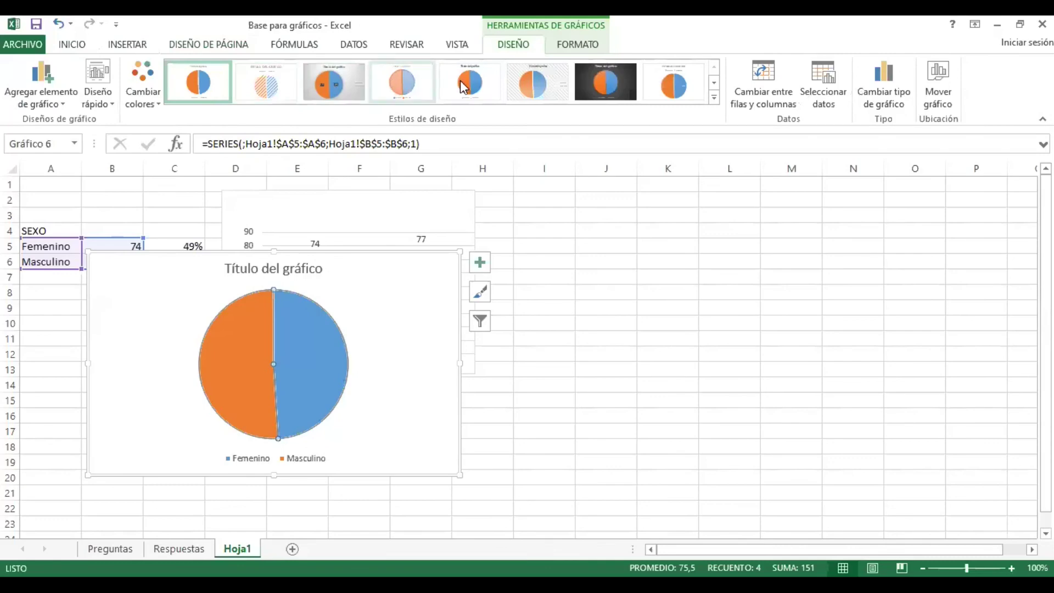
pyautogui.click(714, 99)
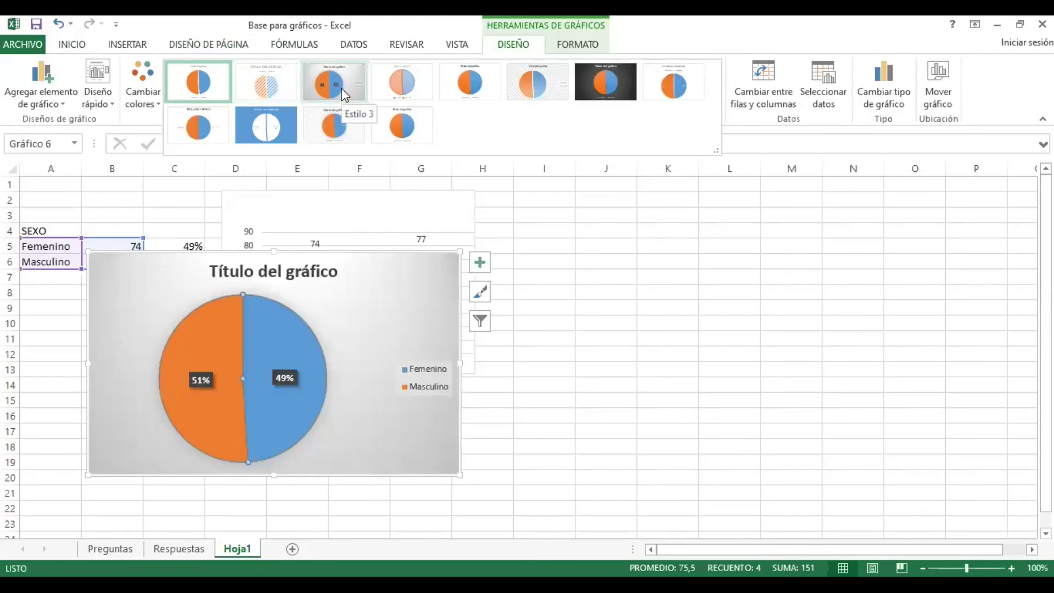
pyautogui.click(344, 94)
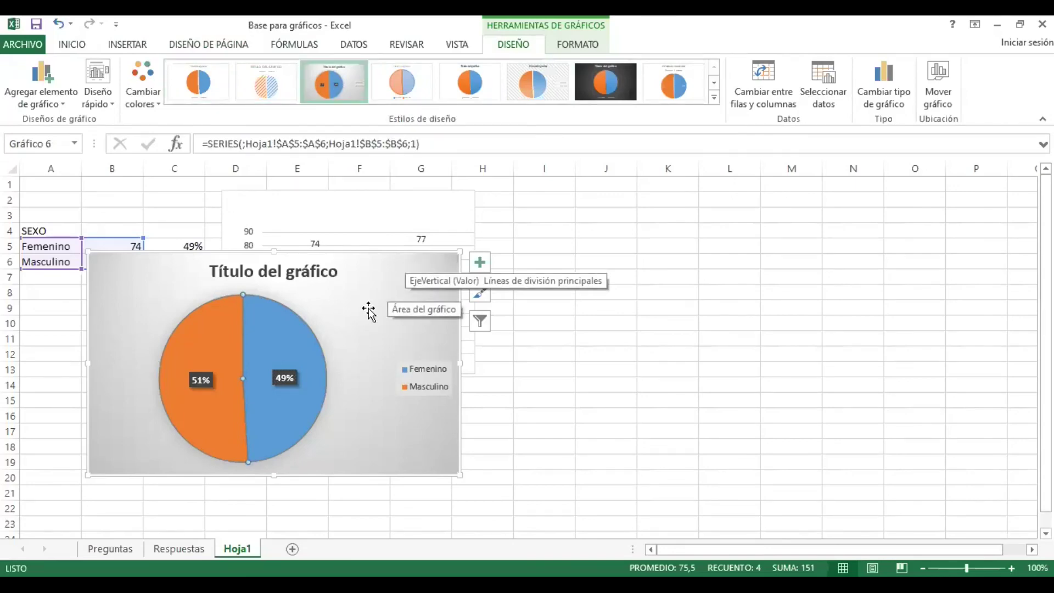
pyautogui.moveTo(367, 312); pyautogui.dragTo(376, 390)
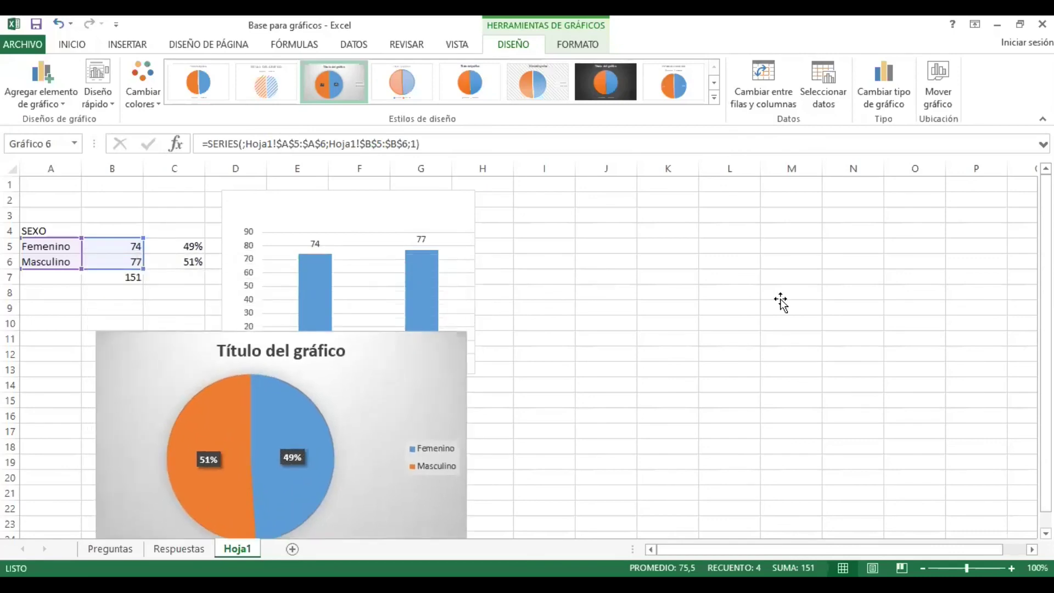
pyautogui.moveTo(781, 299); pyautogui.dragTo(783, 313)
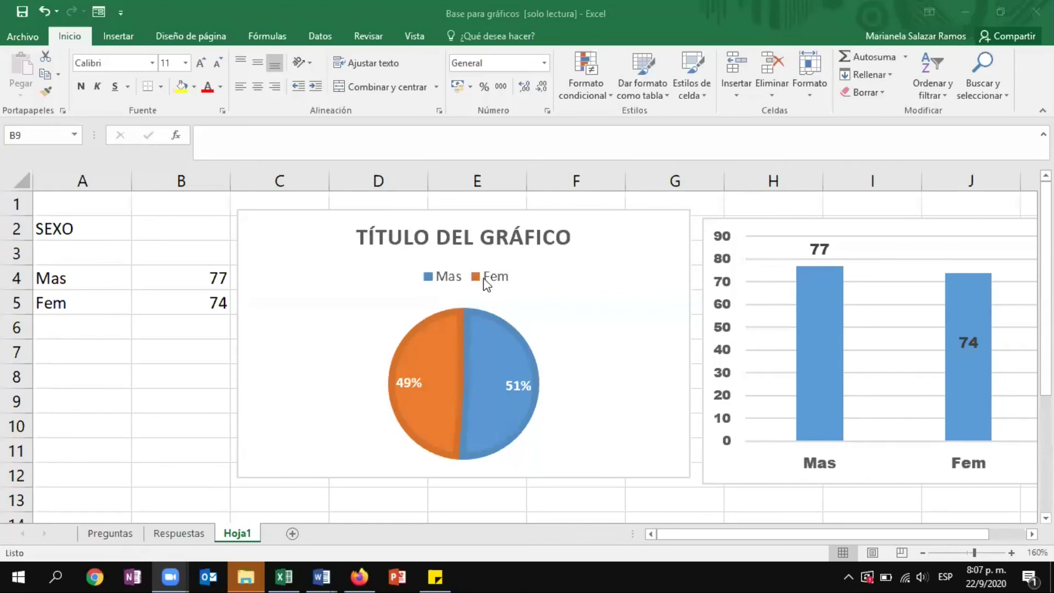
# - In the workbook with the Mas and Fem counts, select the pie chart beside the table and delete it
pyautogui.click(273, 249)
pyautogui.click(273, 227)
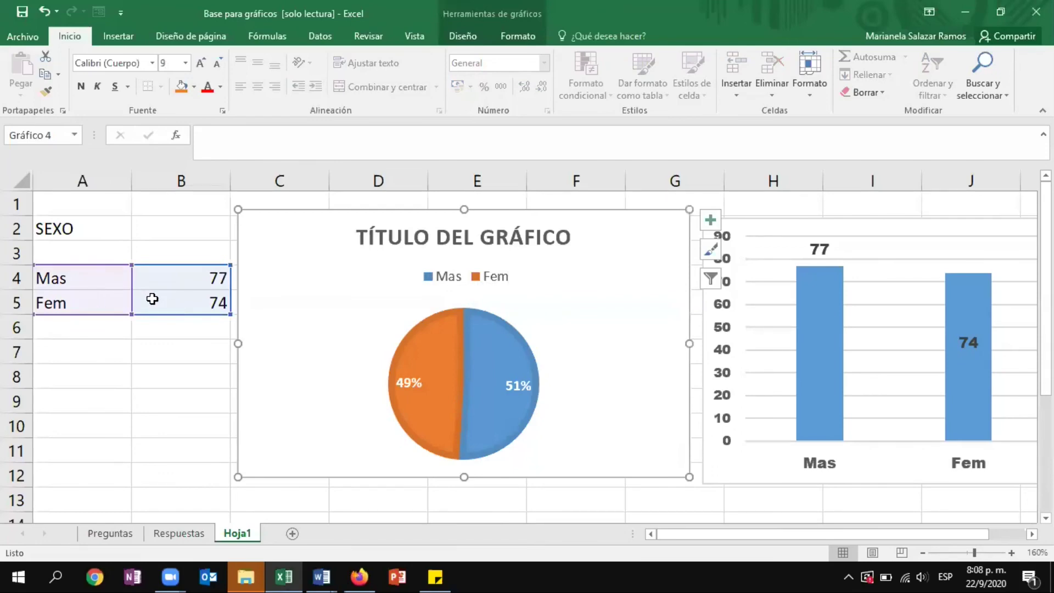
pyautogui.moveTo(272, 258); pyautogui.dragTo(344, 256)
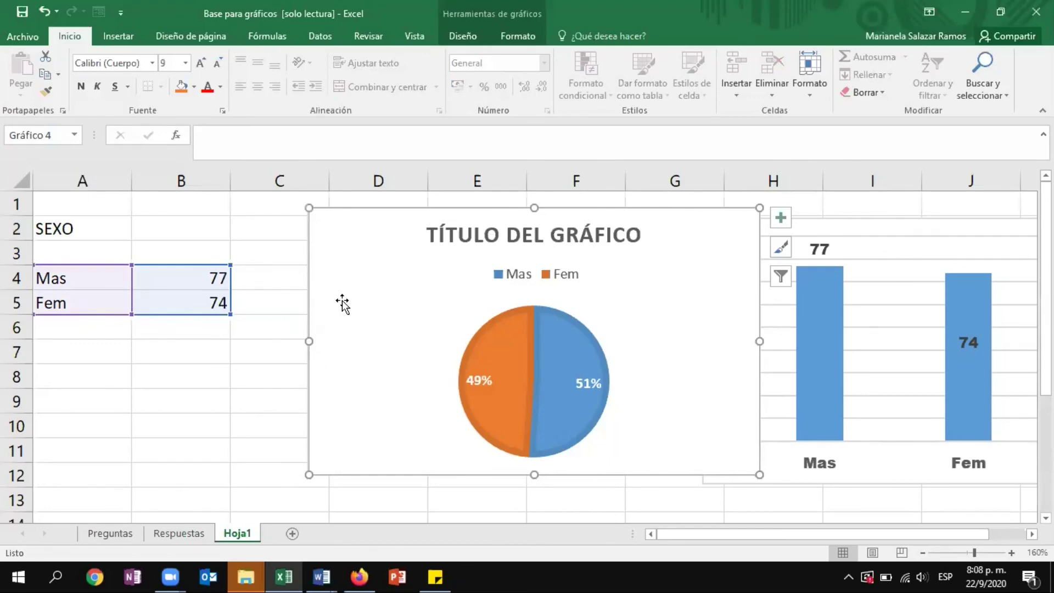
pyautogui.press('Delete')
# - Insert a 2D pie chart from the Mas and Fem labels and counts in A4:B5
pyautogui.moveTo(60, 273); pyautogui.dragTo(199, 312)
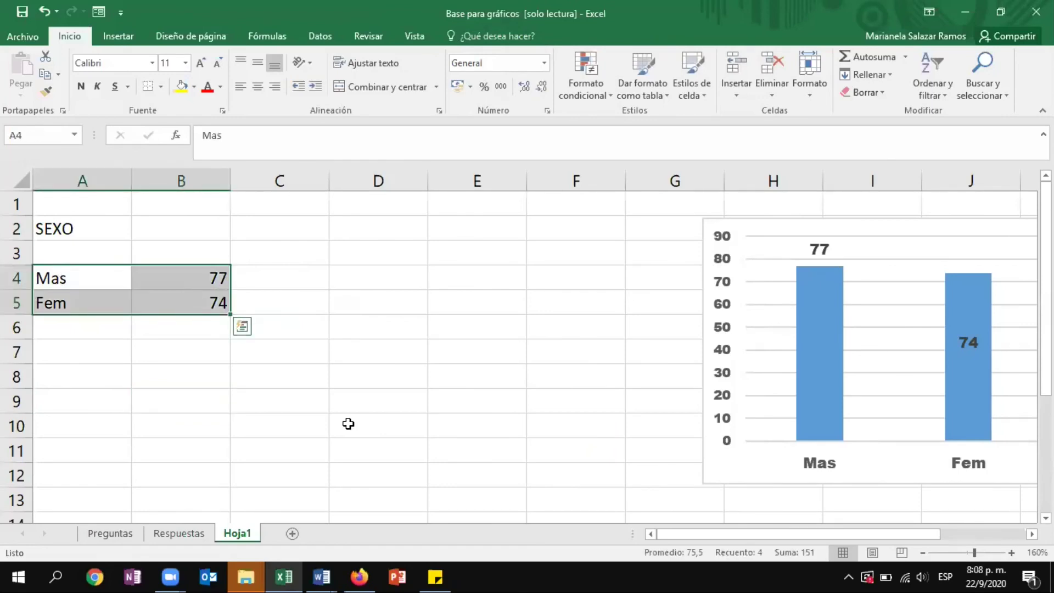
pyautogui.click(117, 35)
pyautogui.click(483, 95)
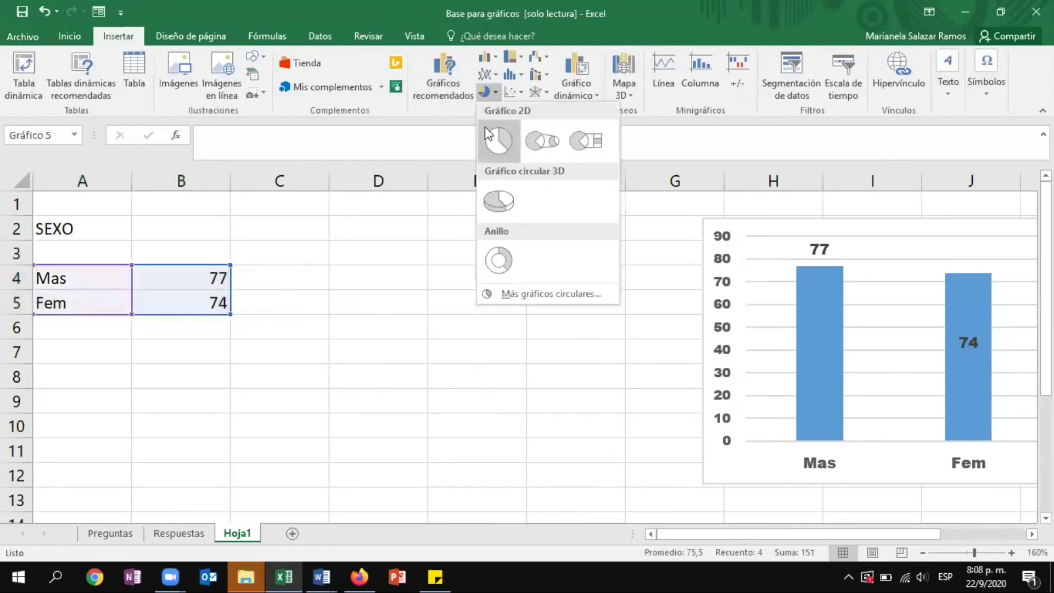
pyautogui.click(492, 146)
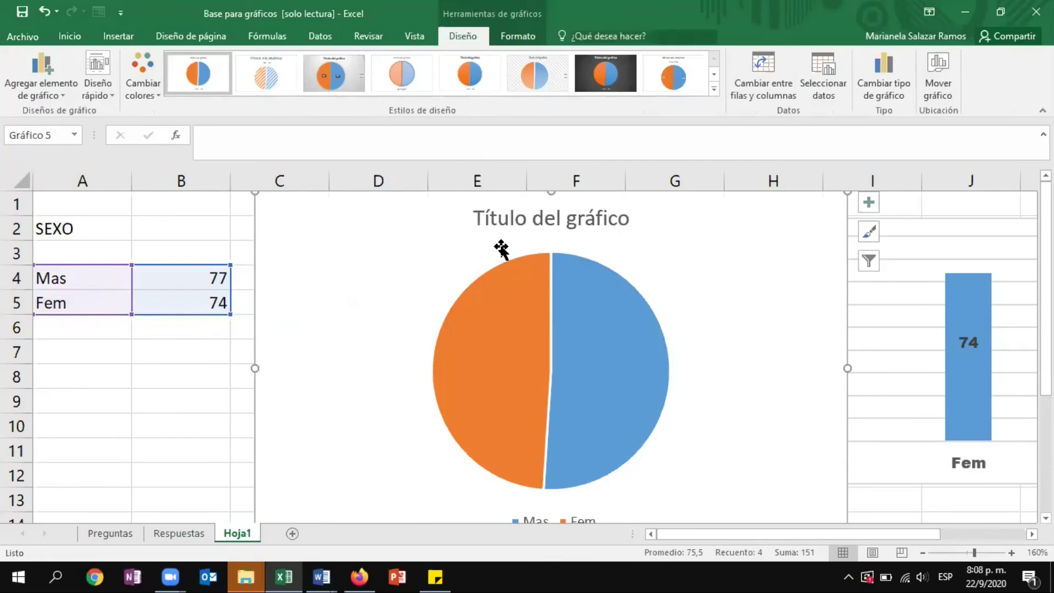
# - Apply the style with white percentage labels to the pie chart, and shrink and position it between the counts and the column chart
pyautogui.click(674, 74)
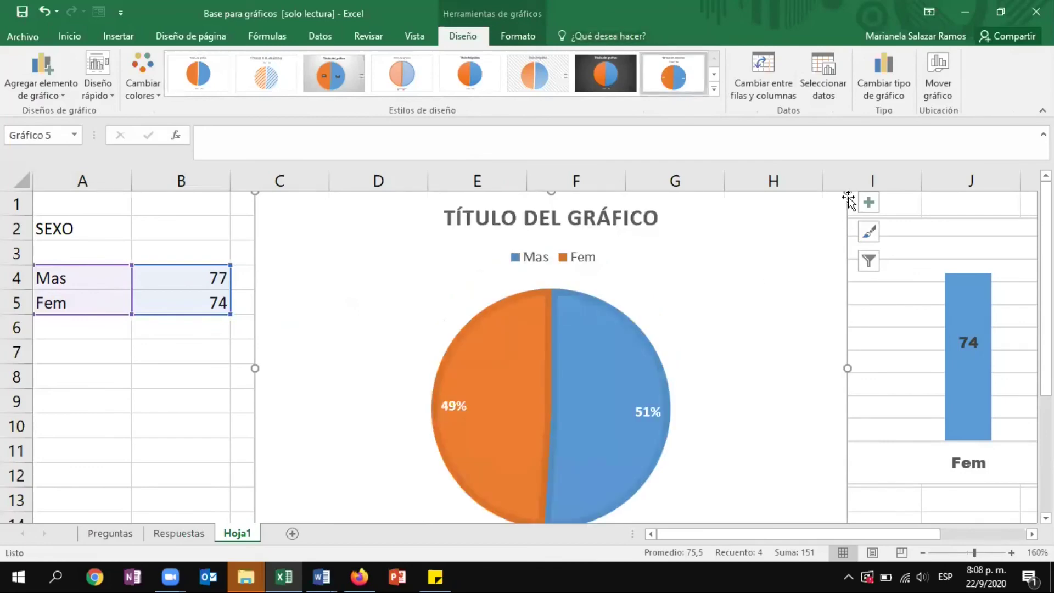
pyautogui.moveTo(847, 193); pyautogui.dragTo(756, 279)
pyautogui.moveTo(670, 308); pyautogui.dragTo(675, 247)
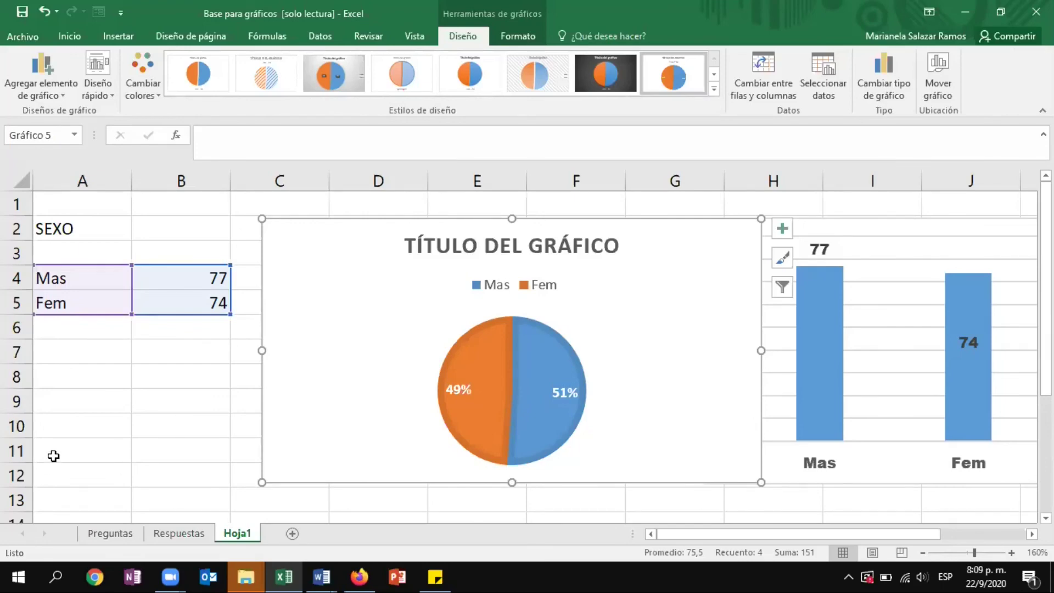
# - Review the survey questions on the Preguntas sheet and the P1, P2 and P3 answer columns on the Respuestas sheet
pyautogui.click(103, 535)
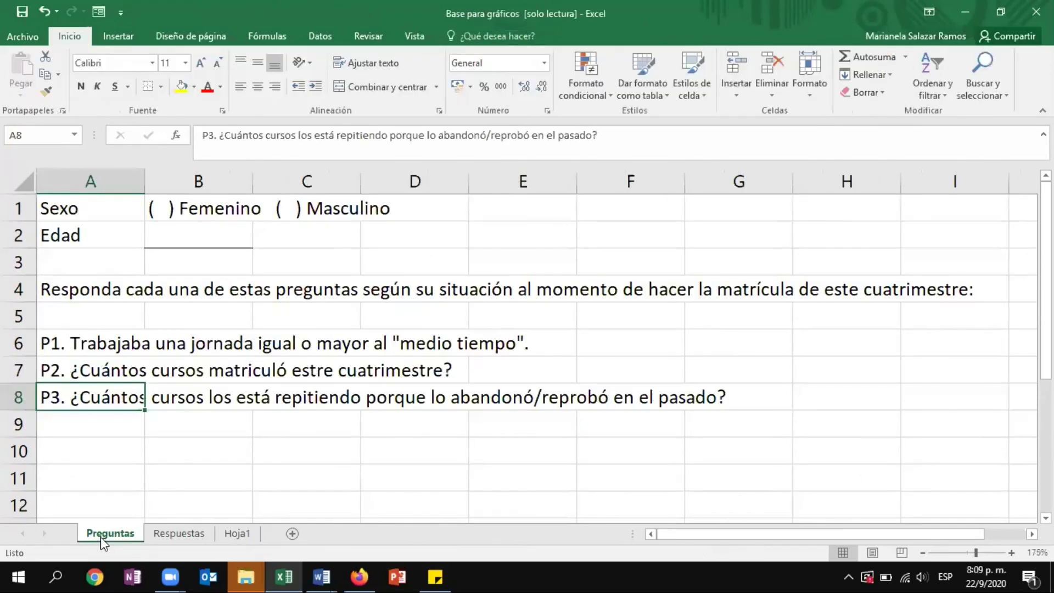
pyautogui.click(204, 532)
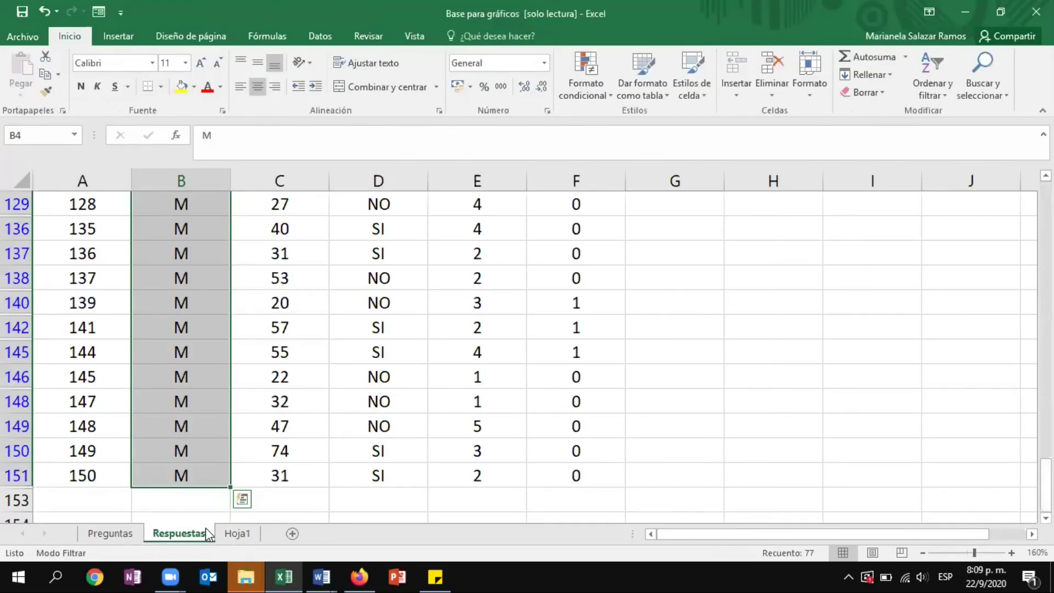
pyautogui.scroll(9, 464, 362)
pyautogui.scroll(12, 463, 362)
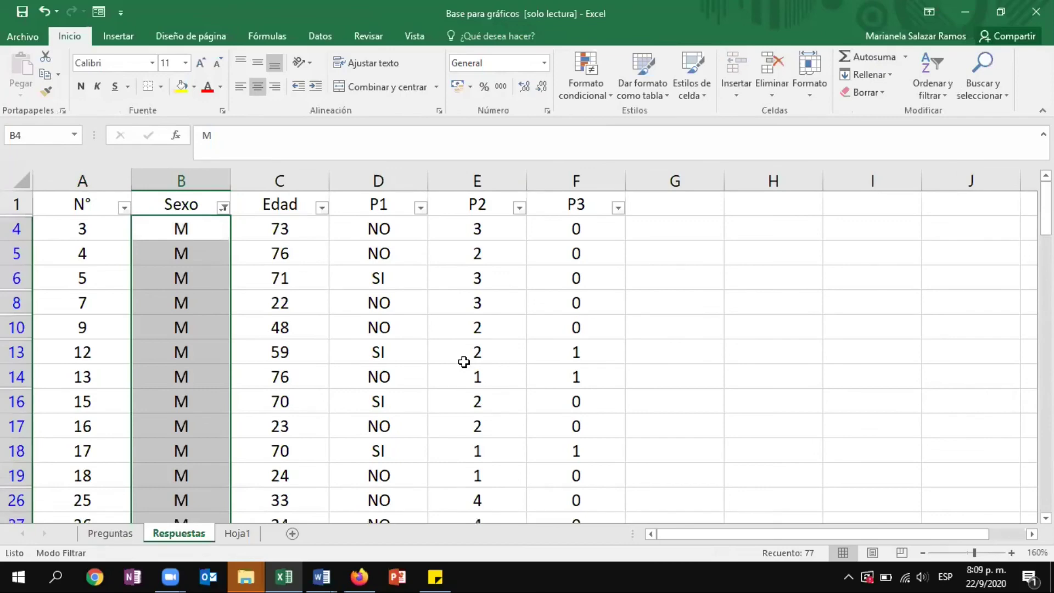
pyautogui.click(398, 297)
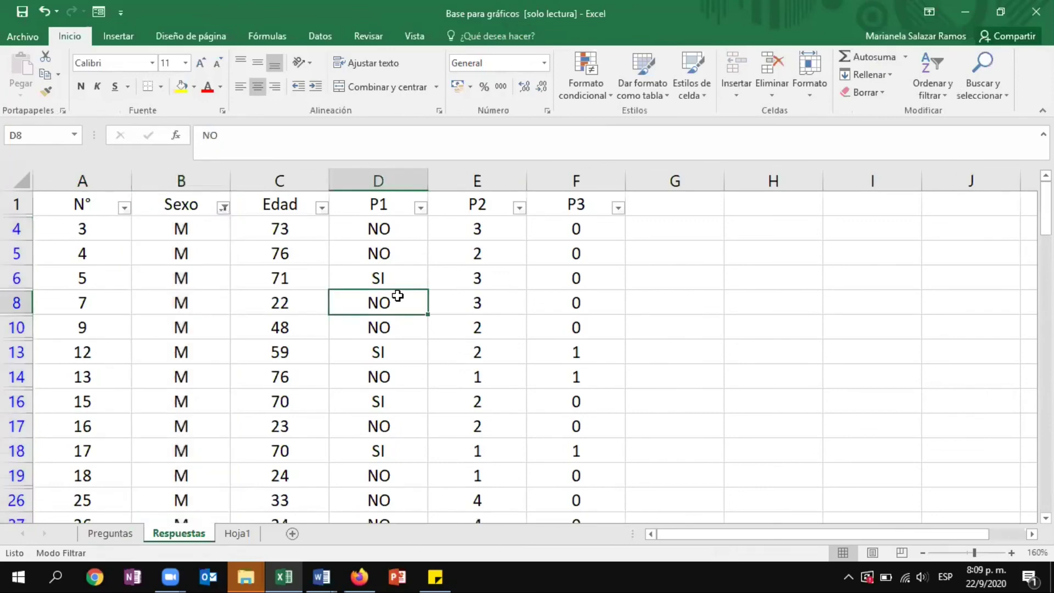
pyautogui.click(392, 181)
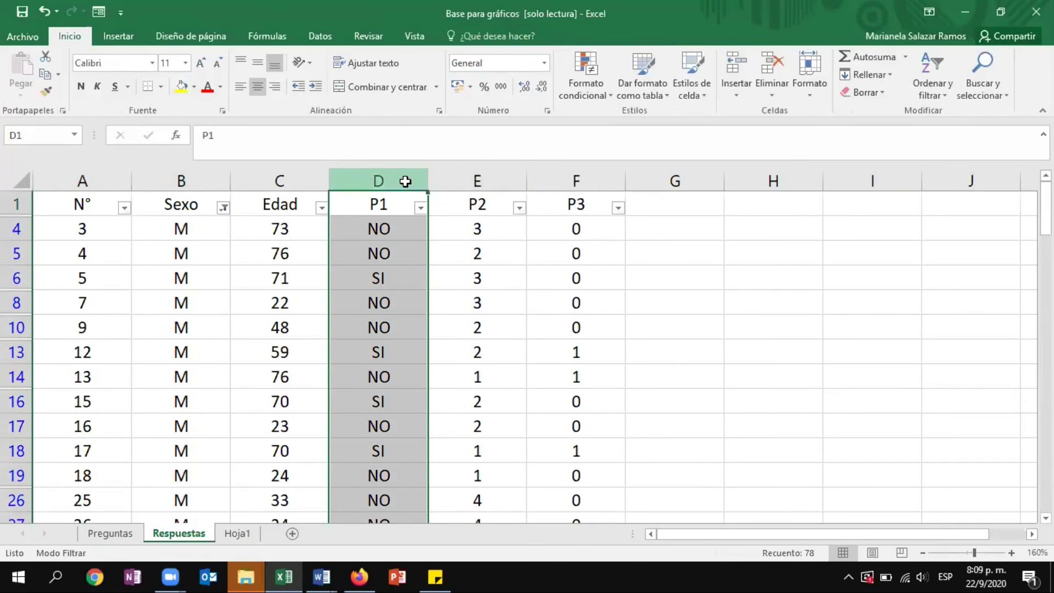
pyautogui.moveTo(406, 181); pyautogui.dragTo(612, 182)
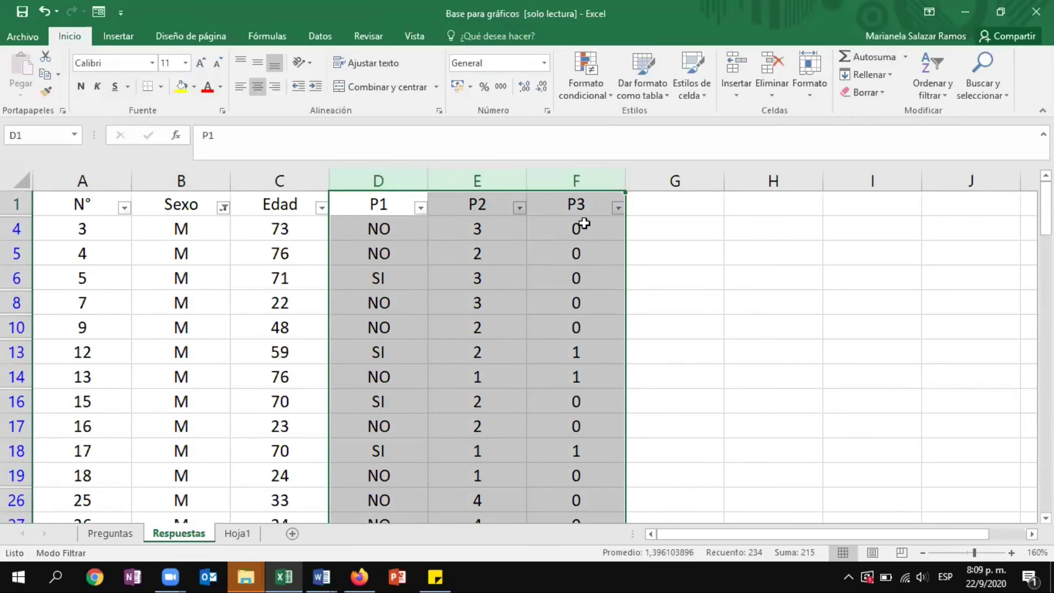
pyautogui.click(640, 233)
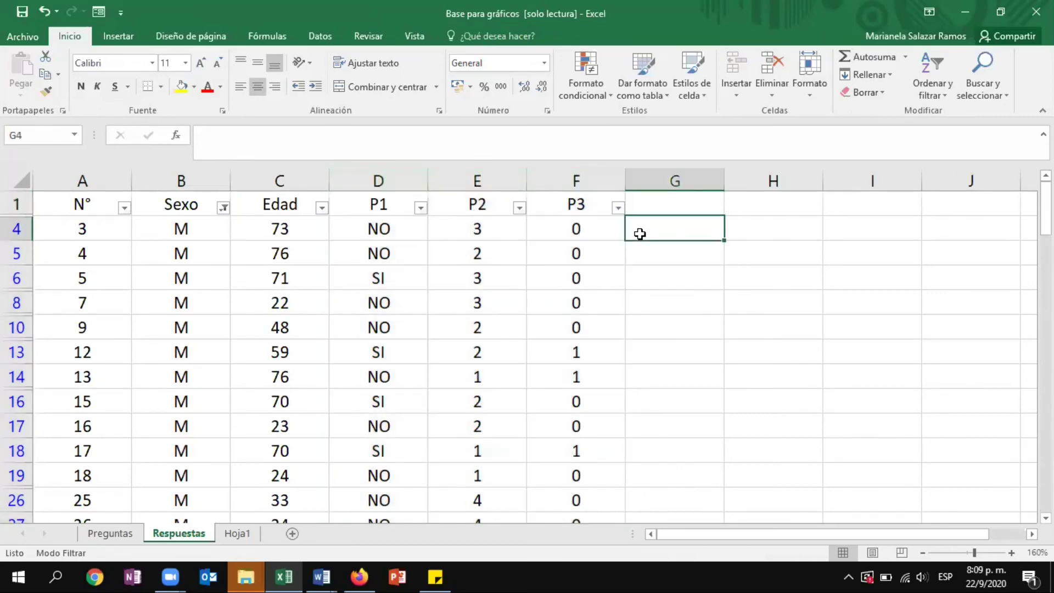